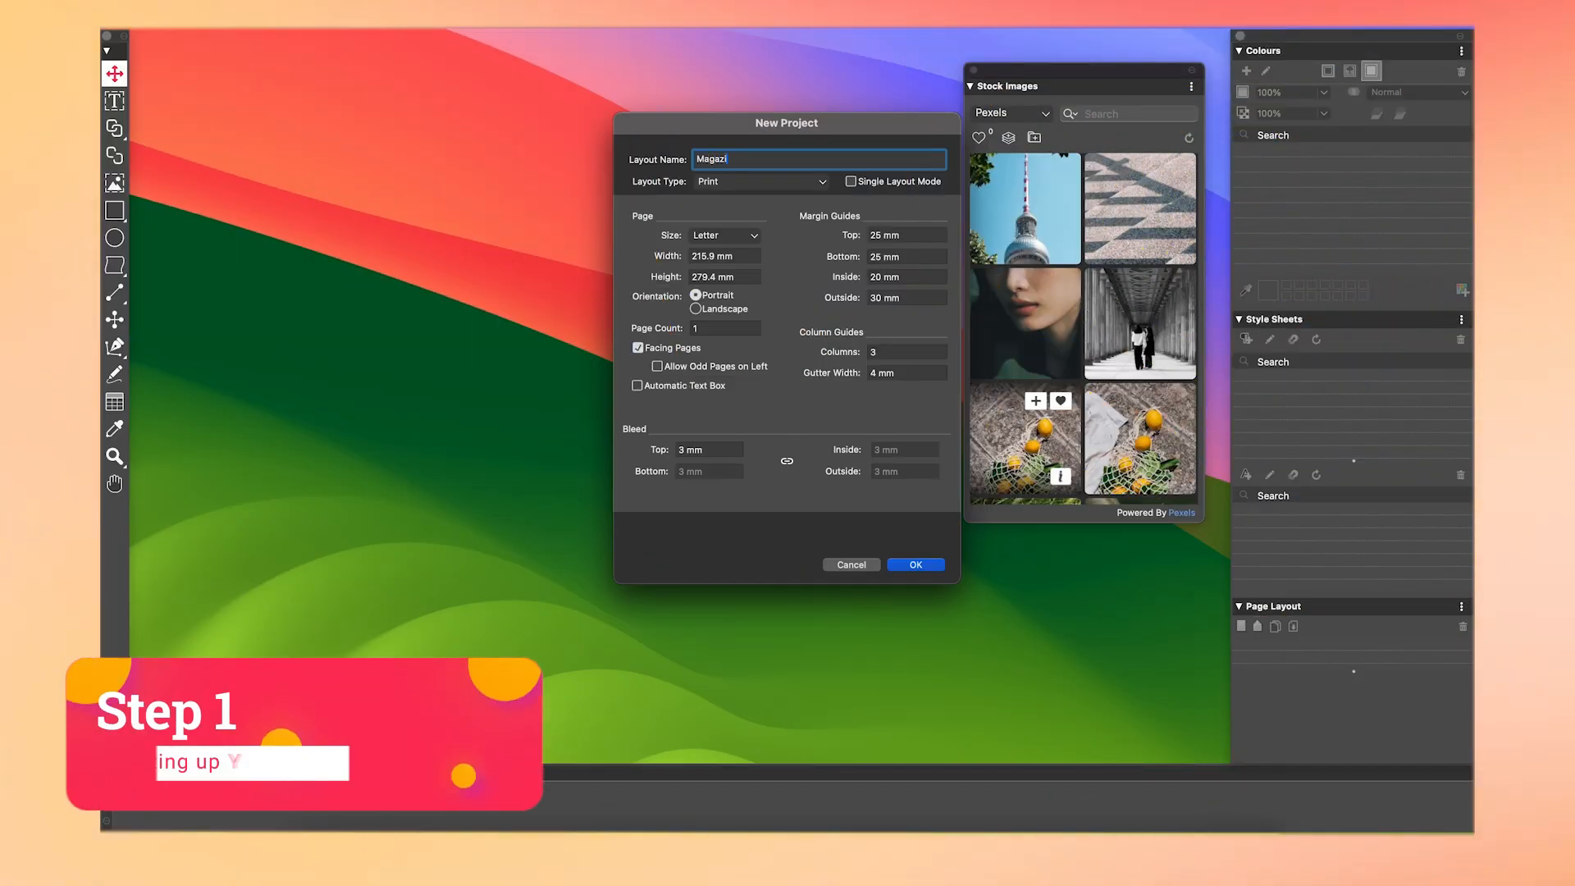
Step: Create the new A4 print project for the Magazine layout
click(724, 236)
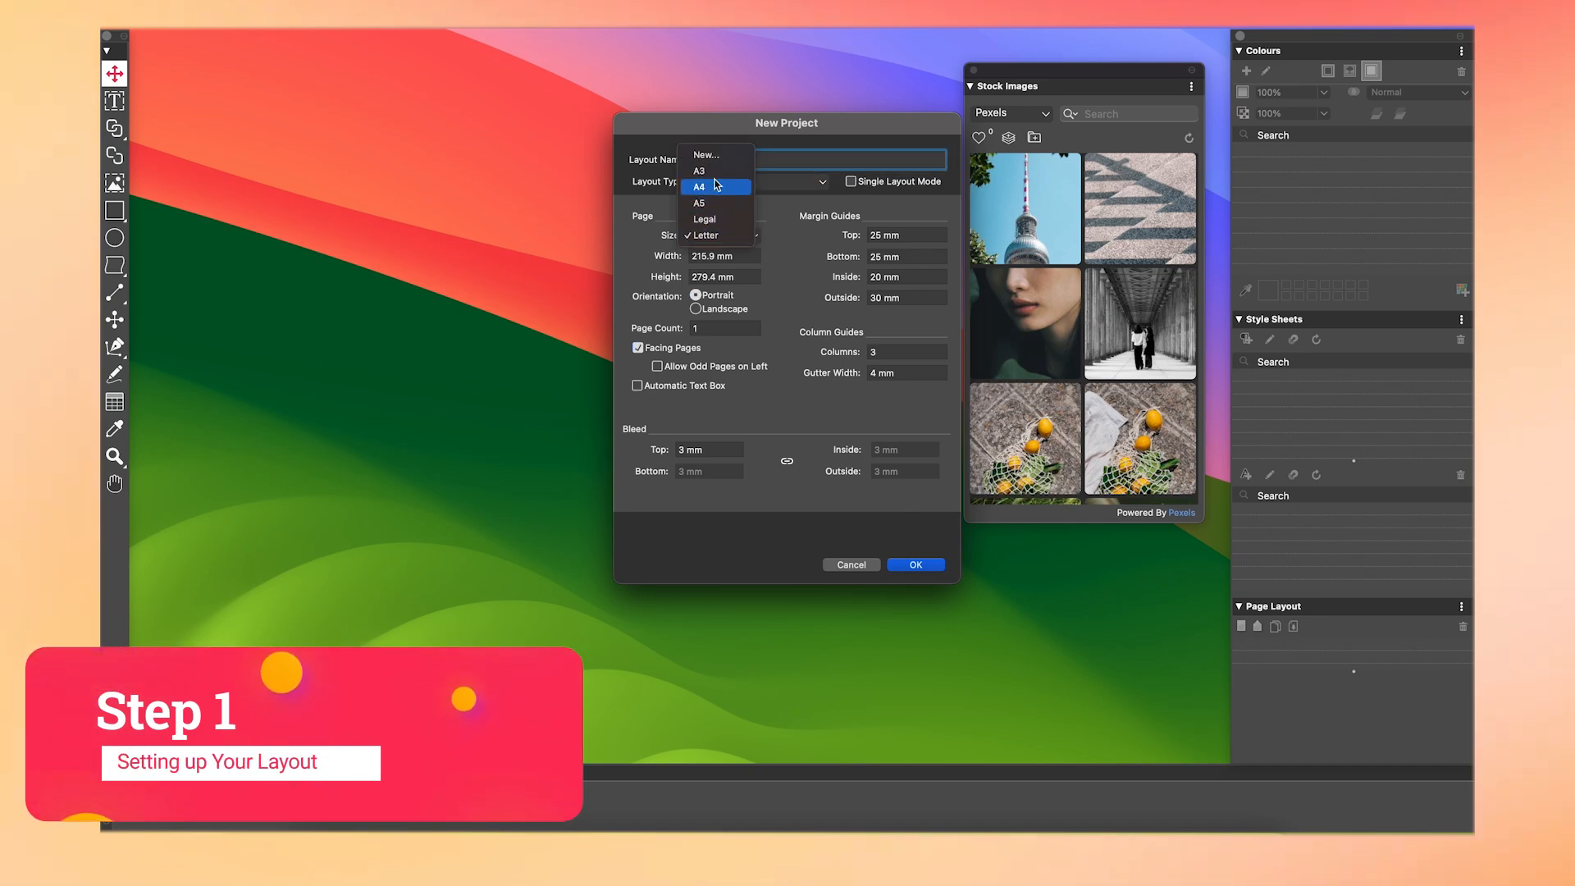
click(716, 186)
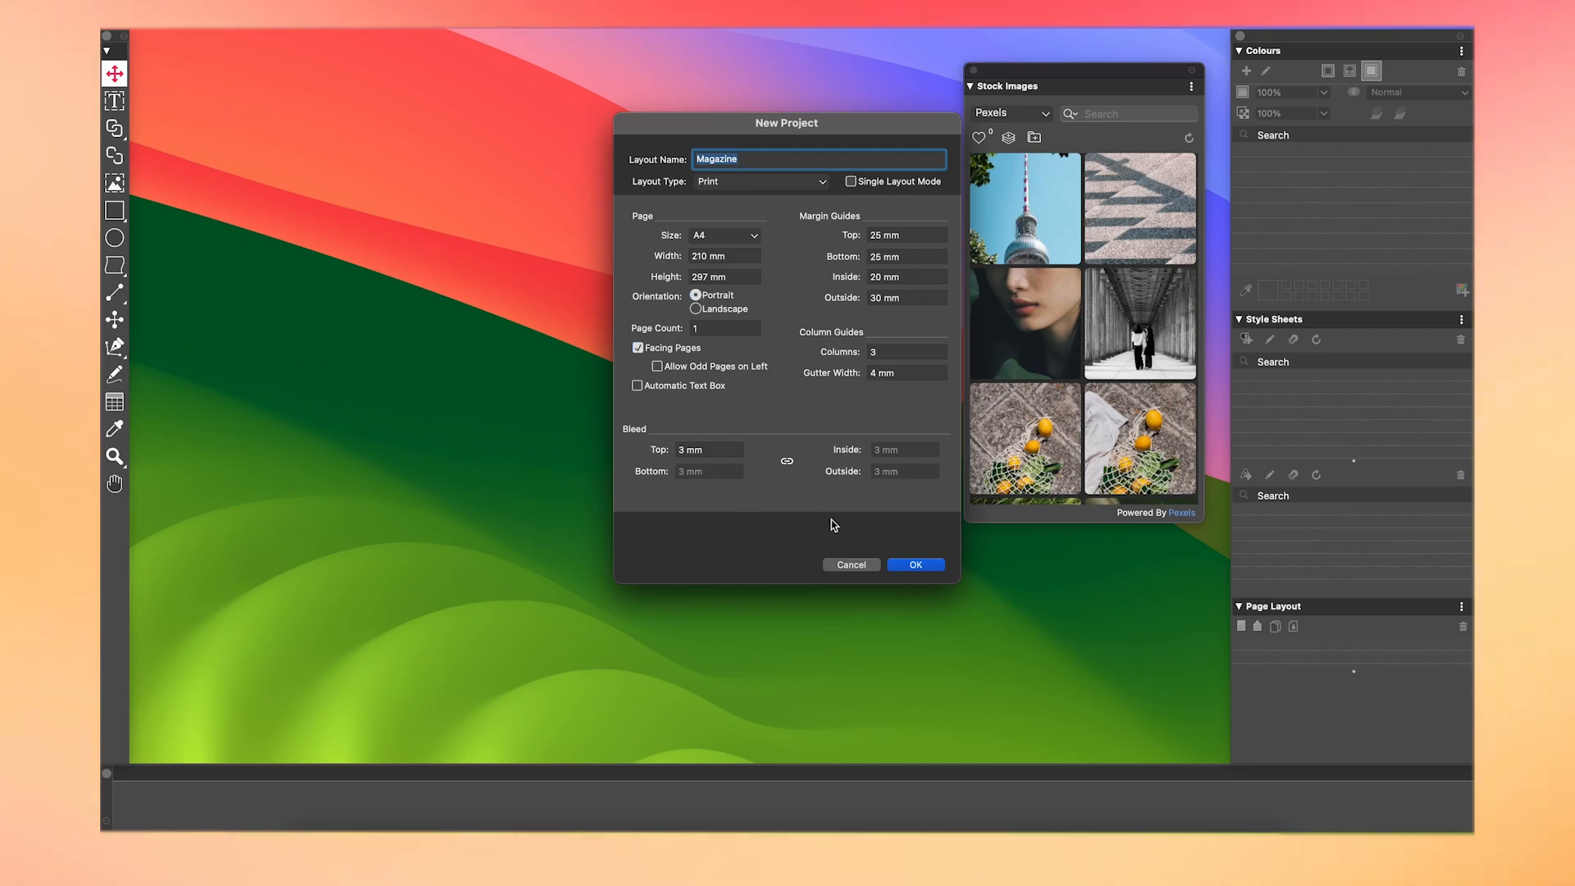
click(916, 565)
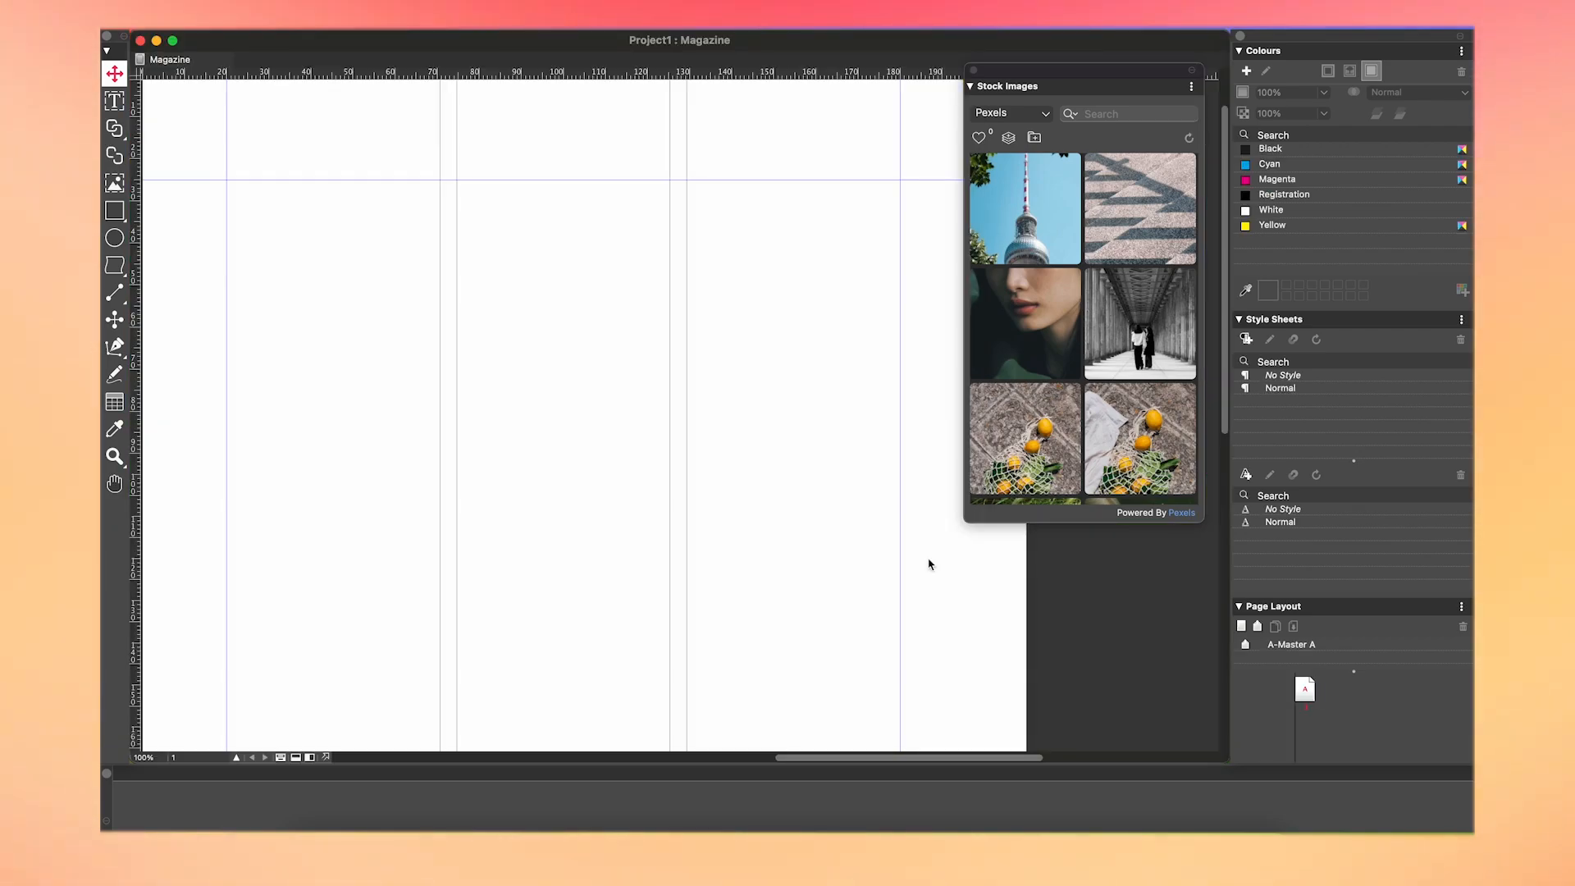
Step: Fit the page in the window and switch to editing master page A-Master A
key(super+0)
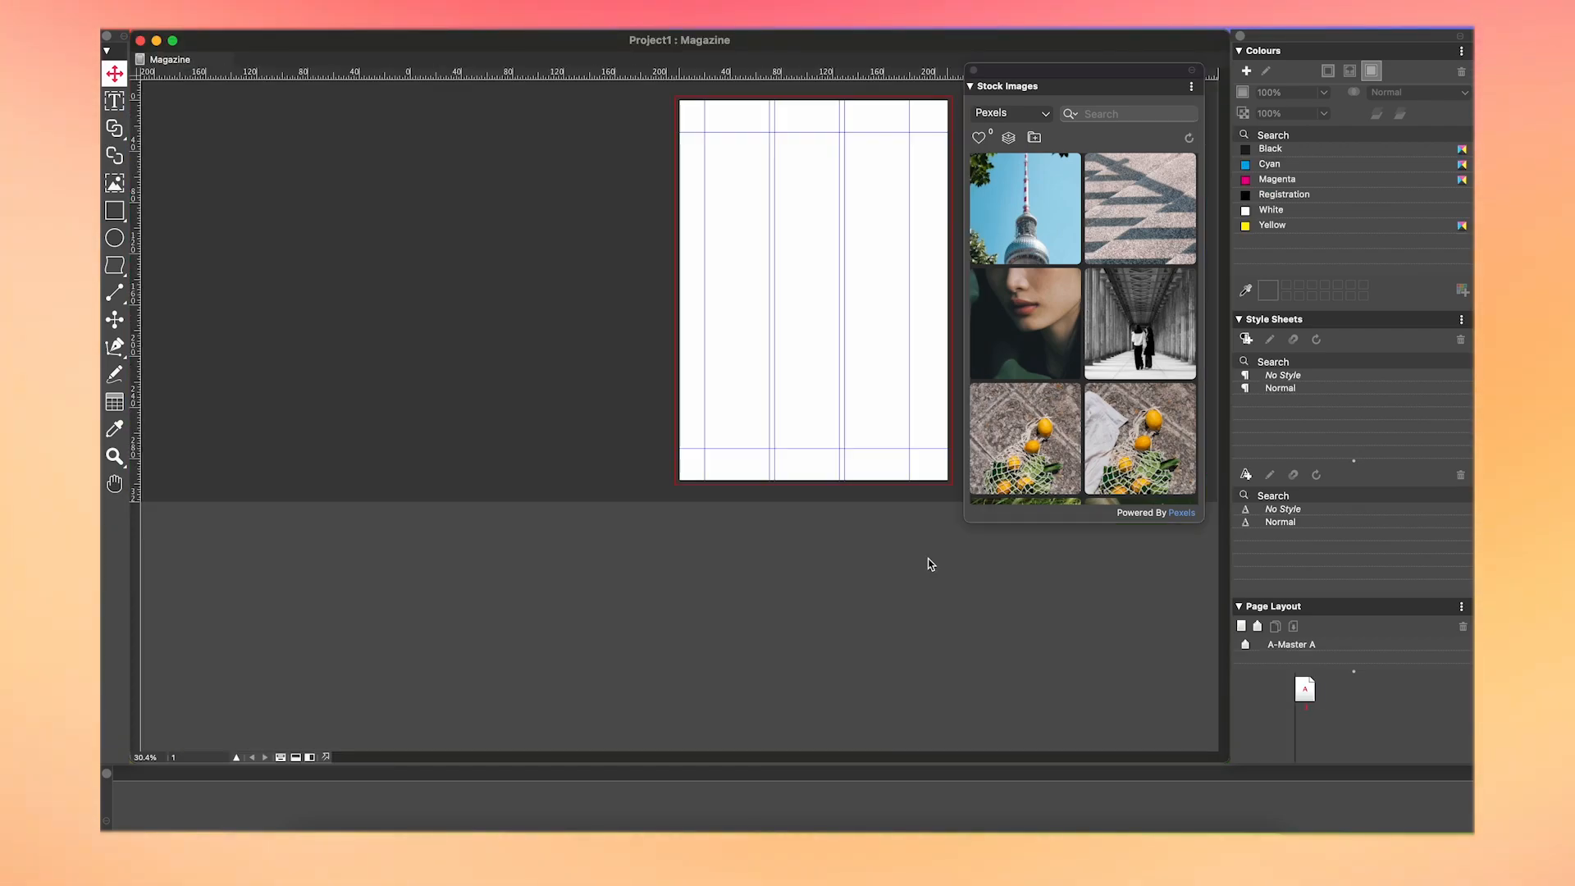
double_click(1245, 646)
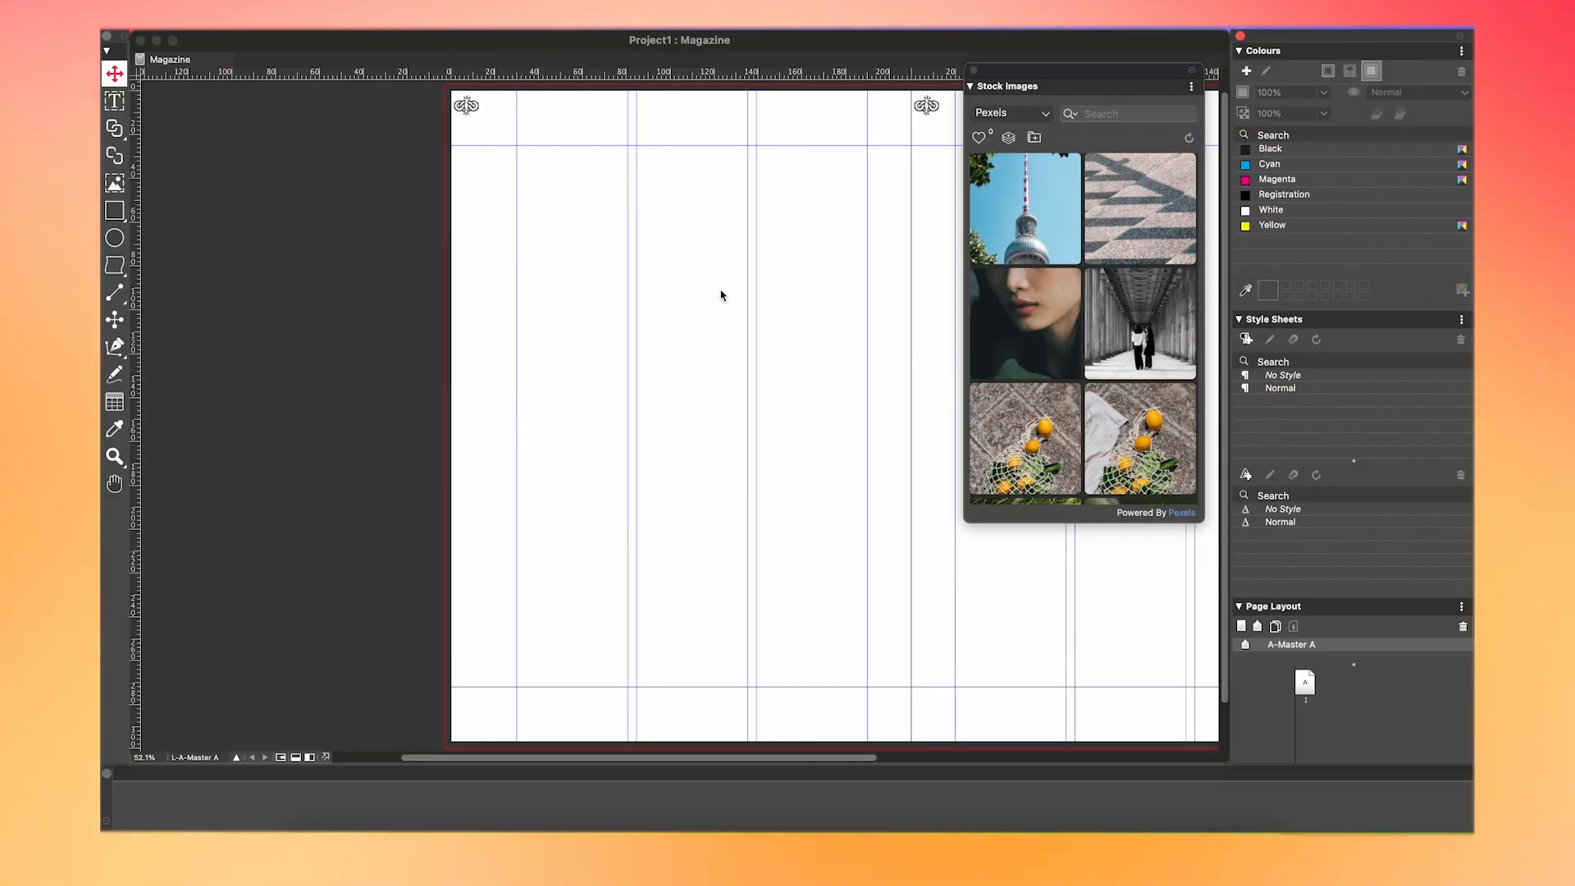
scroll(722, 296, right, 3)
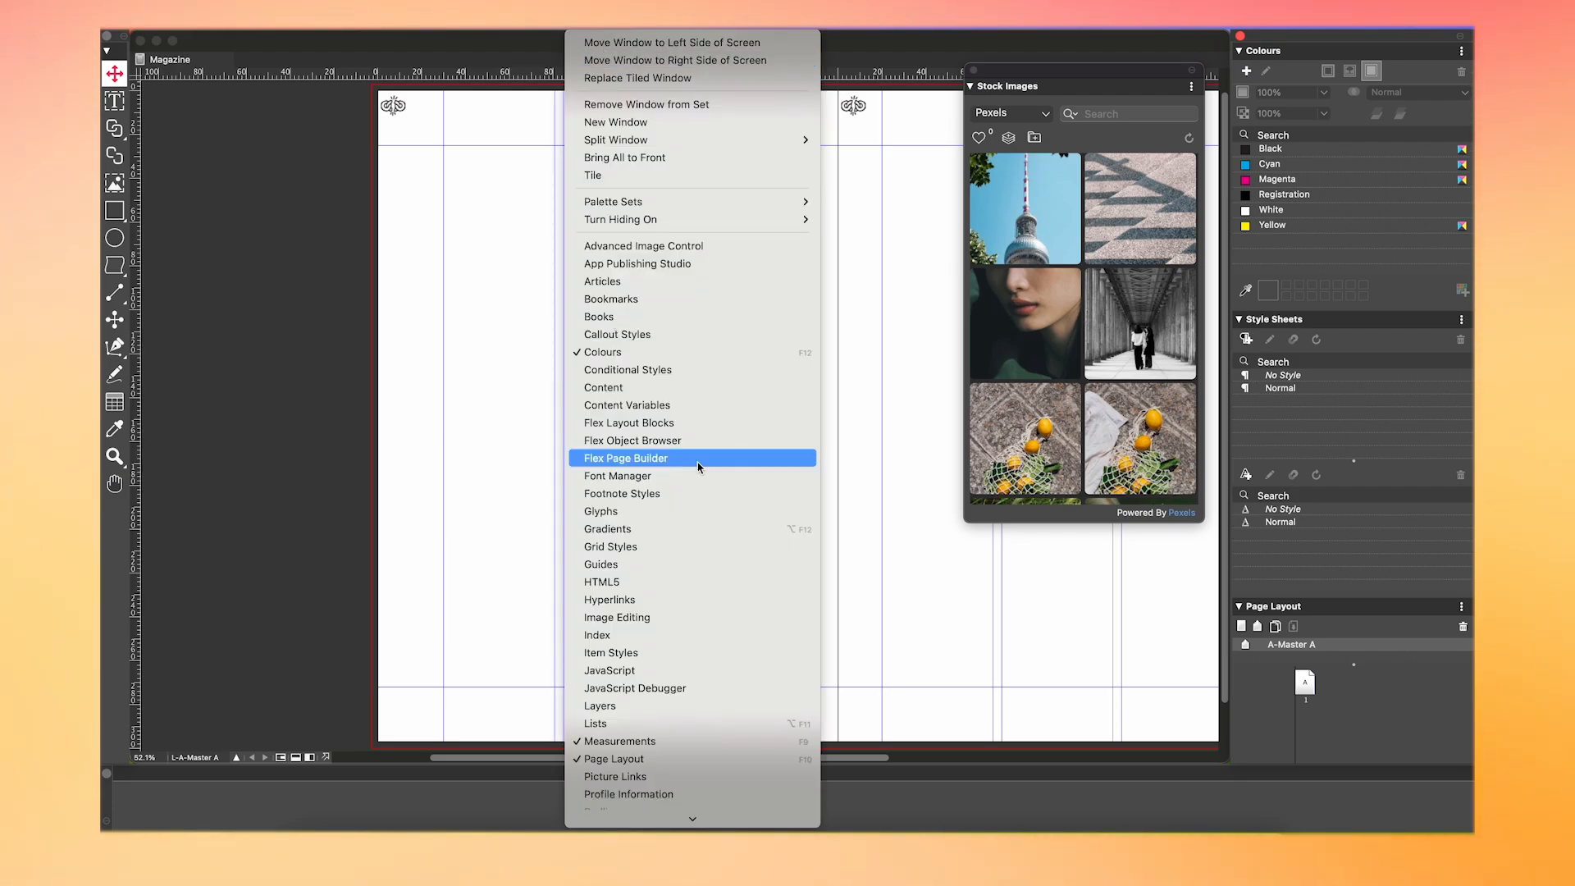
Step: Add a 10 mm horizontal spread guide from the Guides palette
click(660, 566)
drag(791, 41, 844, 251)
click(715, 275)
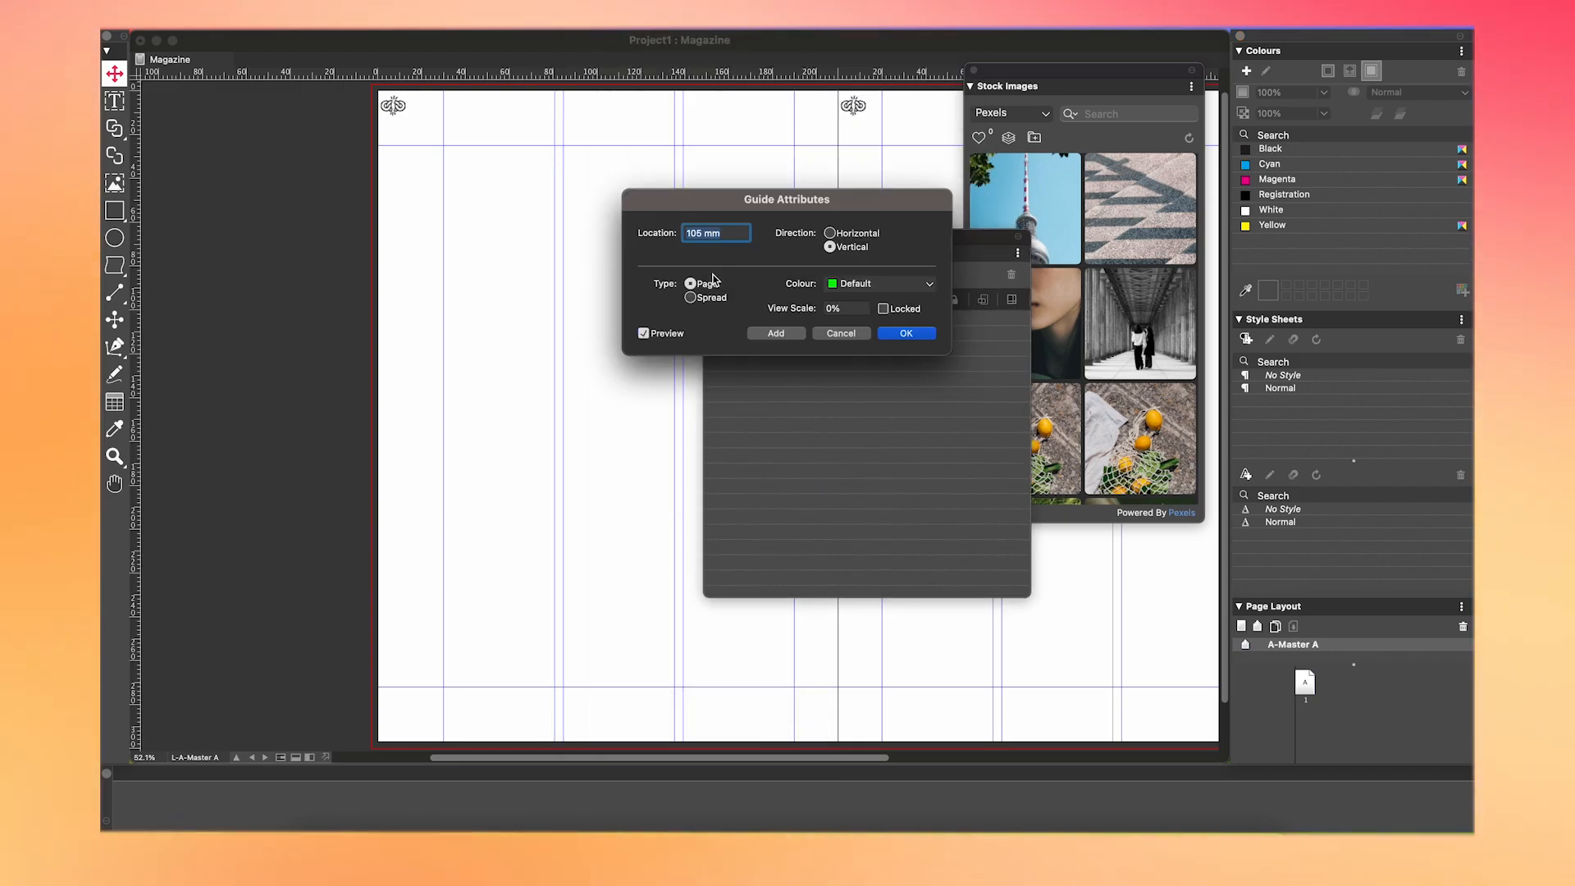
text(10)
click(831, 232)
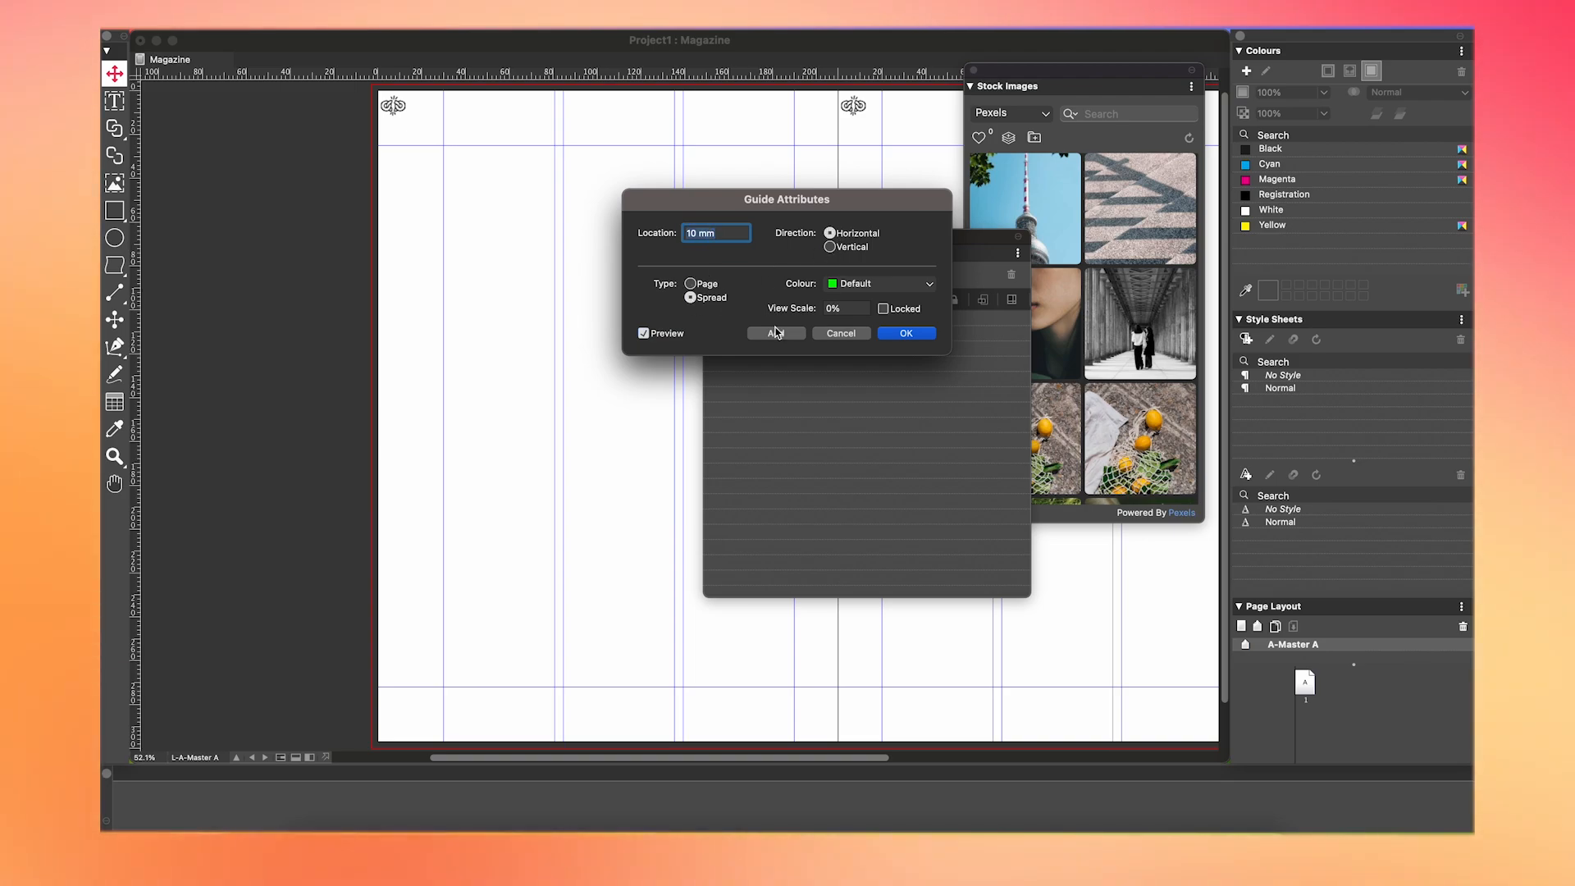
click(905, 336)
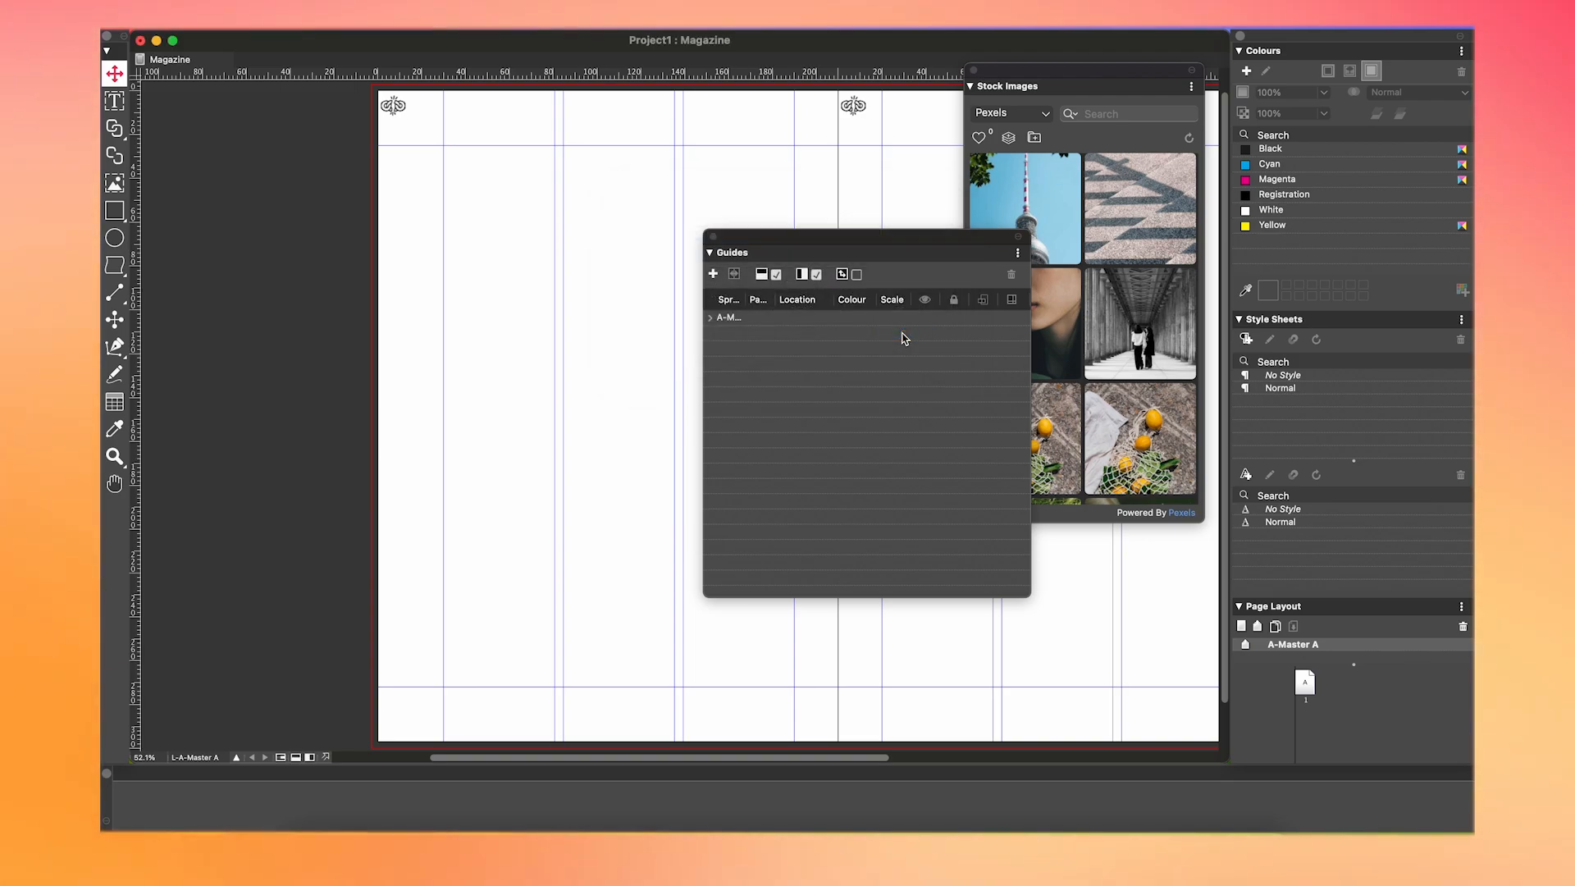
Step: Add locked vertical guides at 7, 105, 203, 217, 315 and 413 mm across the spread
click(712, 275)
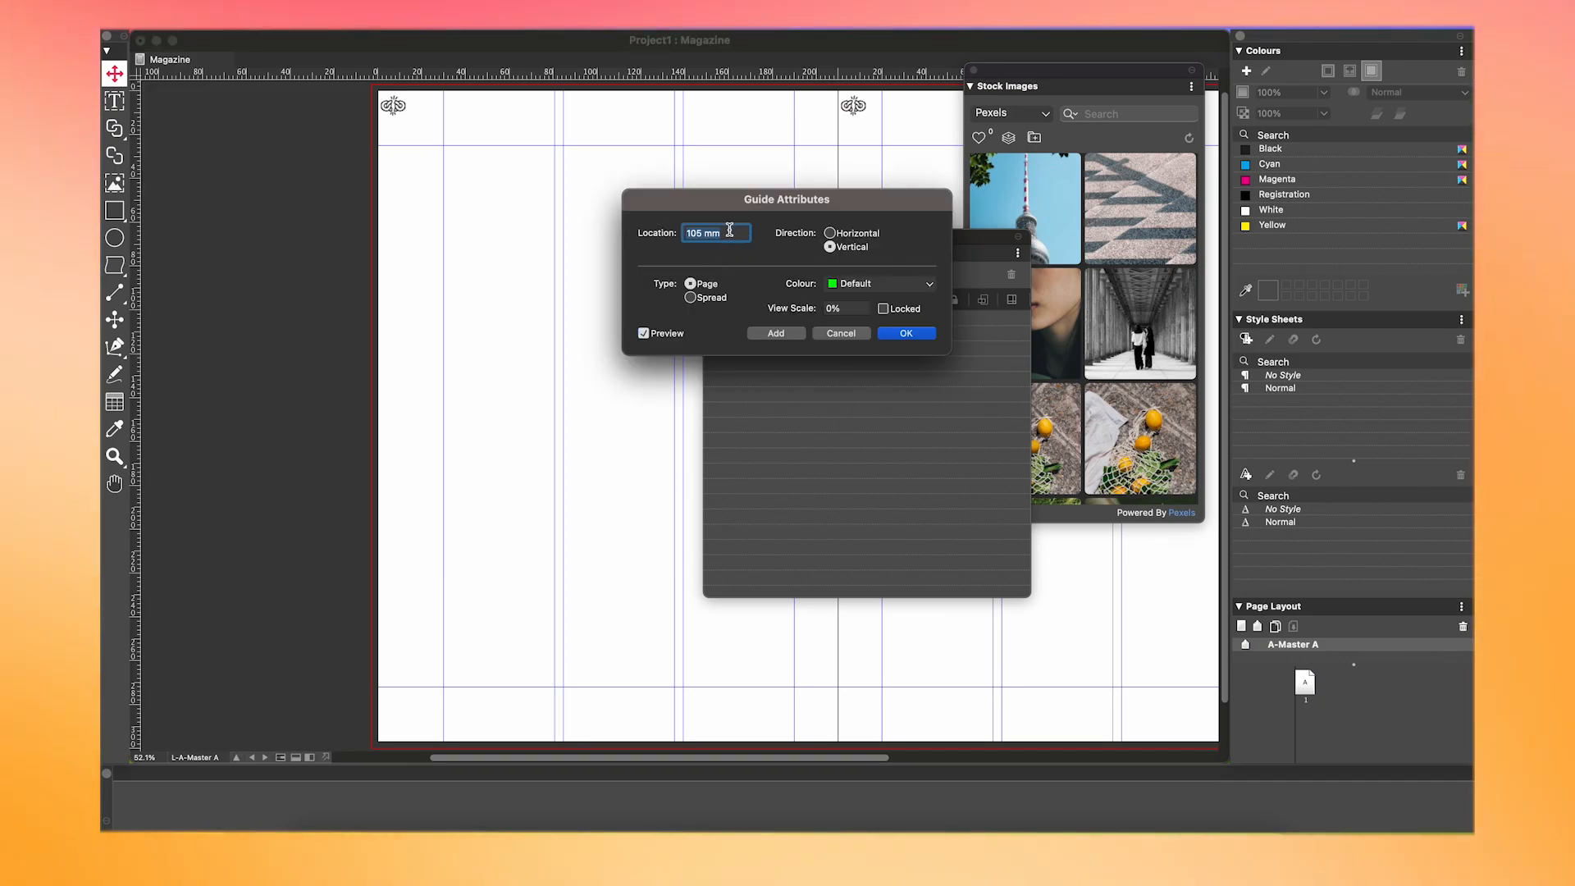
text(7)
click(883, 308)
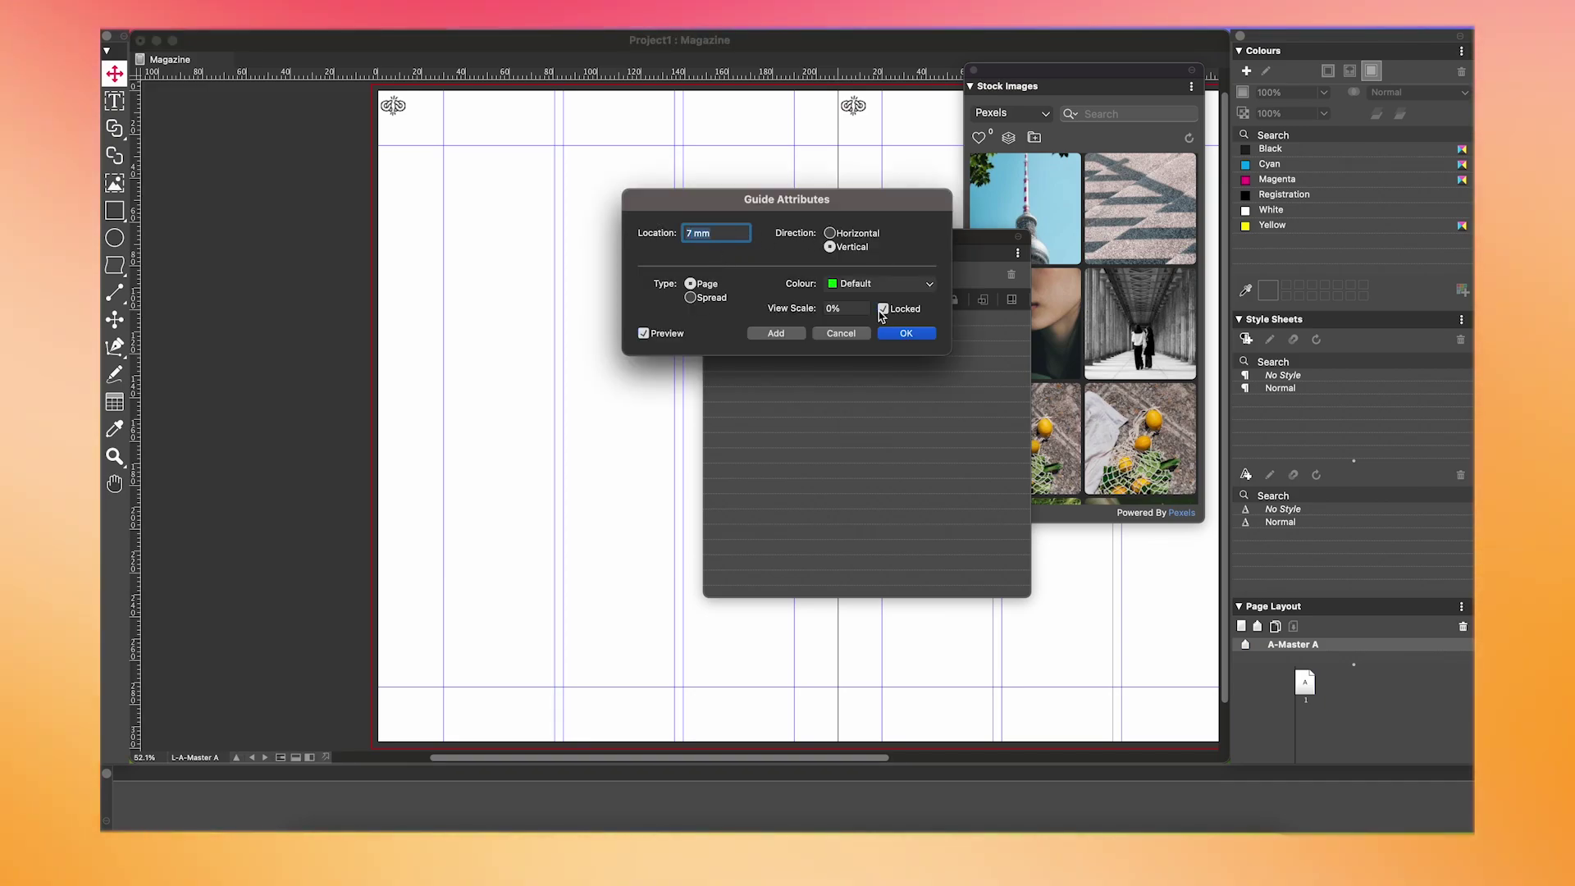
click(776, 335)
text(105)
click(776, 334)
text(203m)
click(775, 334)
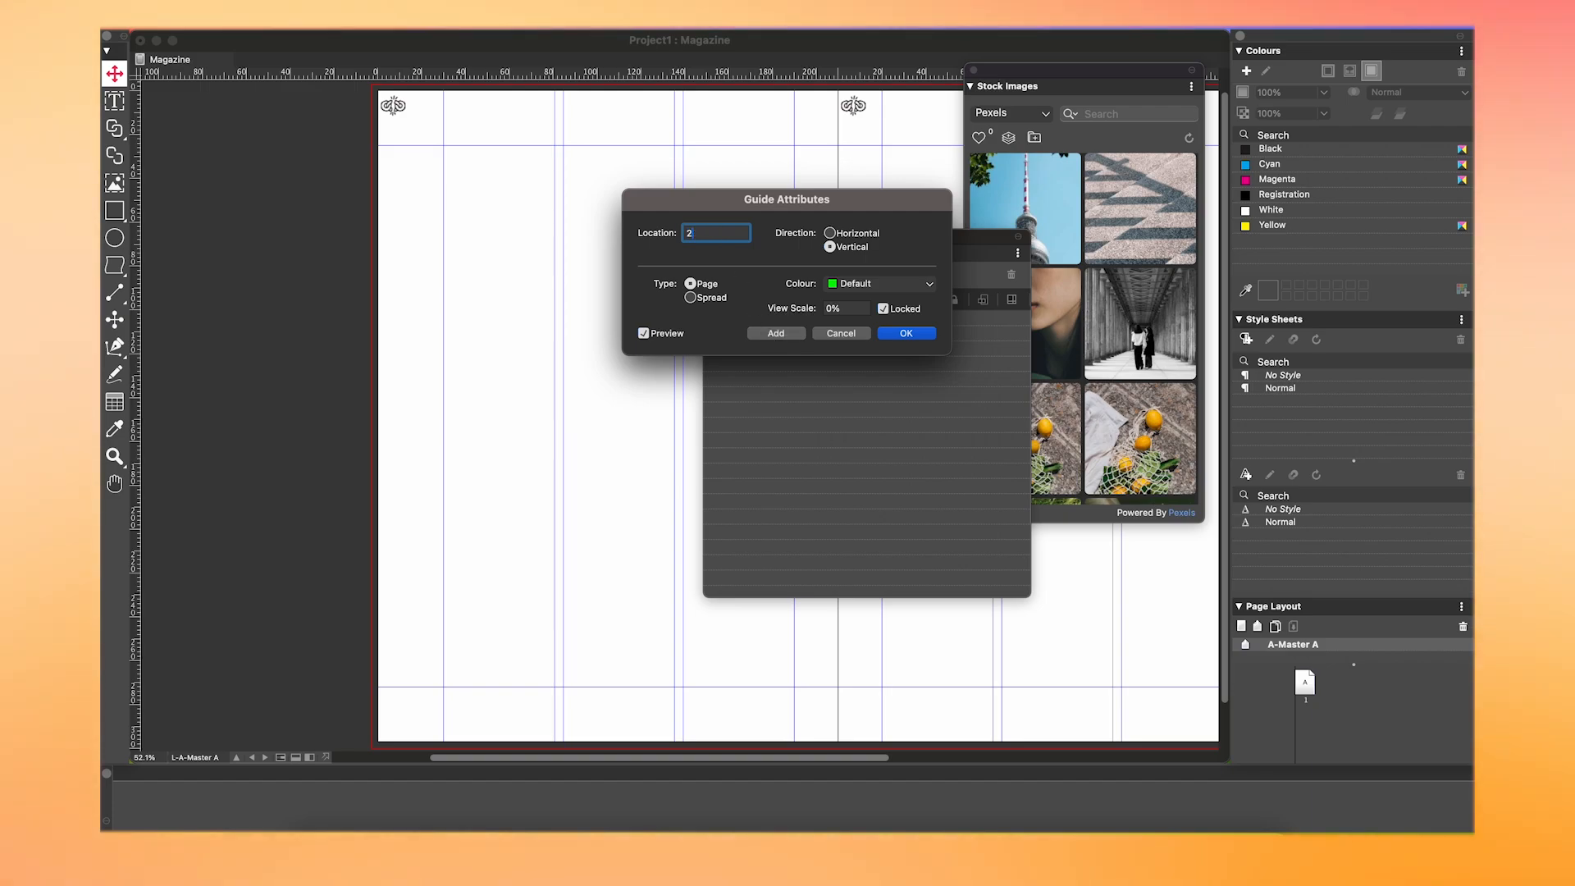
text(217)
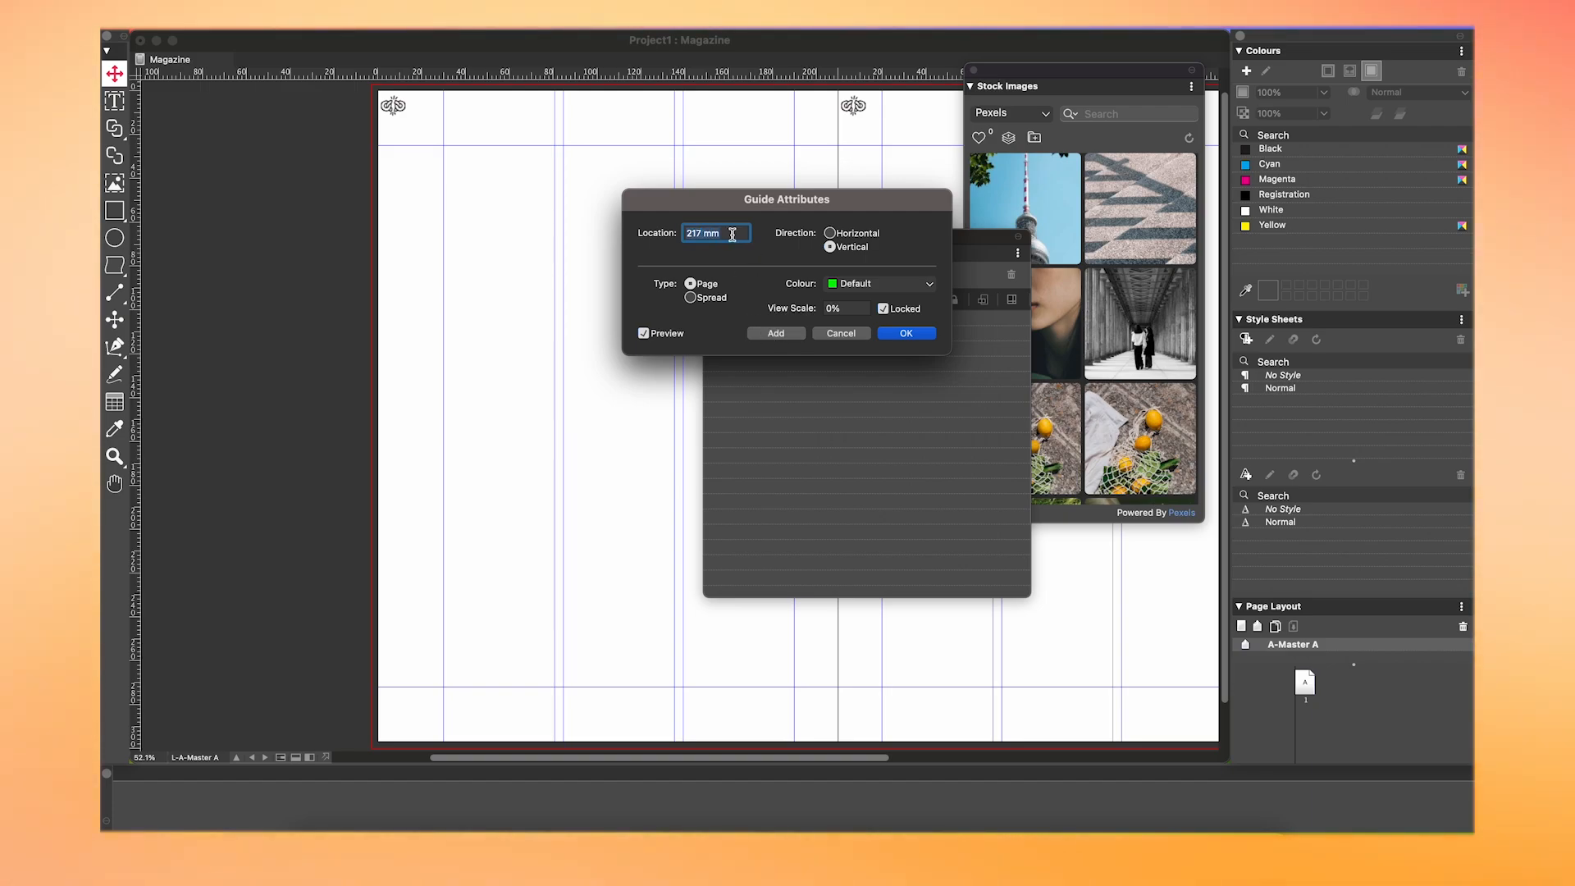
text(315)
click(775, 333)
text(413Mm)
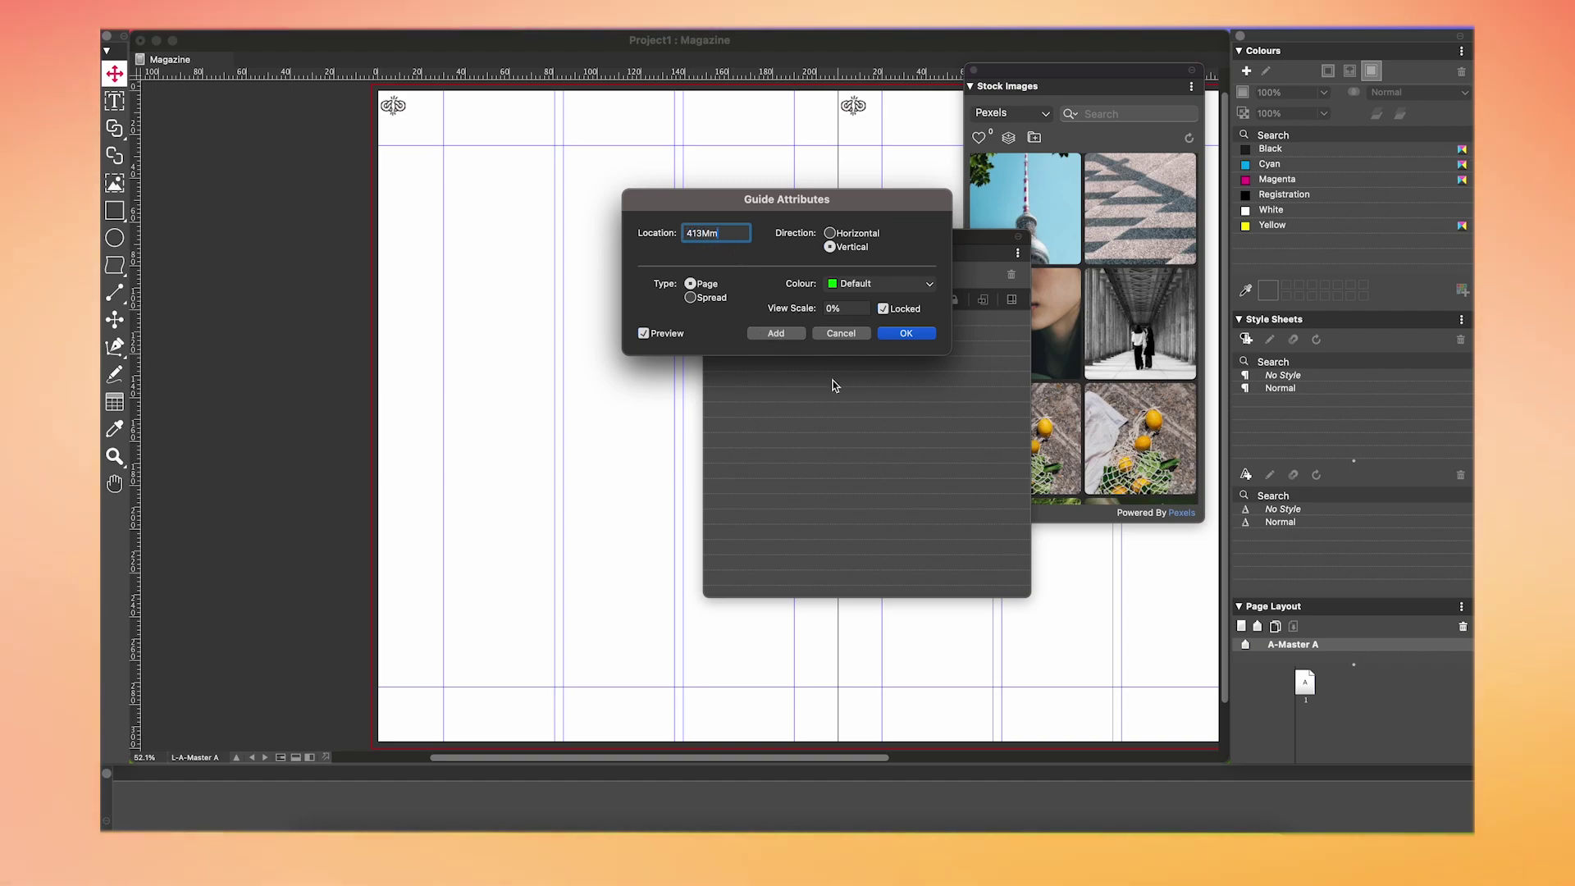
click(775, 334)
click(907, 333)
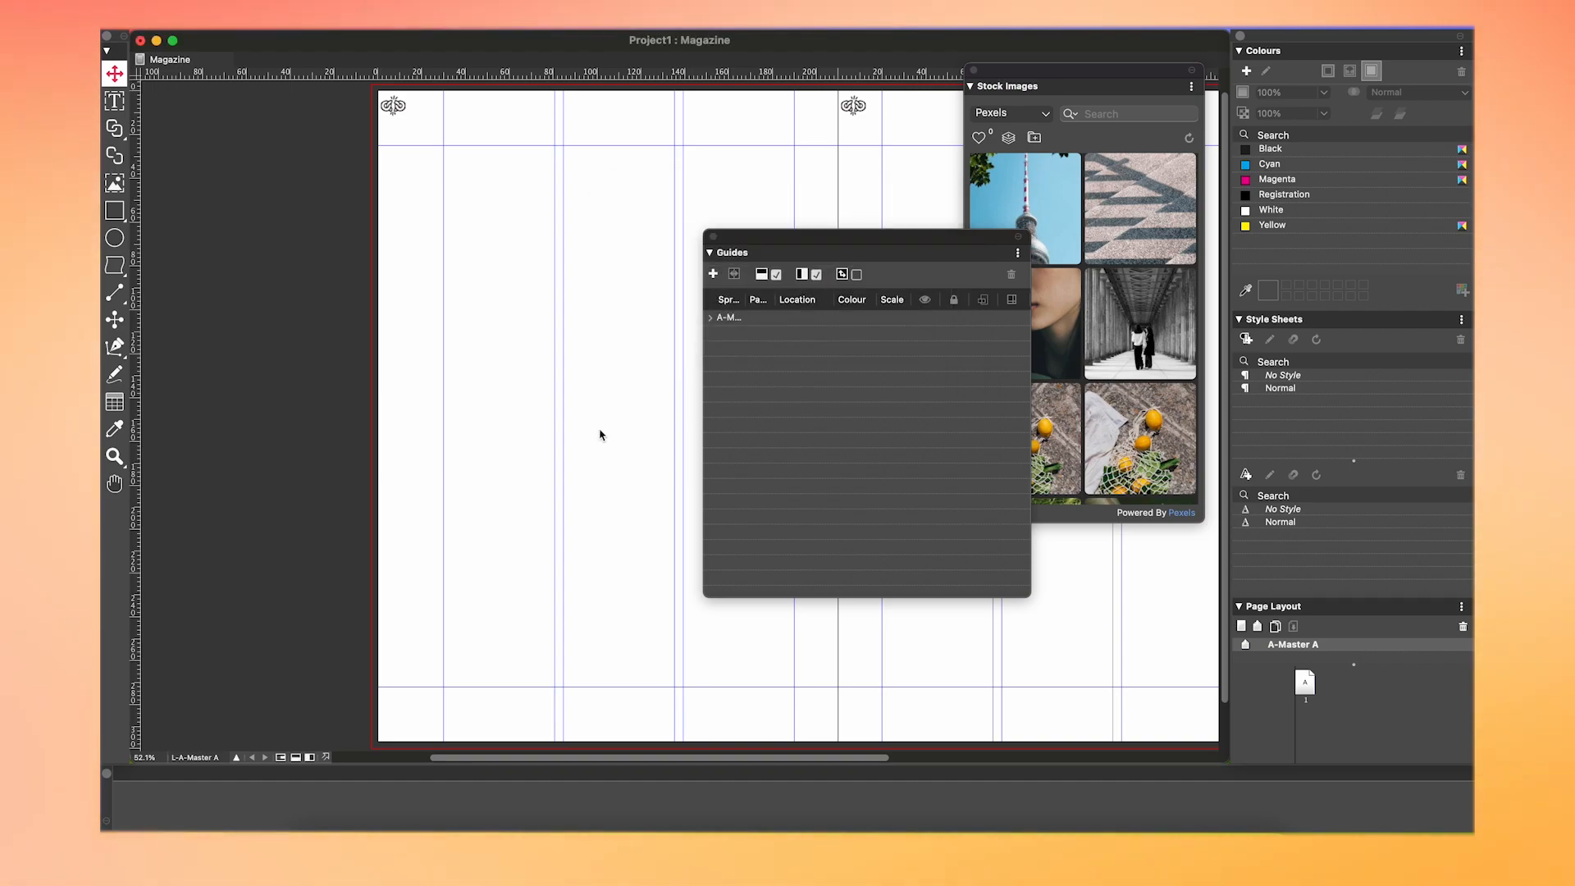
key(super+0)
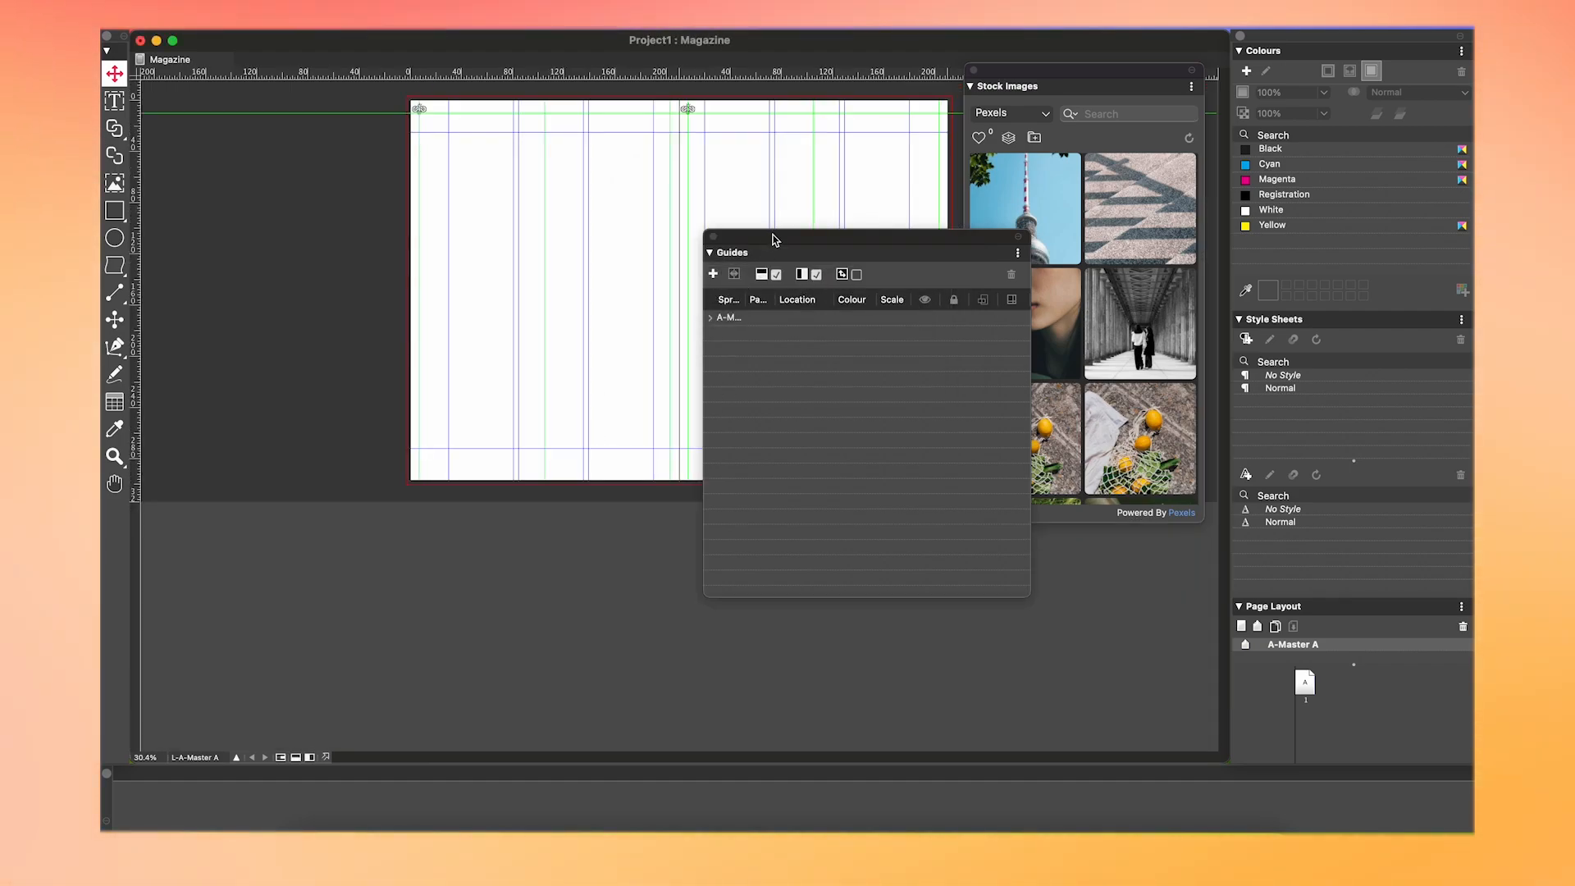
drag(772, 239, 985, 444)
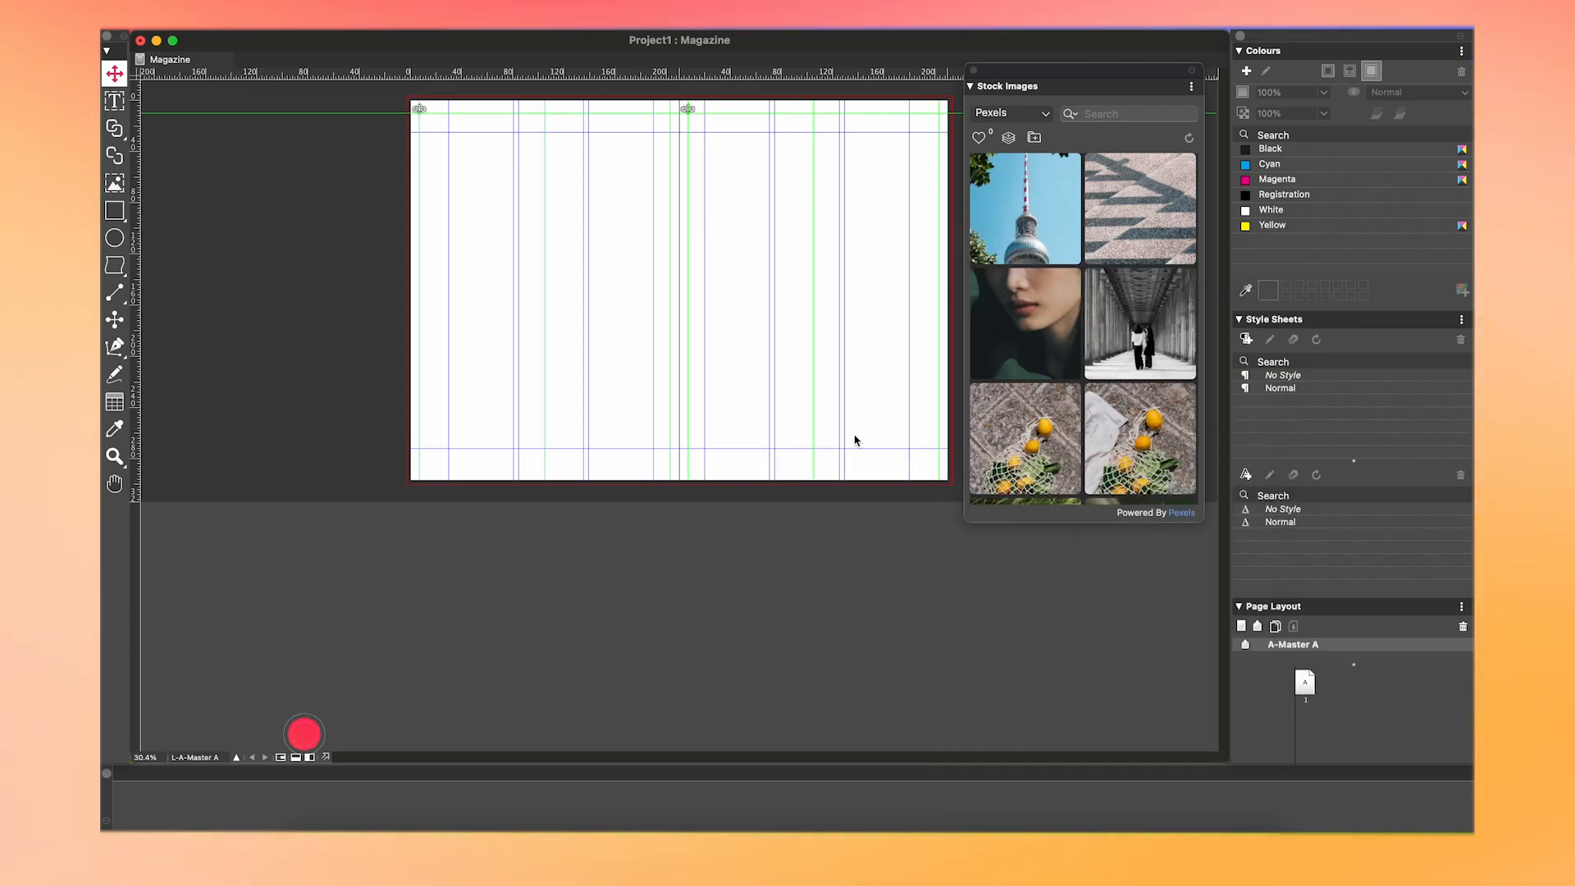
Step: Create a Master Page Title paragraph style set in Halyard Display Medium 9 pt
click(264, 22)
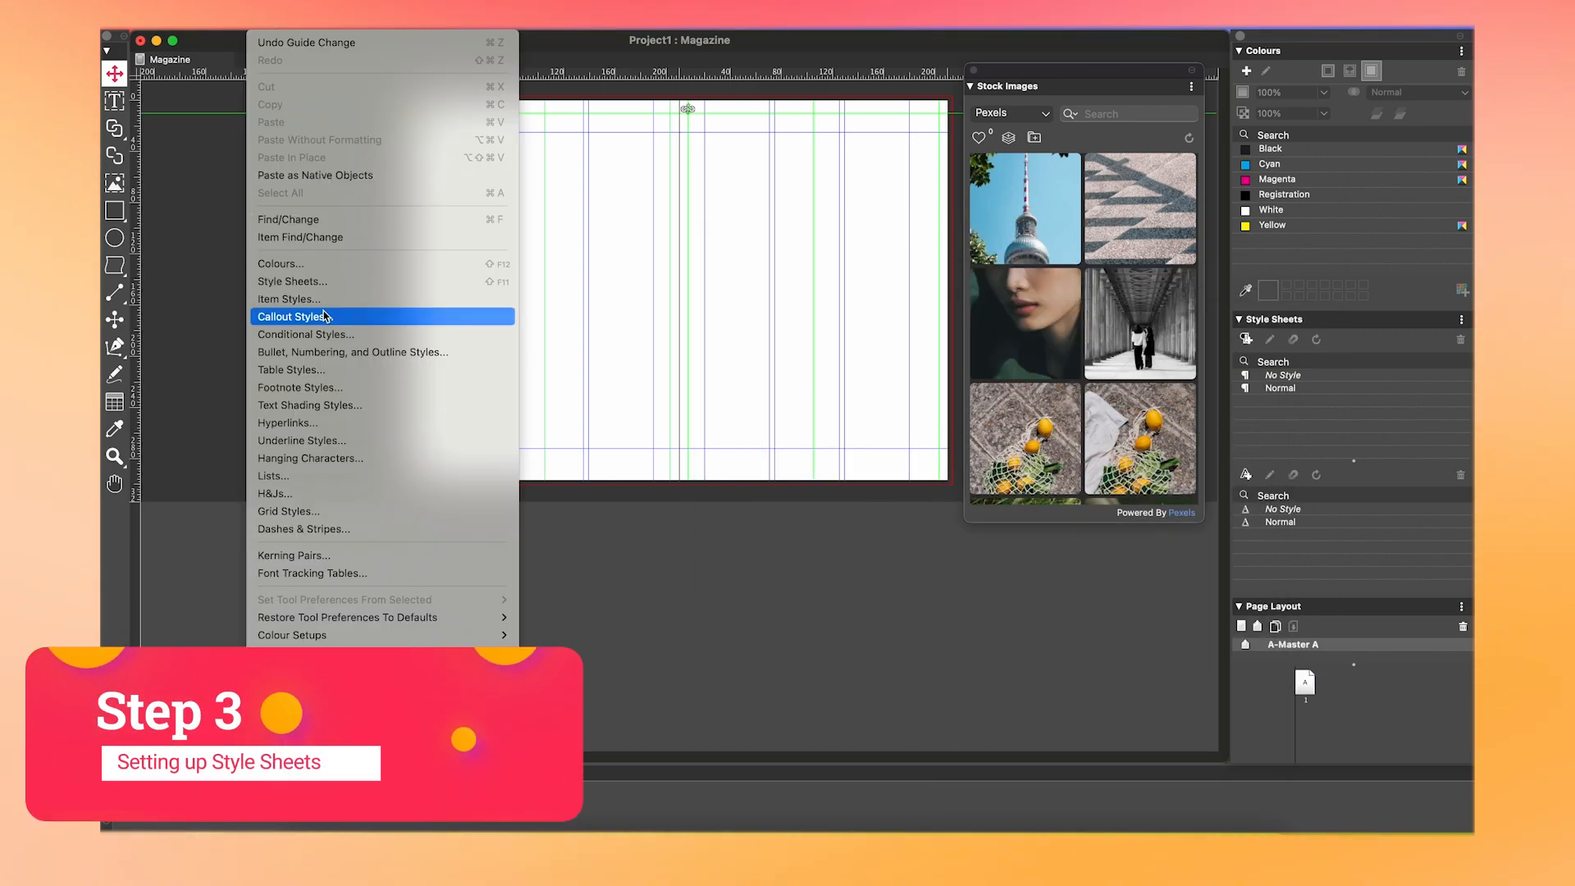
click(296, 281)
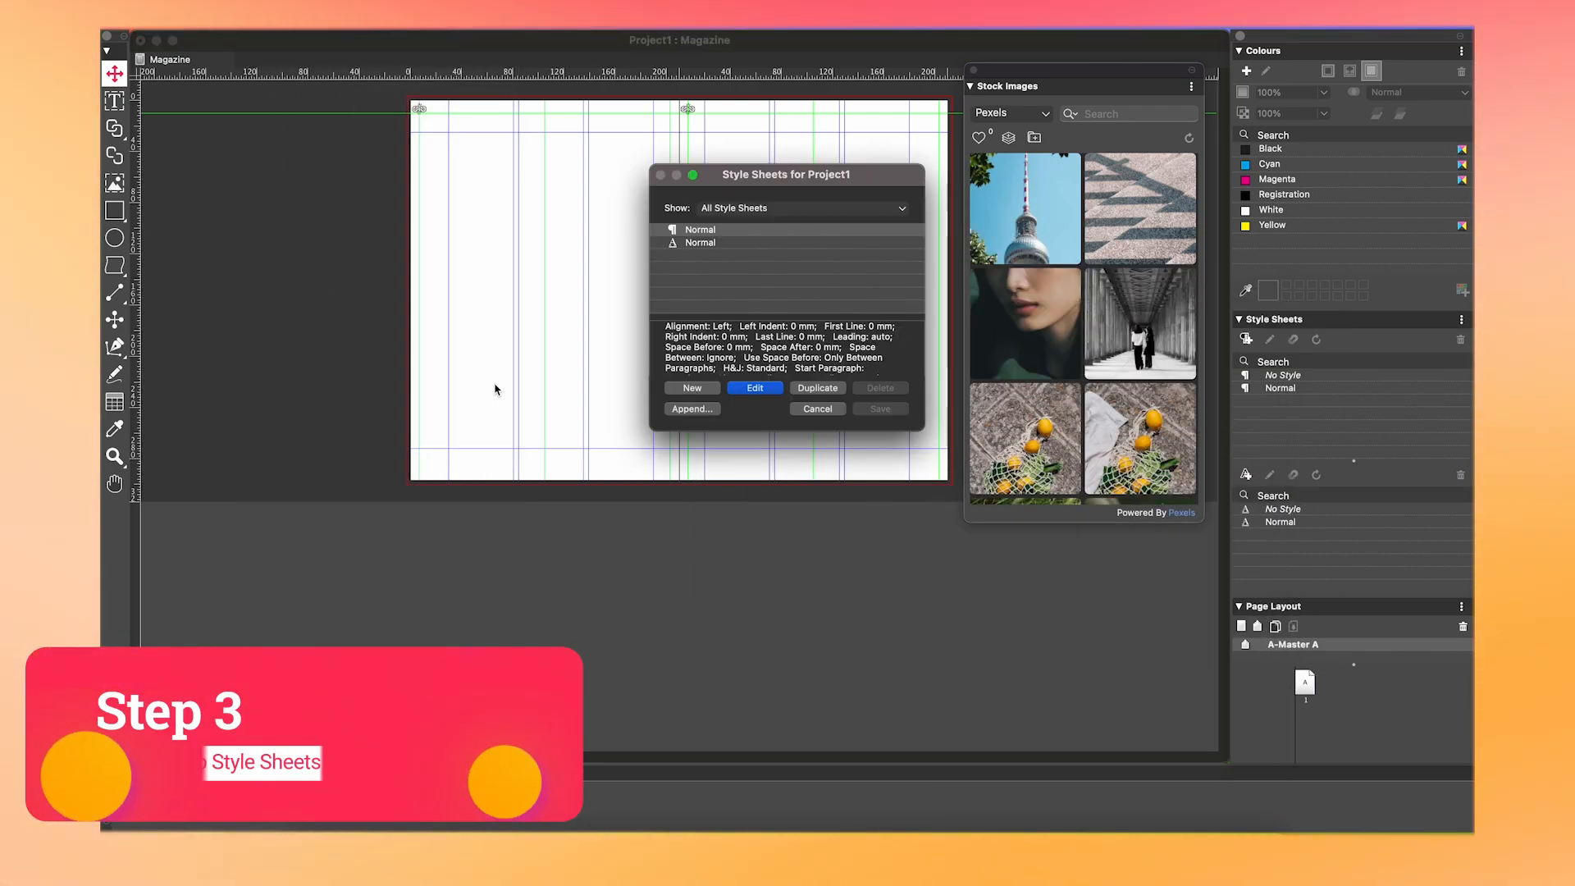
click(692, 388)
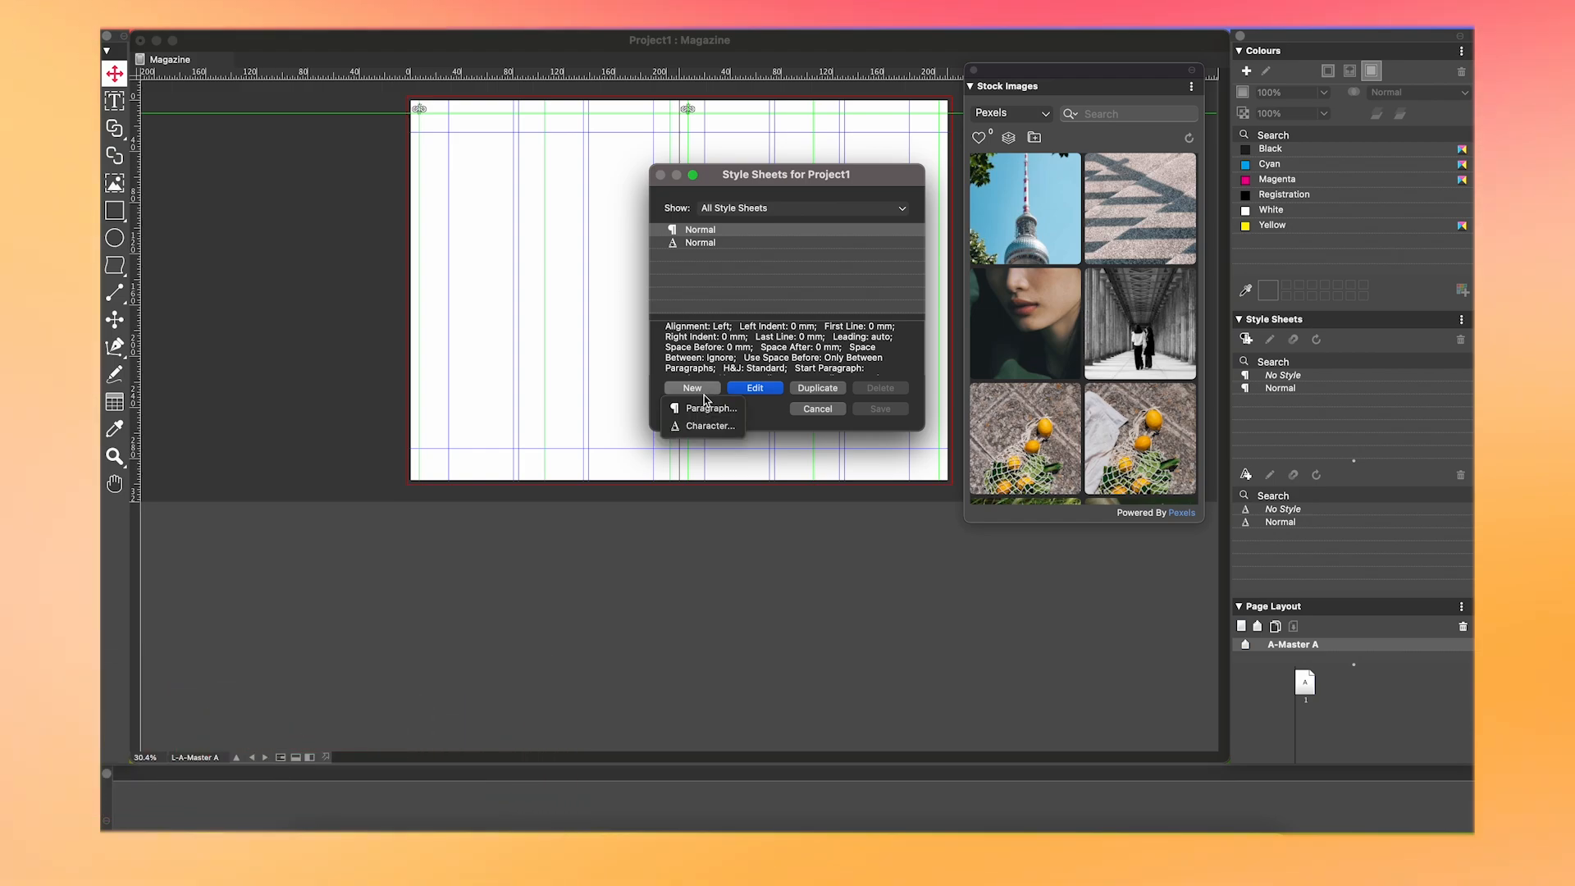
text(Master Page Title)
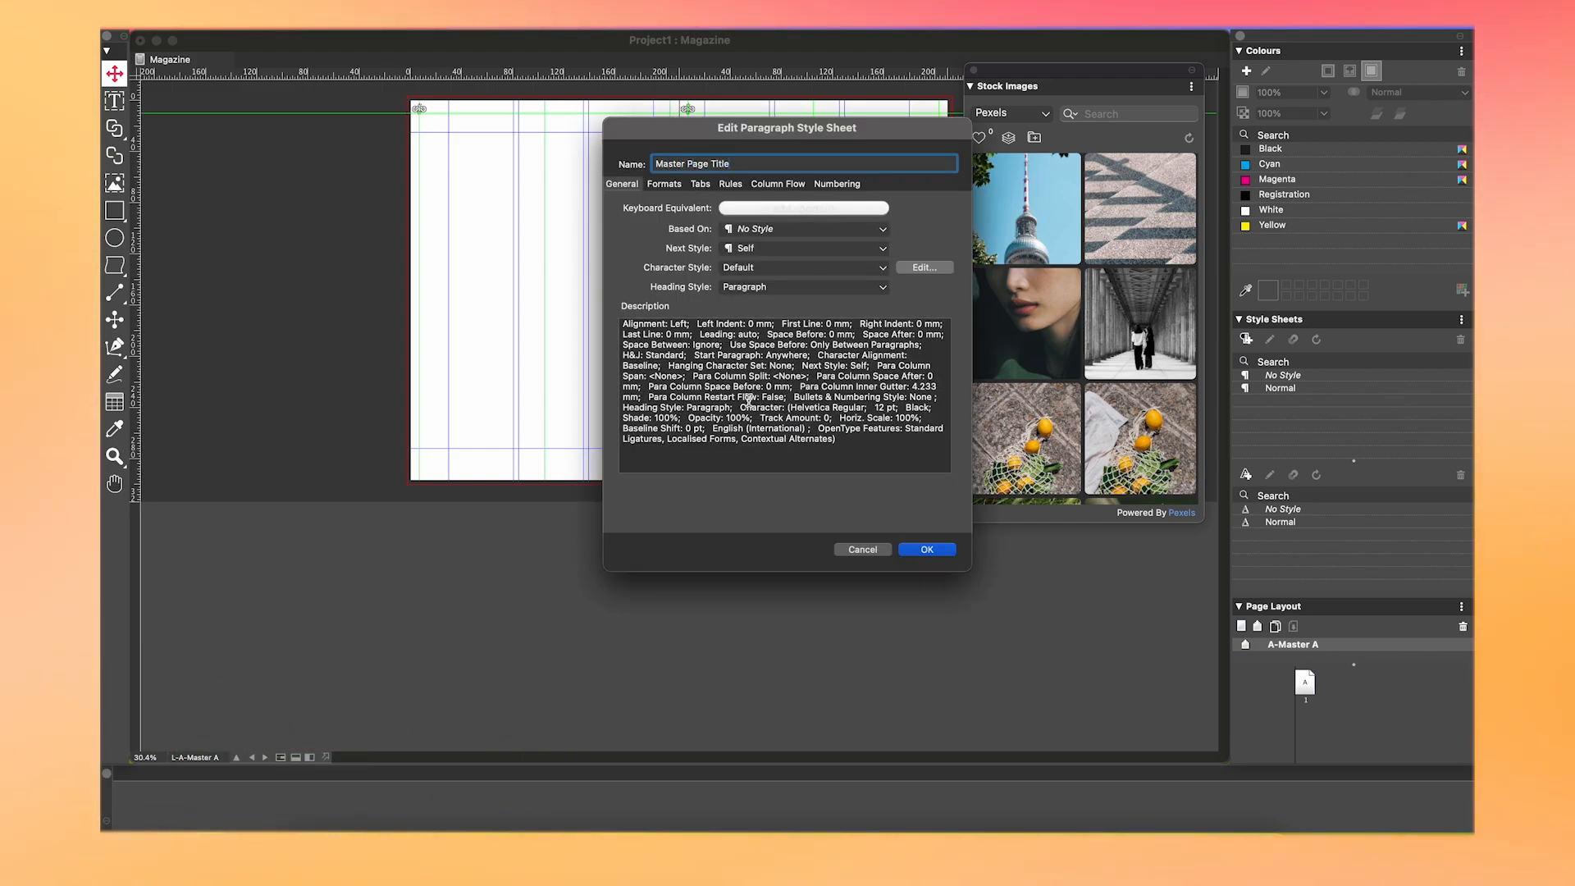
click(922, 267)
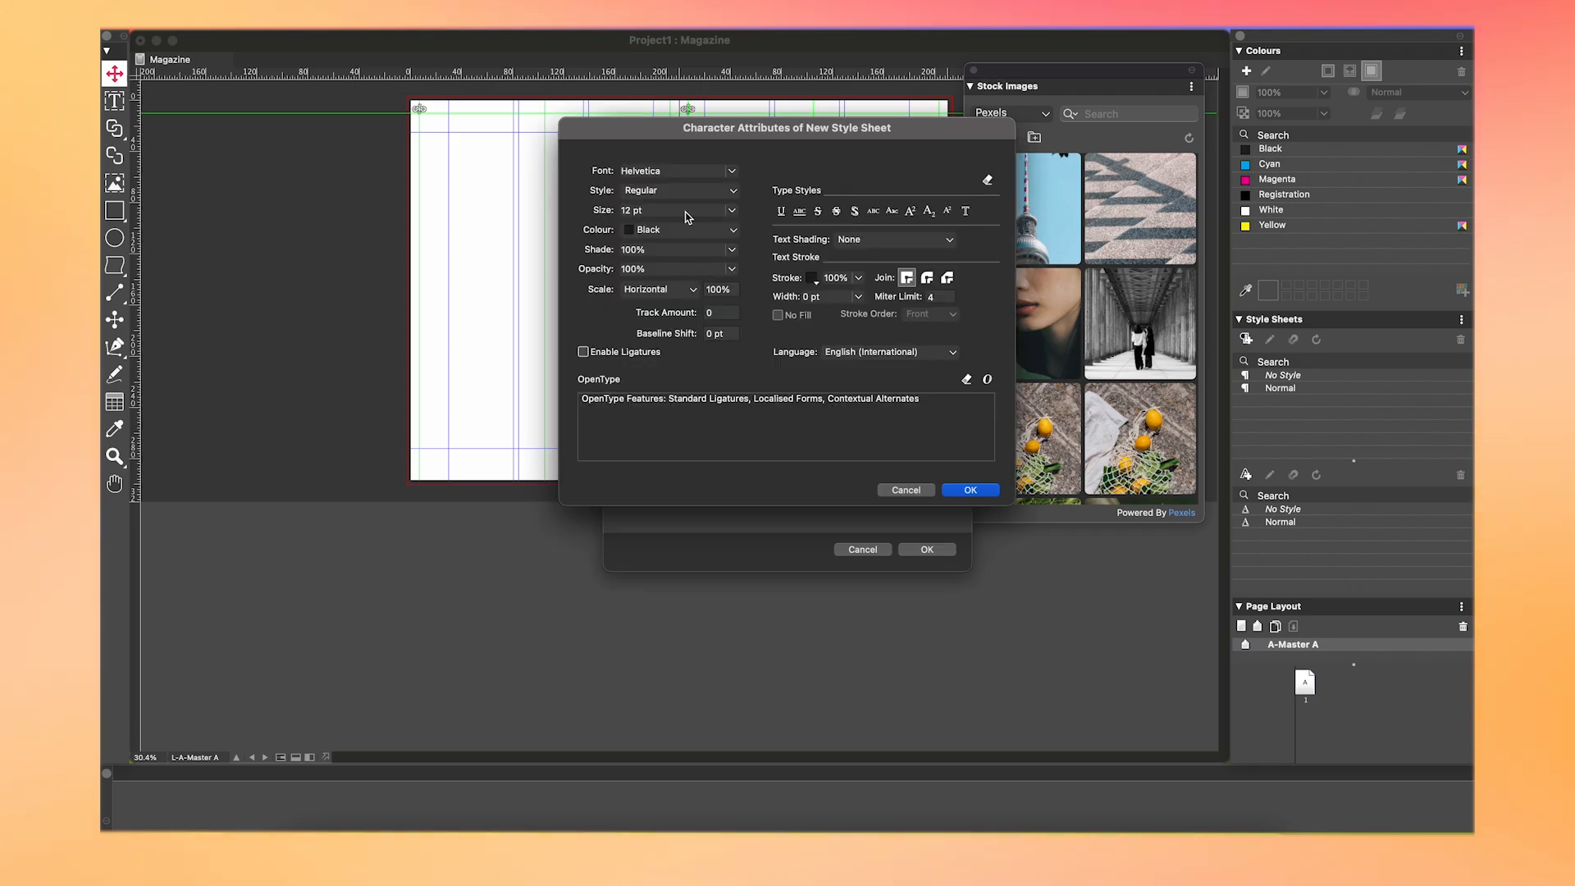
click(734, 171)
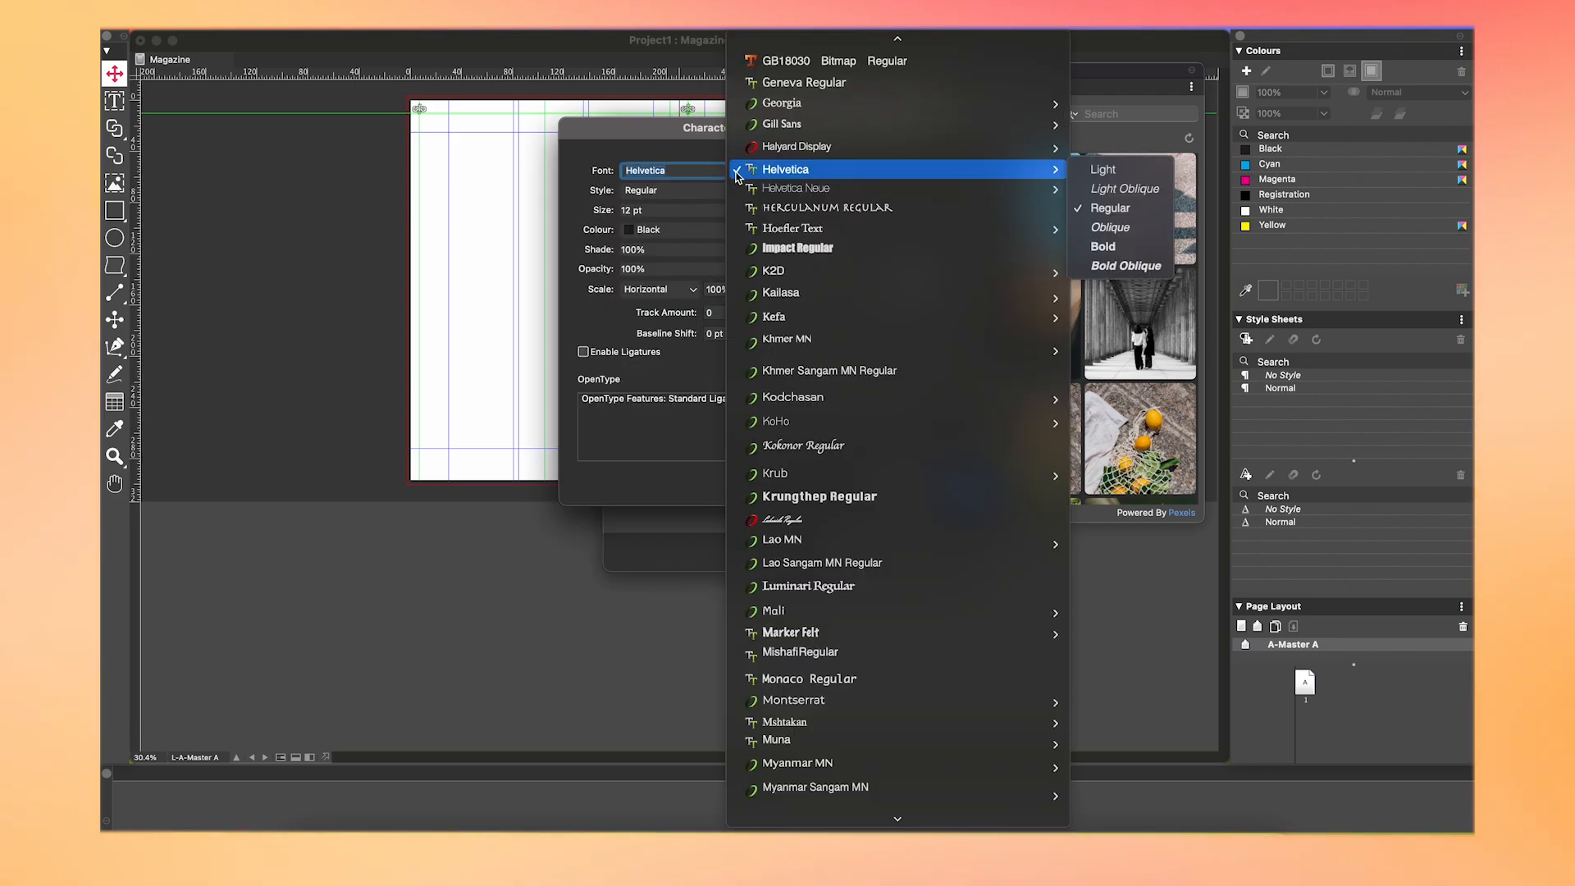
mouse_move(862, 146)
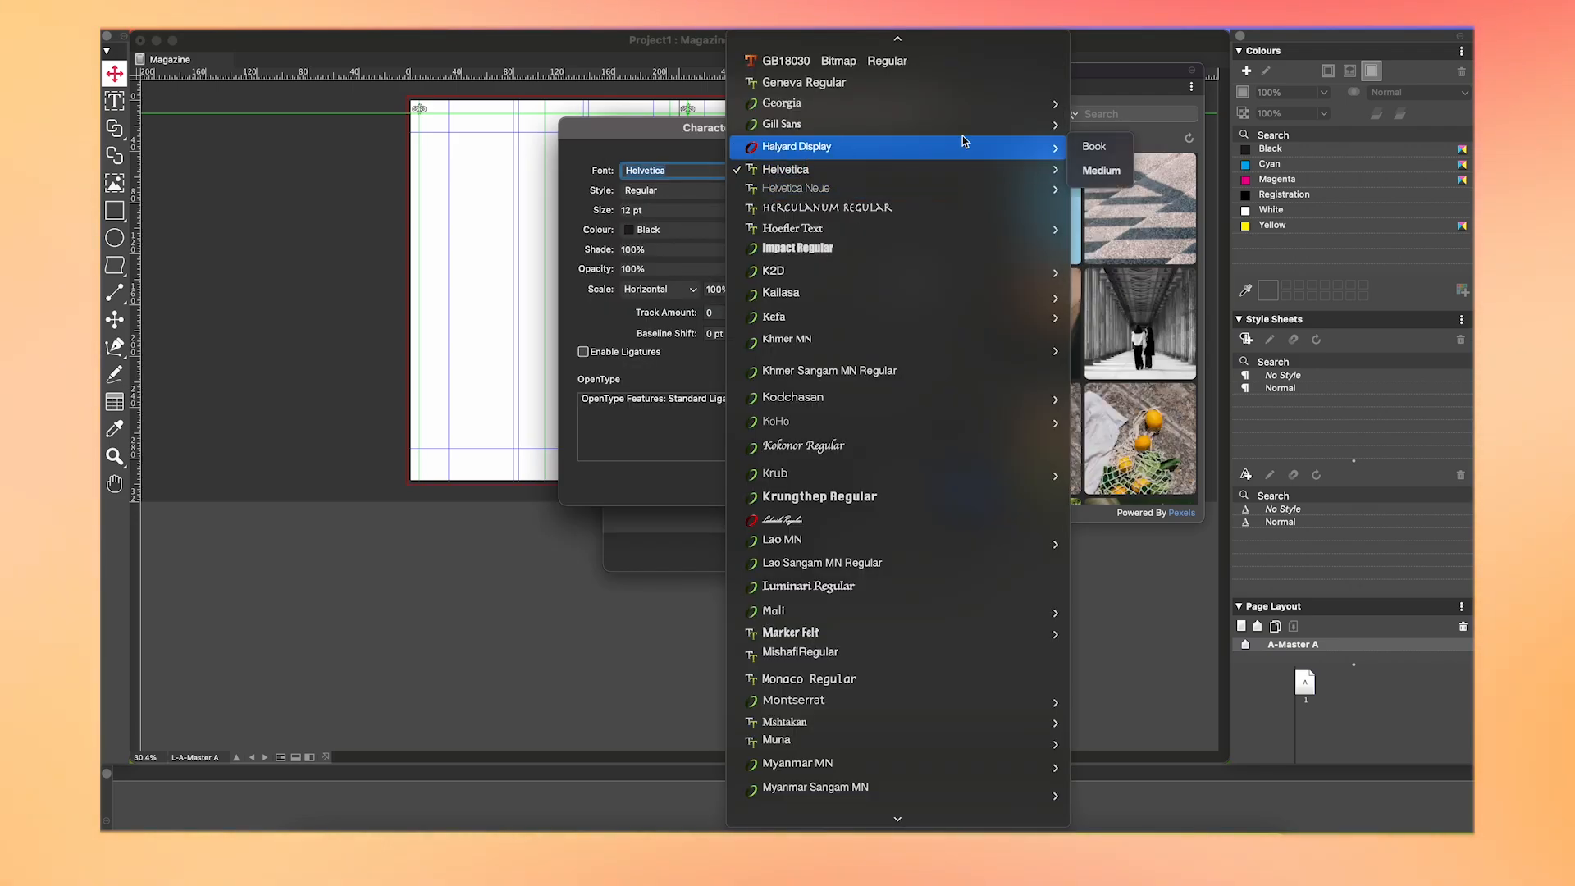
click(1113, 173)
double_click(665, 209)
text(9)
click(970, 490)
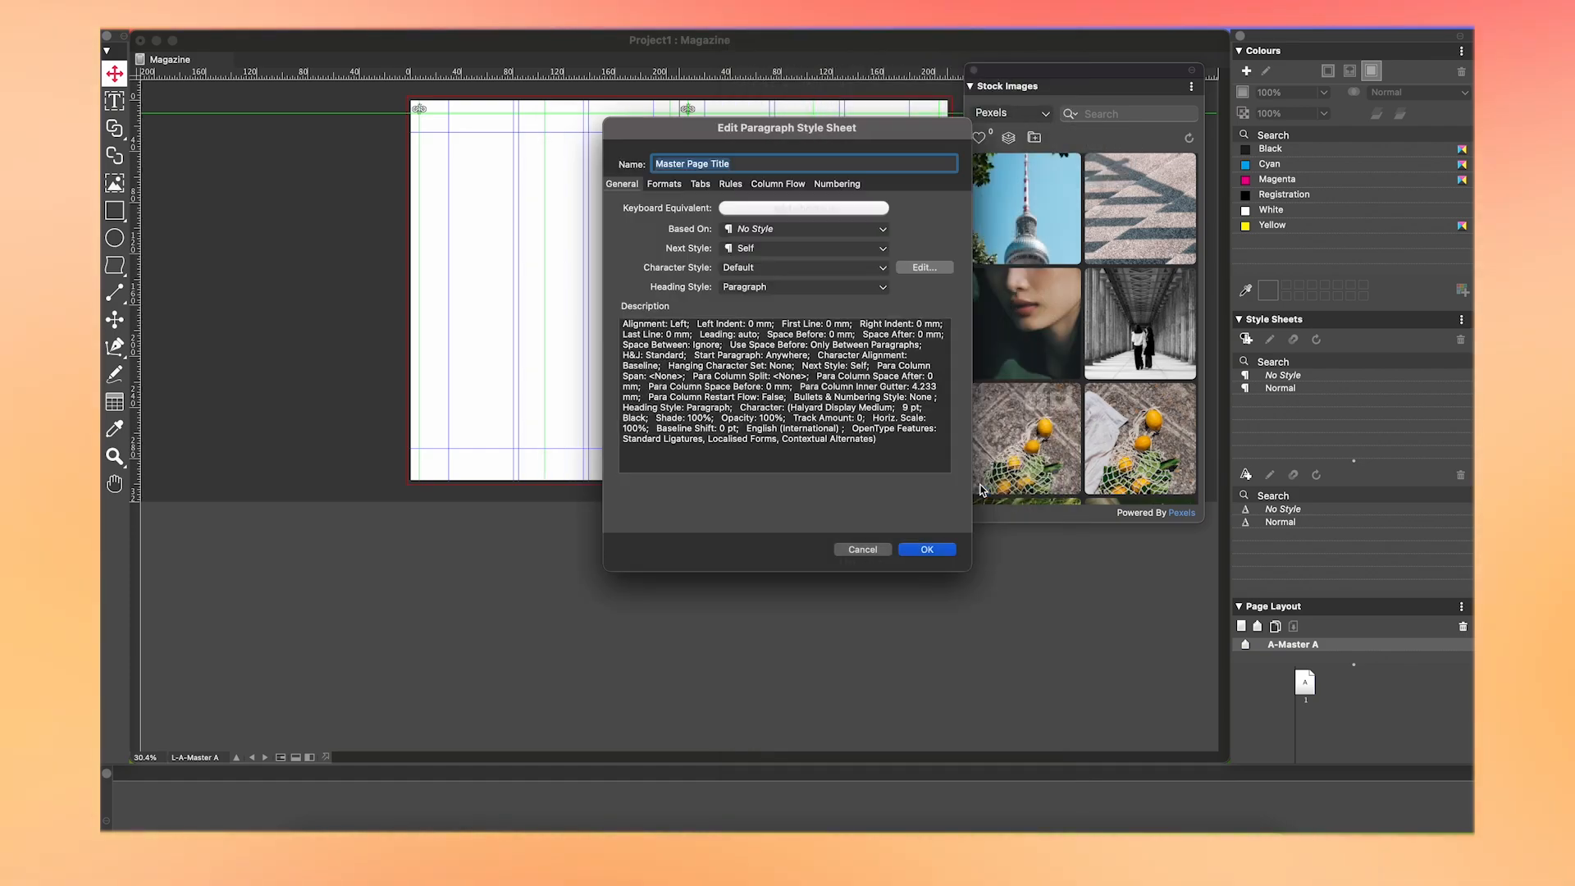
Step: Make Master Page Title centred with no hyphenation and confirm the style
click(665, 183)
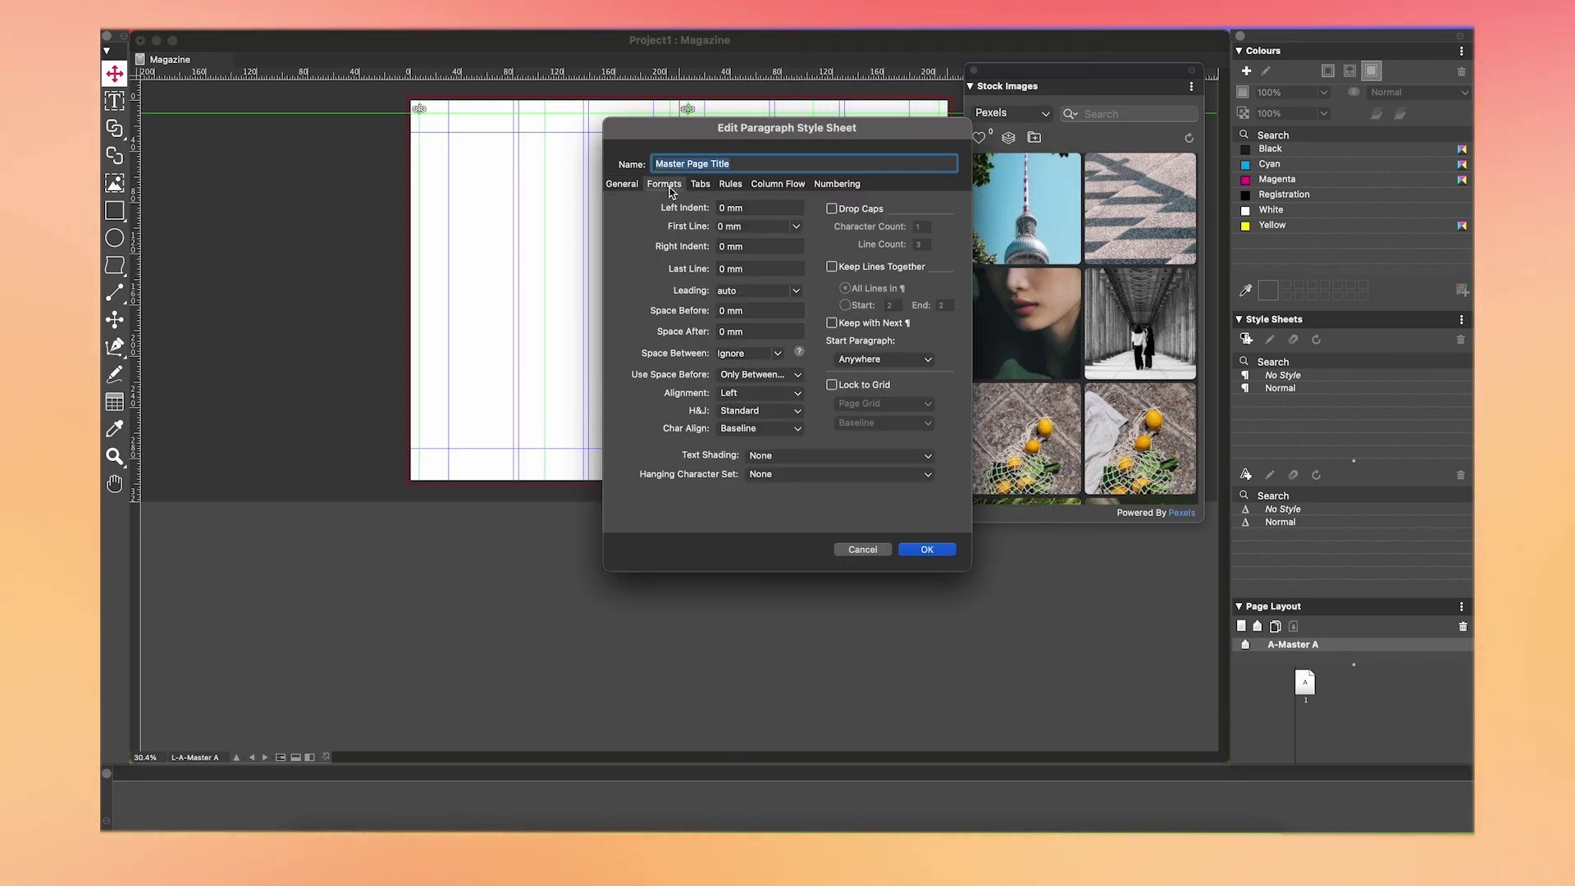
click(756, 397)
click(761, 409)
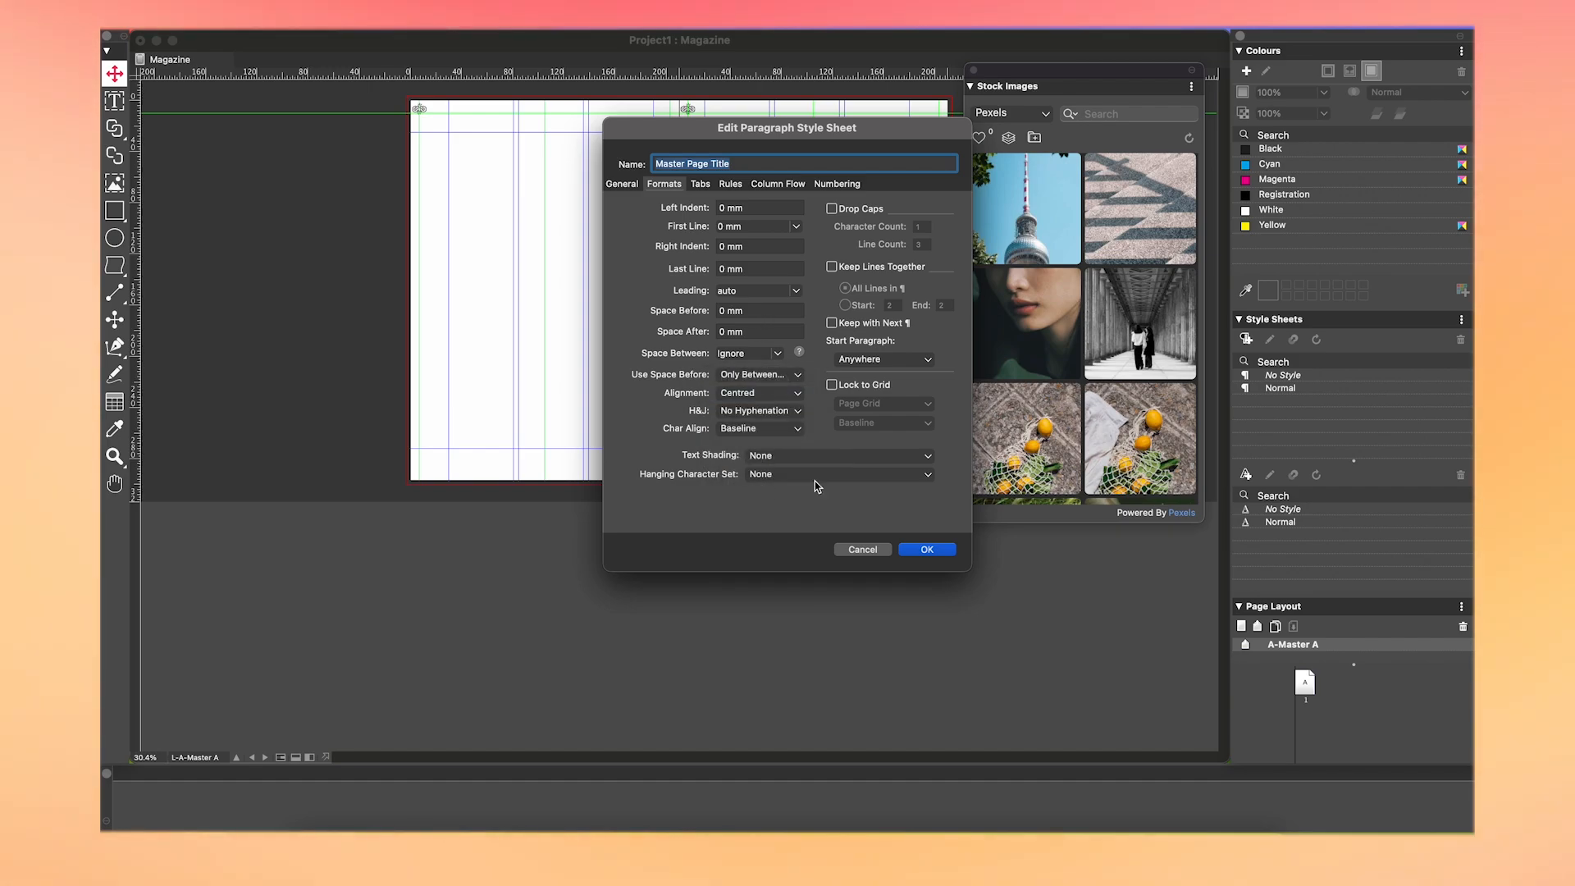
click(928, 550)
Step: Save the style sheets and add a centred RivaCorp header box in Master Page Title style
click(885, 411)
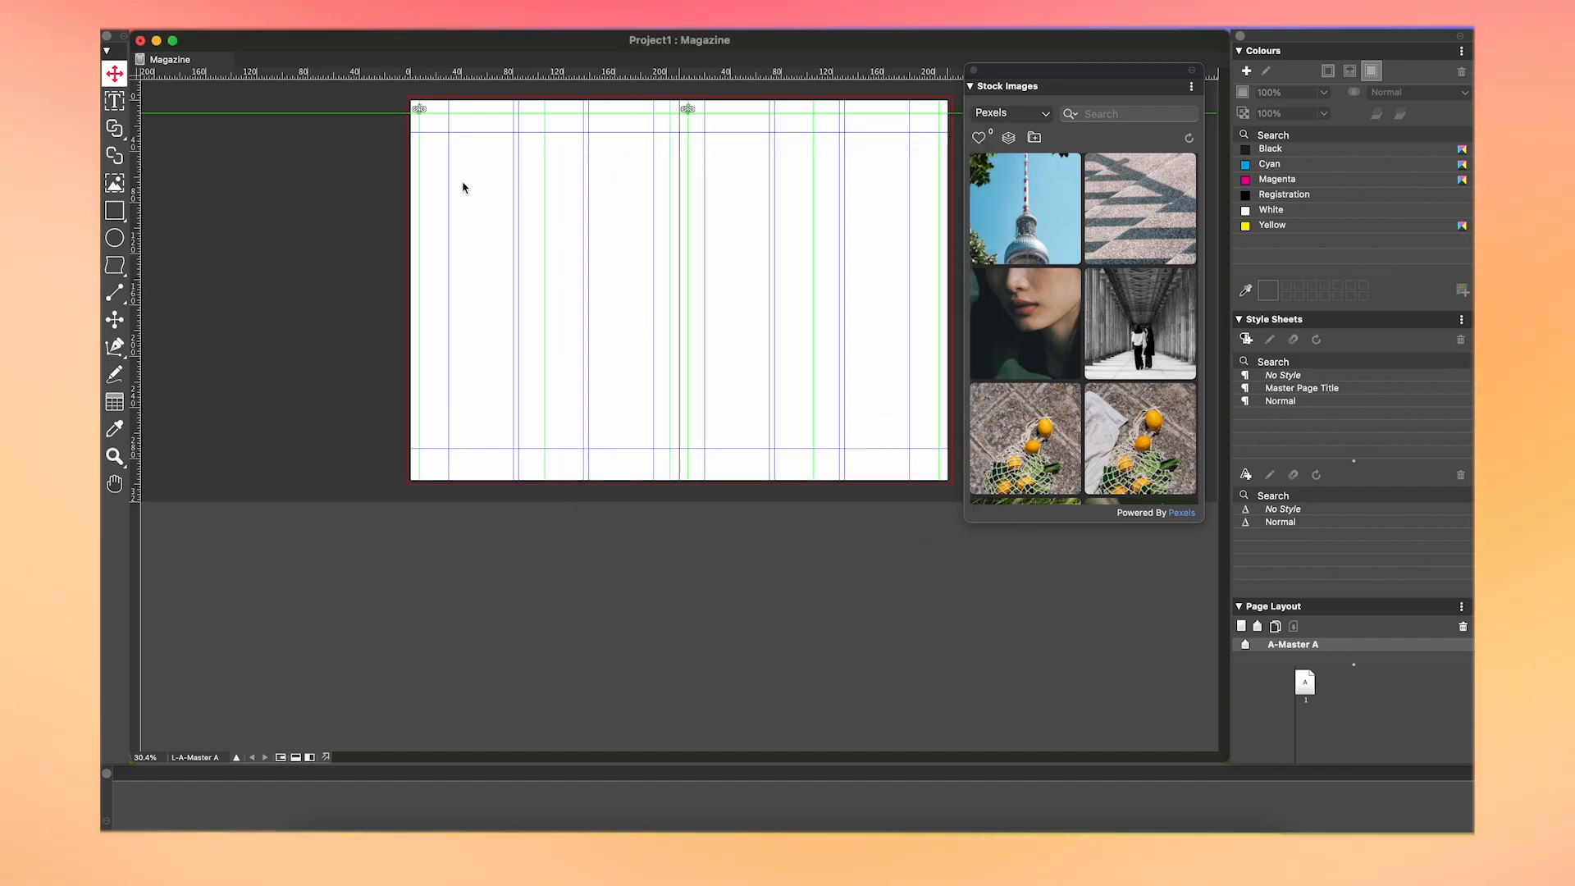
click(114, 100)
key(z)
click(792, 221)
click(115, 103)
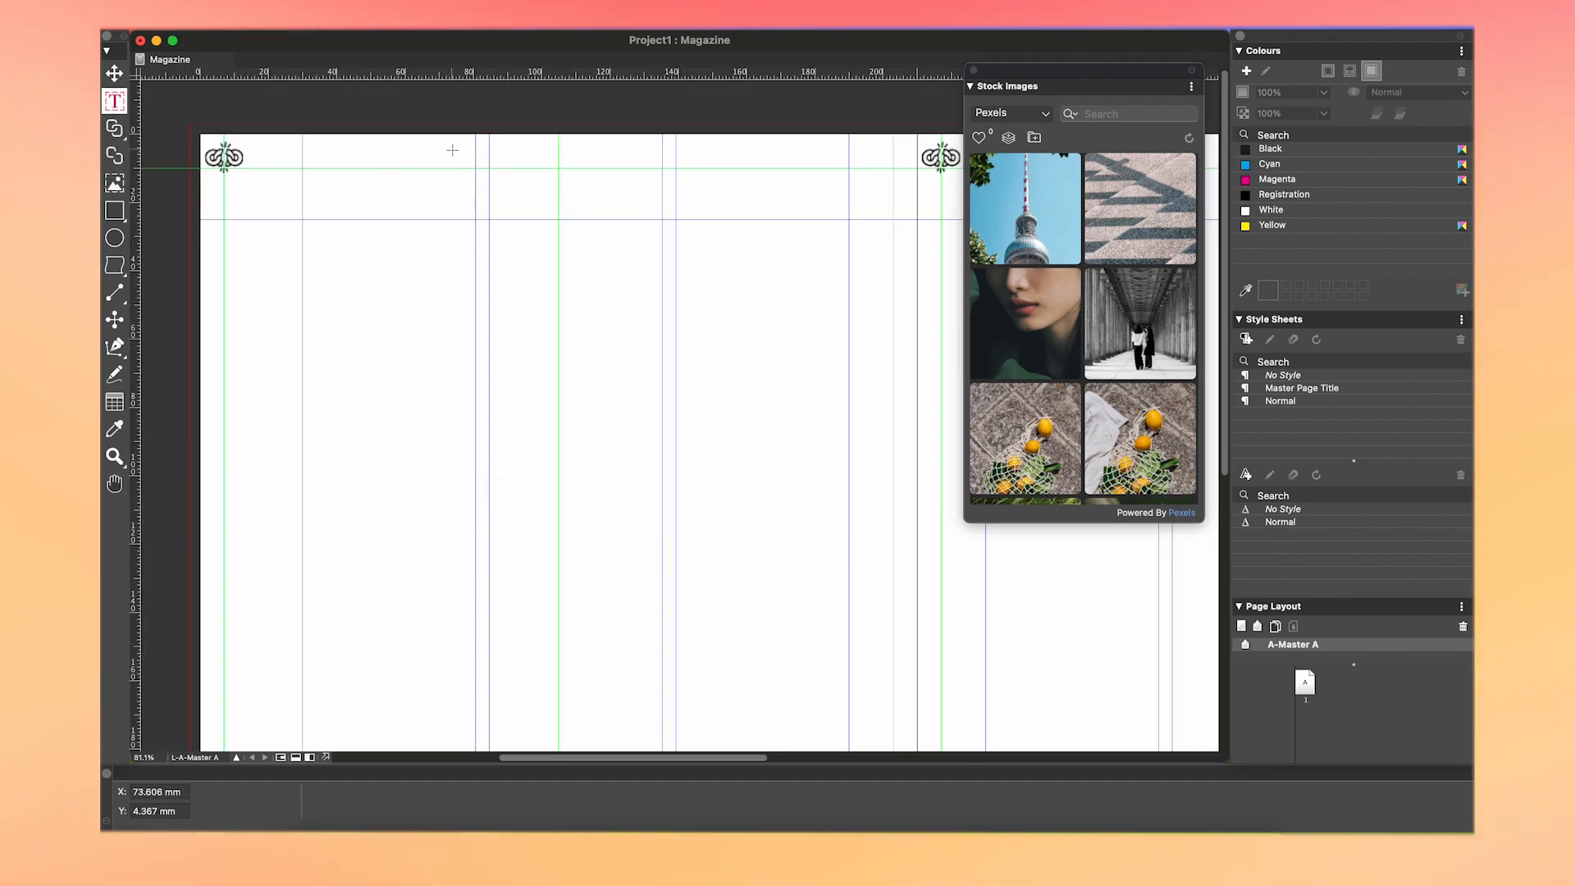
drag(450, 149, 675, 165)
text(RivaCorp)
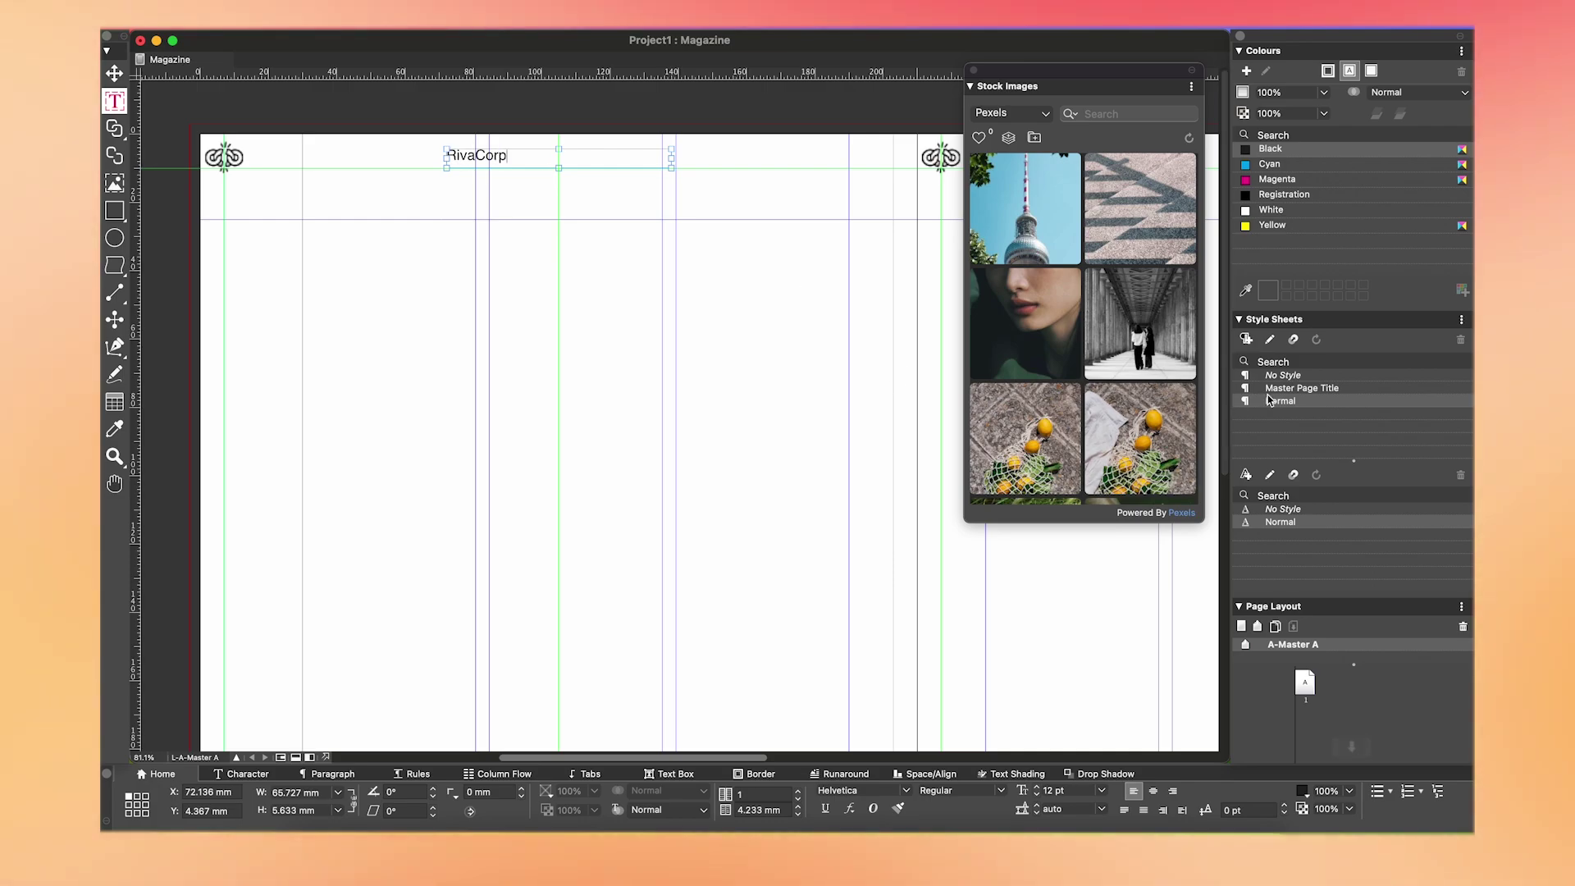
click(1300, 388)
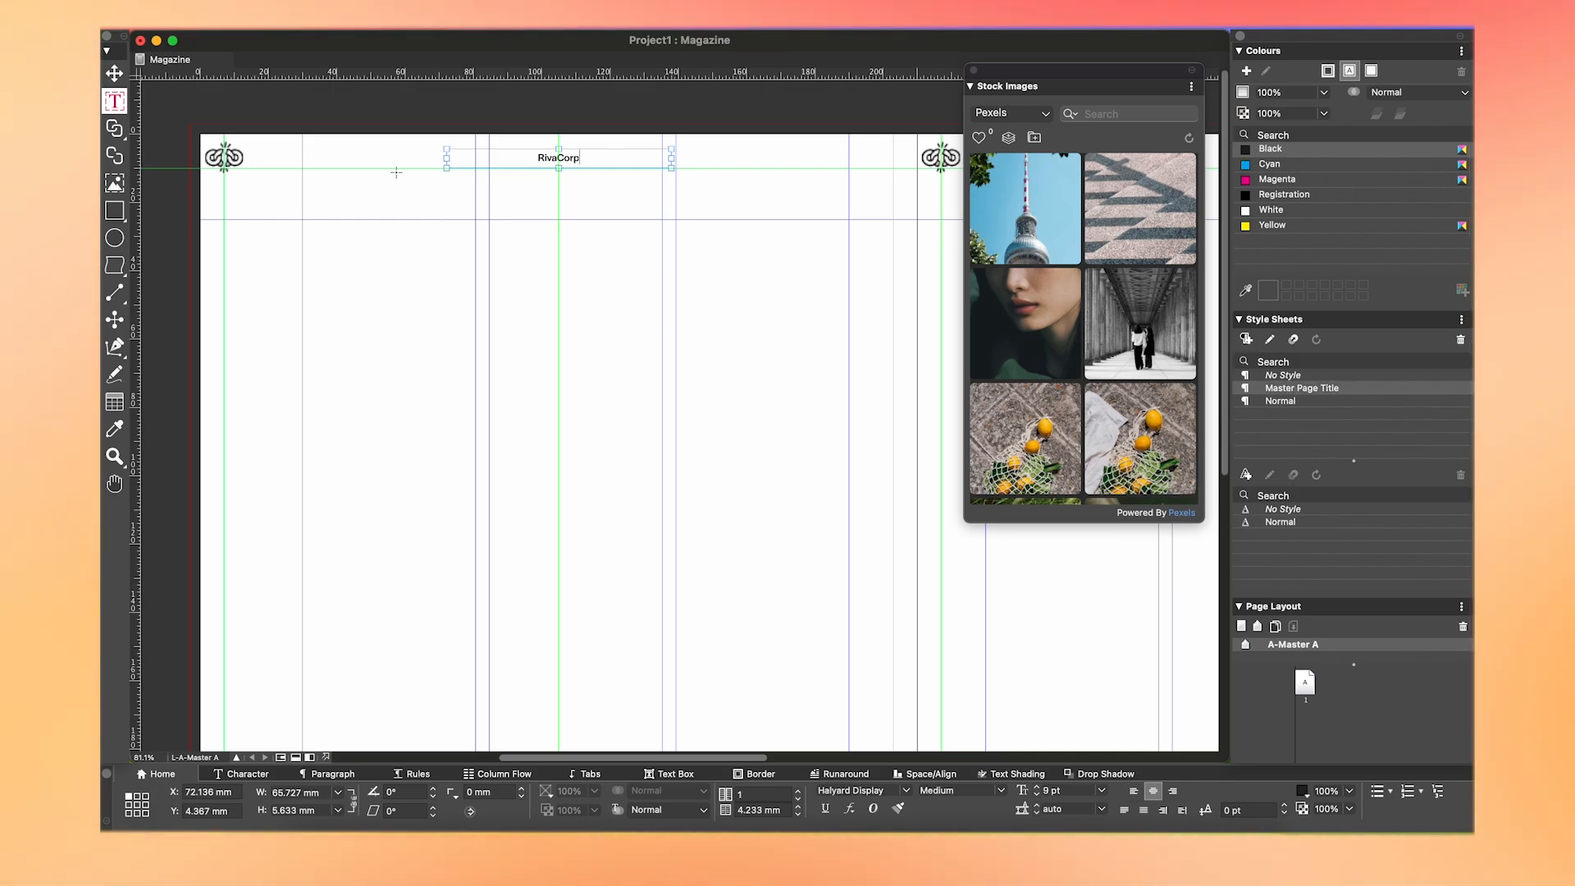
Step: Add a small page-number box with Current Page Number near the top-left margin
mouse_move(301, 153)
mouse_down()
mouse_move(335, 165)
mouse_move(341, 149)
mouse_up()
click(320, 158)
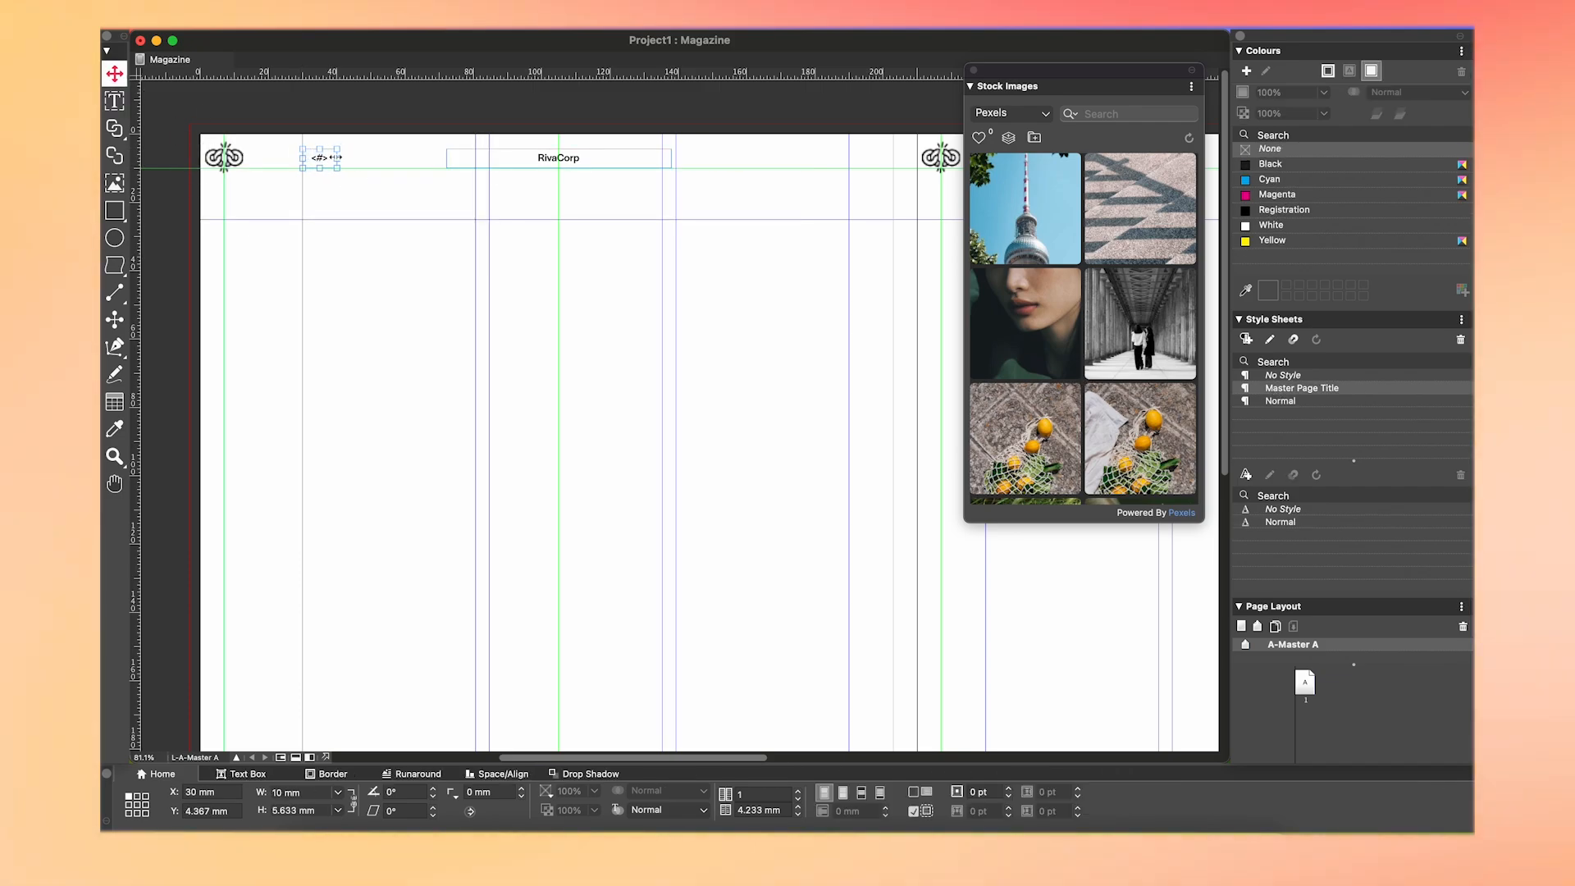
drag(322, 158, 292, 165)
scroll(351, 265, right, 1)
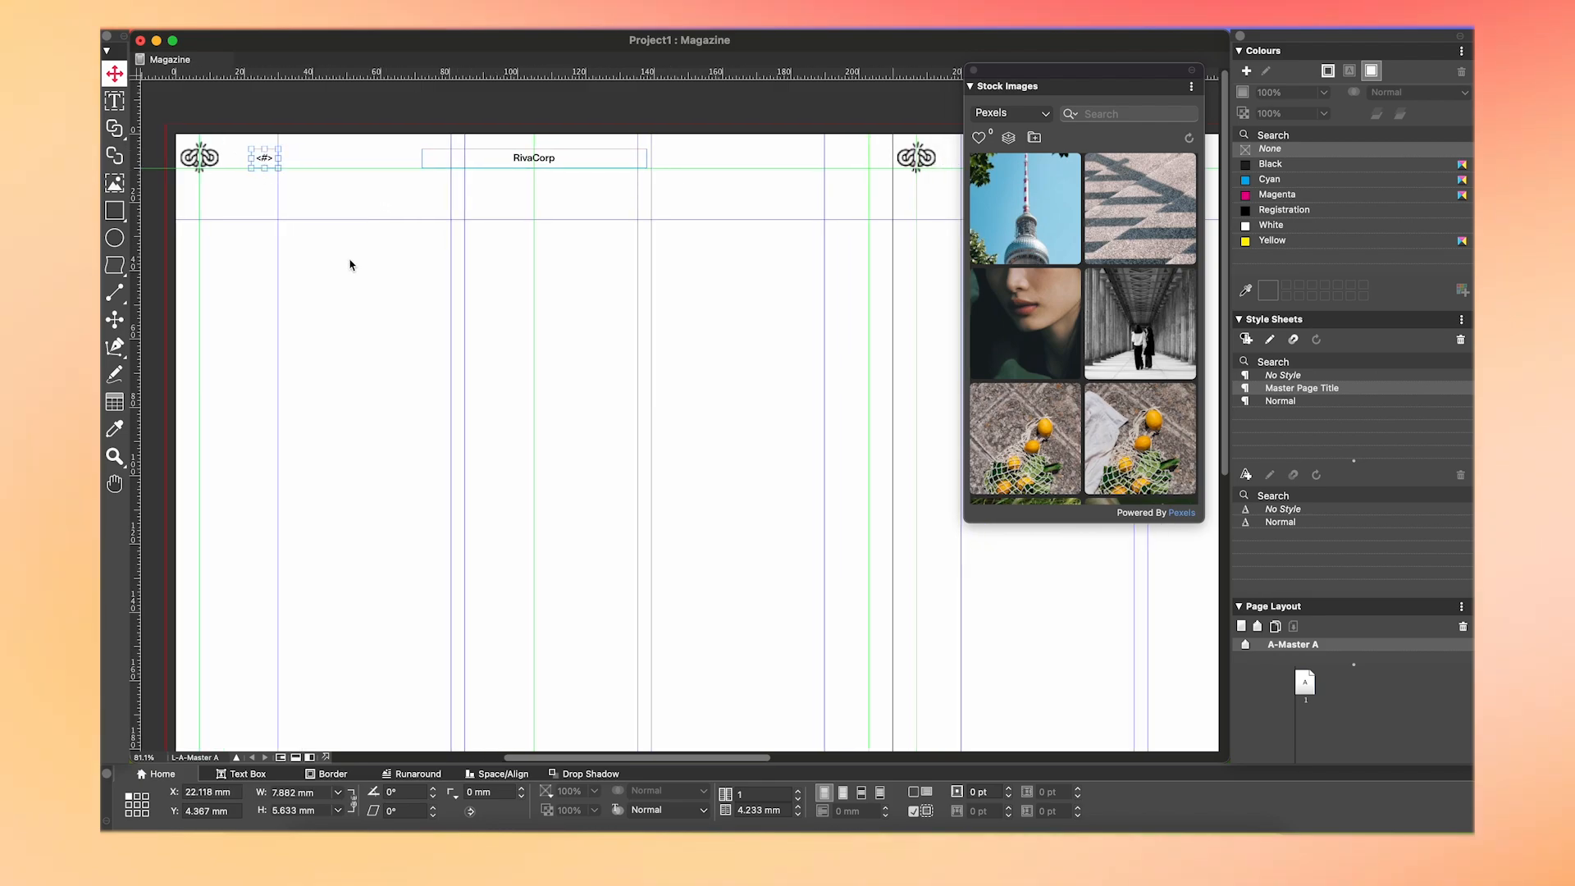
scroll(265, 163, right, 3)
scroll(517, 308, left, 2)
scroll(775, 344, right, 2)
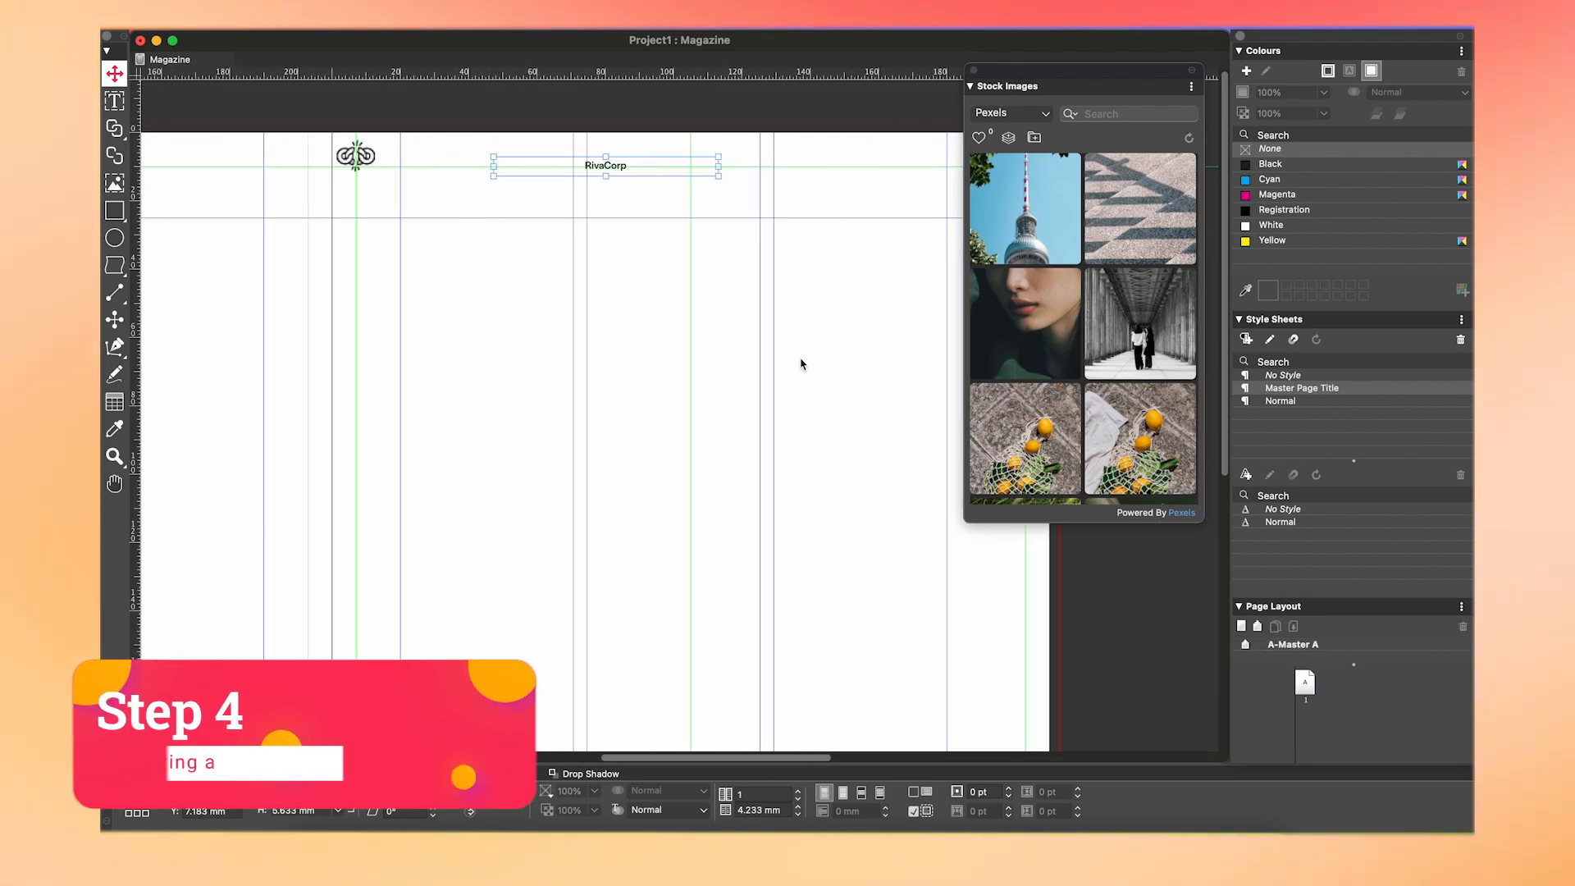
Step: Define the Description Text colour as C62 M56 Y55 K20
drag(689, 158, 748, 161)
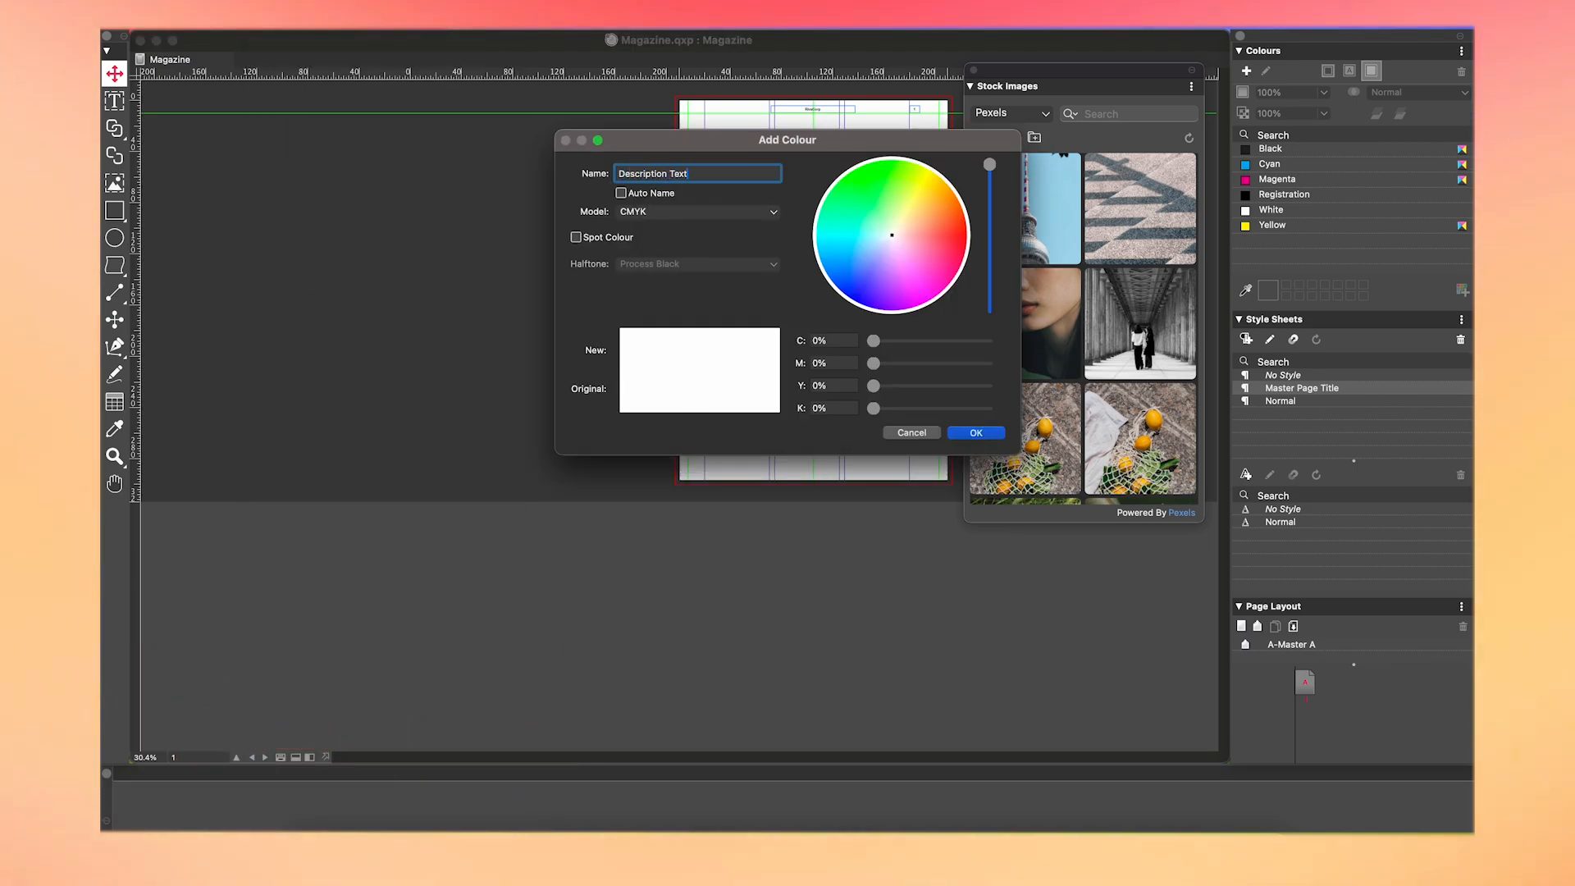
key(Tab)
text(62)
key(Tab)
text(56)
key(Tab)
text(55)
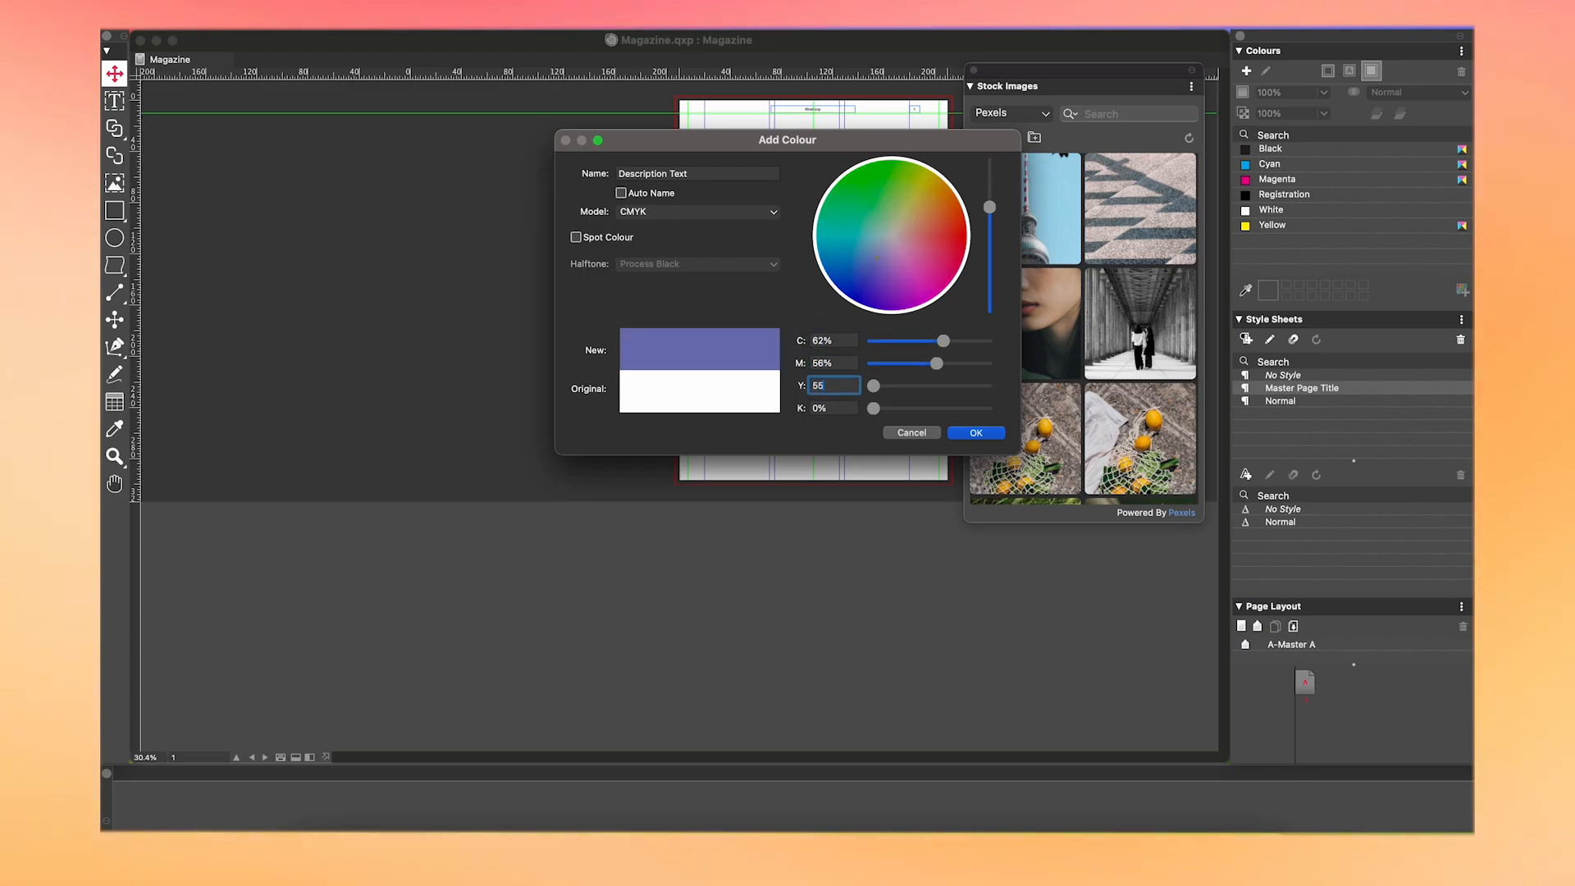
key(Tab)
text(20)
click(994, 438)
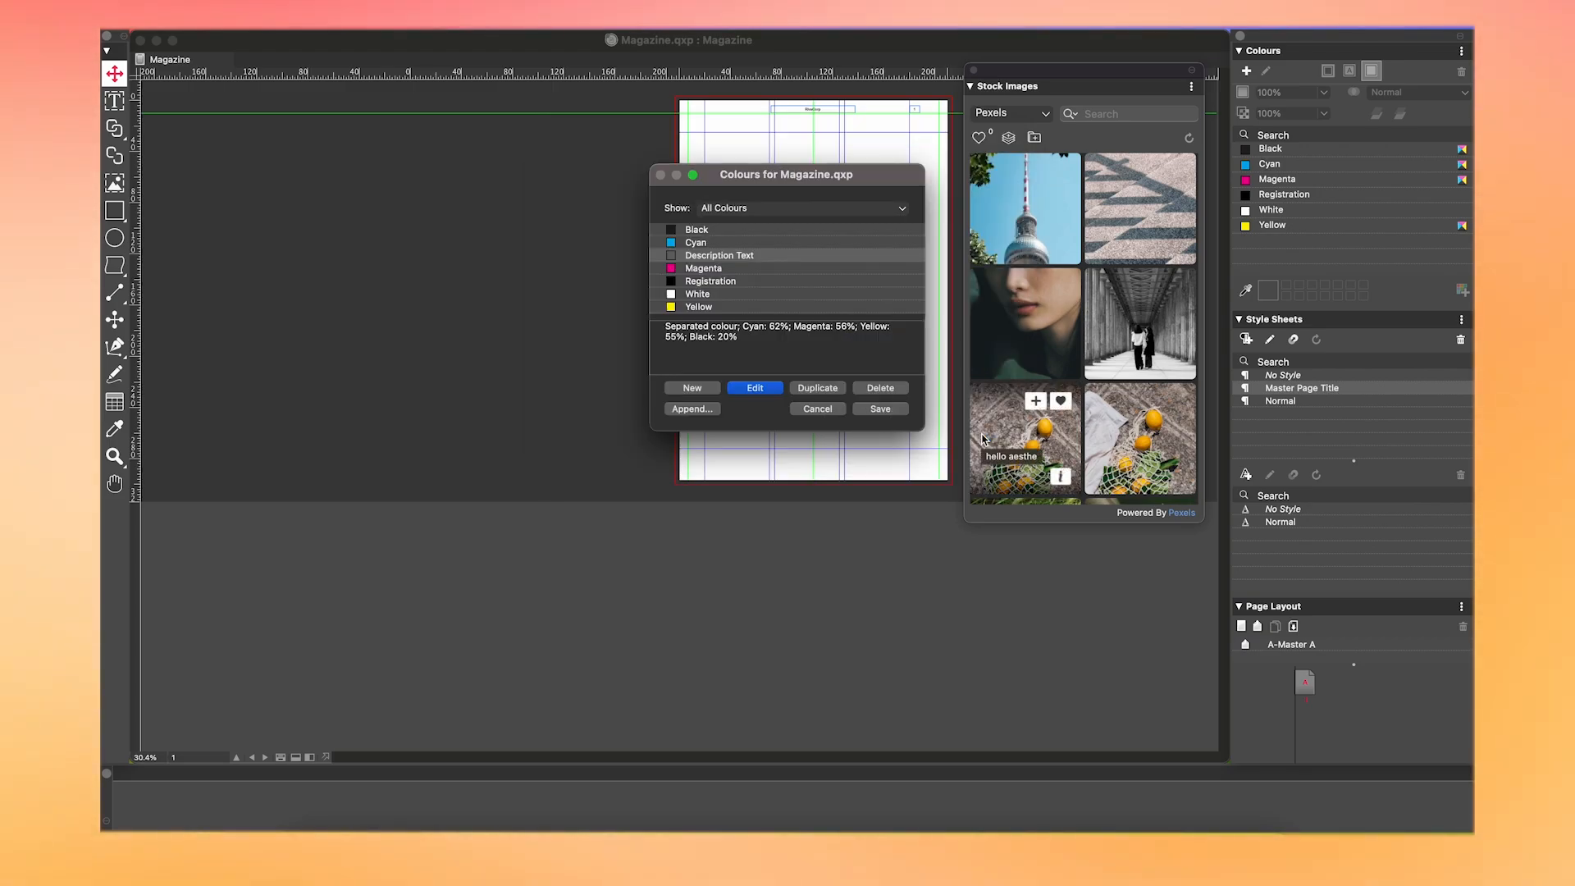
Step: Define the Riva_Color colour as C100 M40 Y60 K15
click(692, 387)
text(Riva_Color)
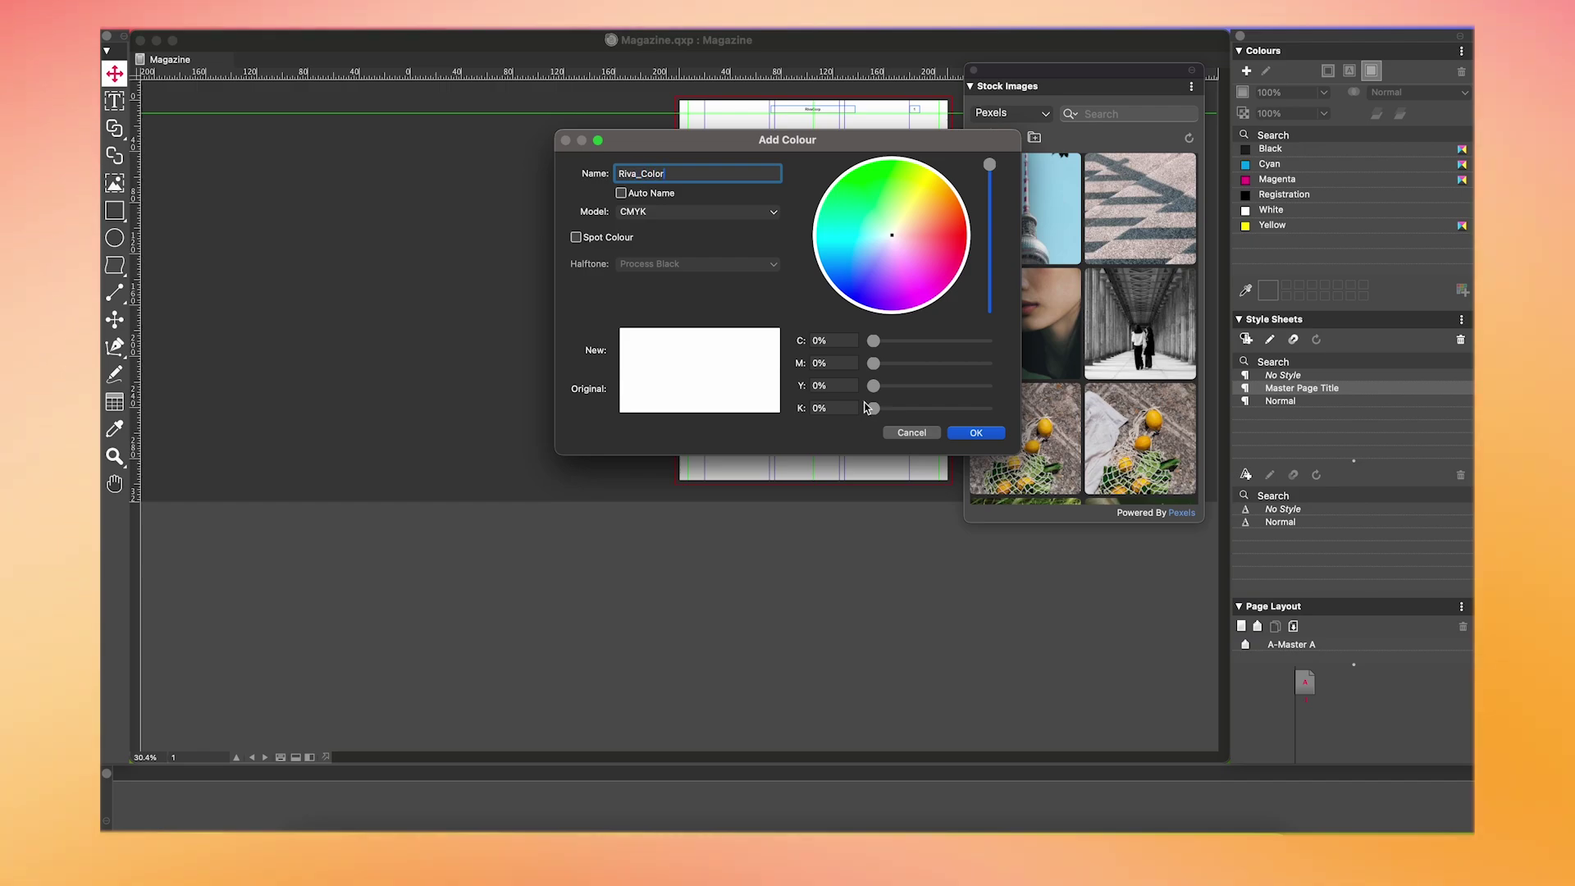
key(Tab)
text(100)
key(Tab)
text(40)
key(Tab)
key(Tab)
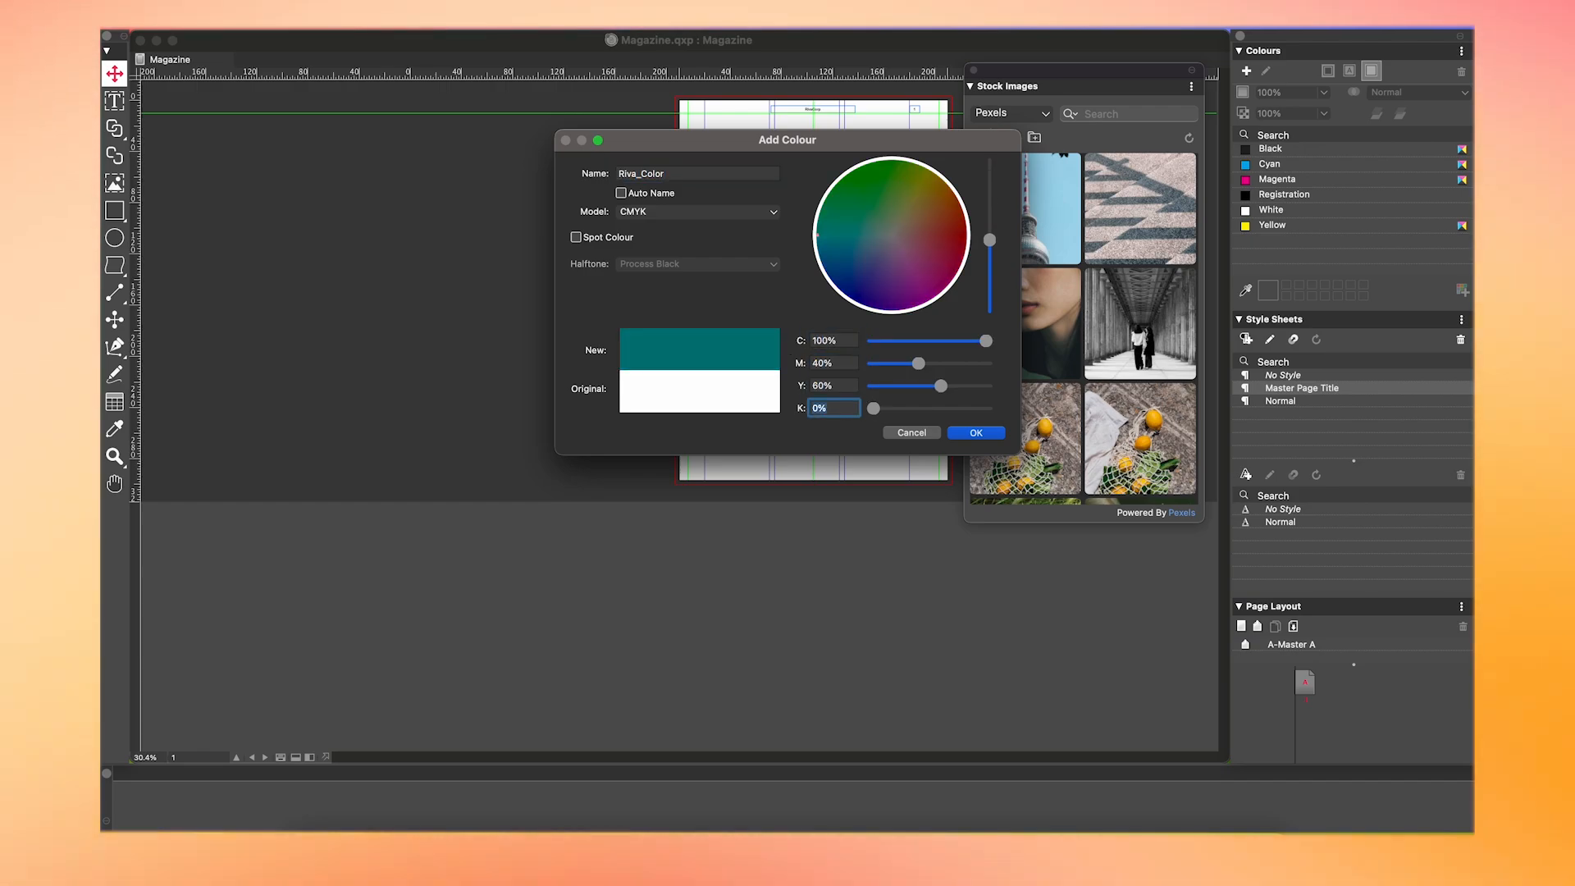
click(978, 433)
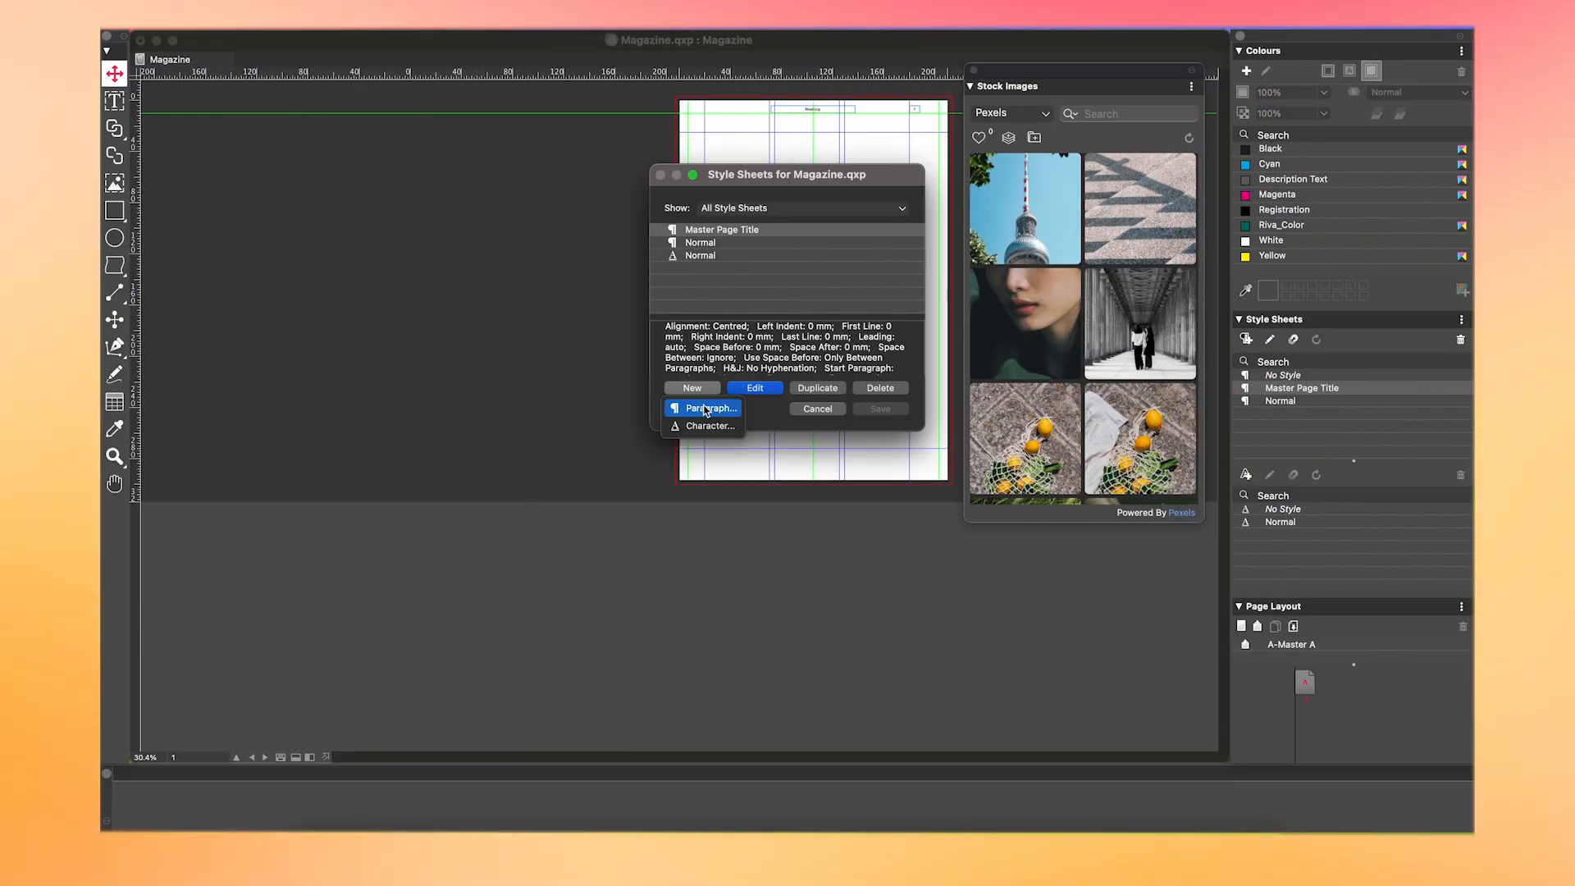
text(BodyText)
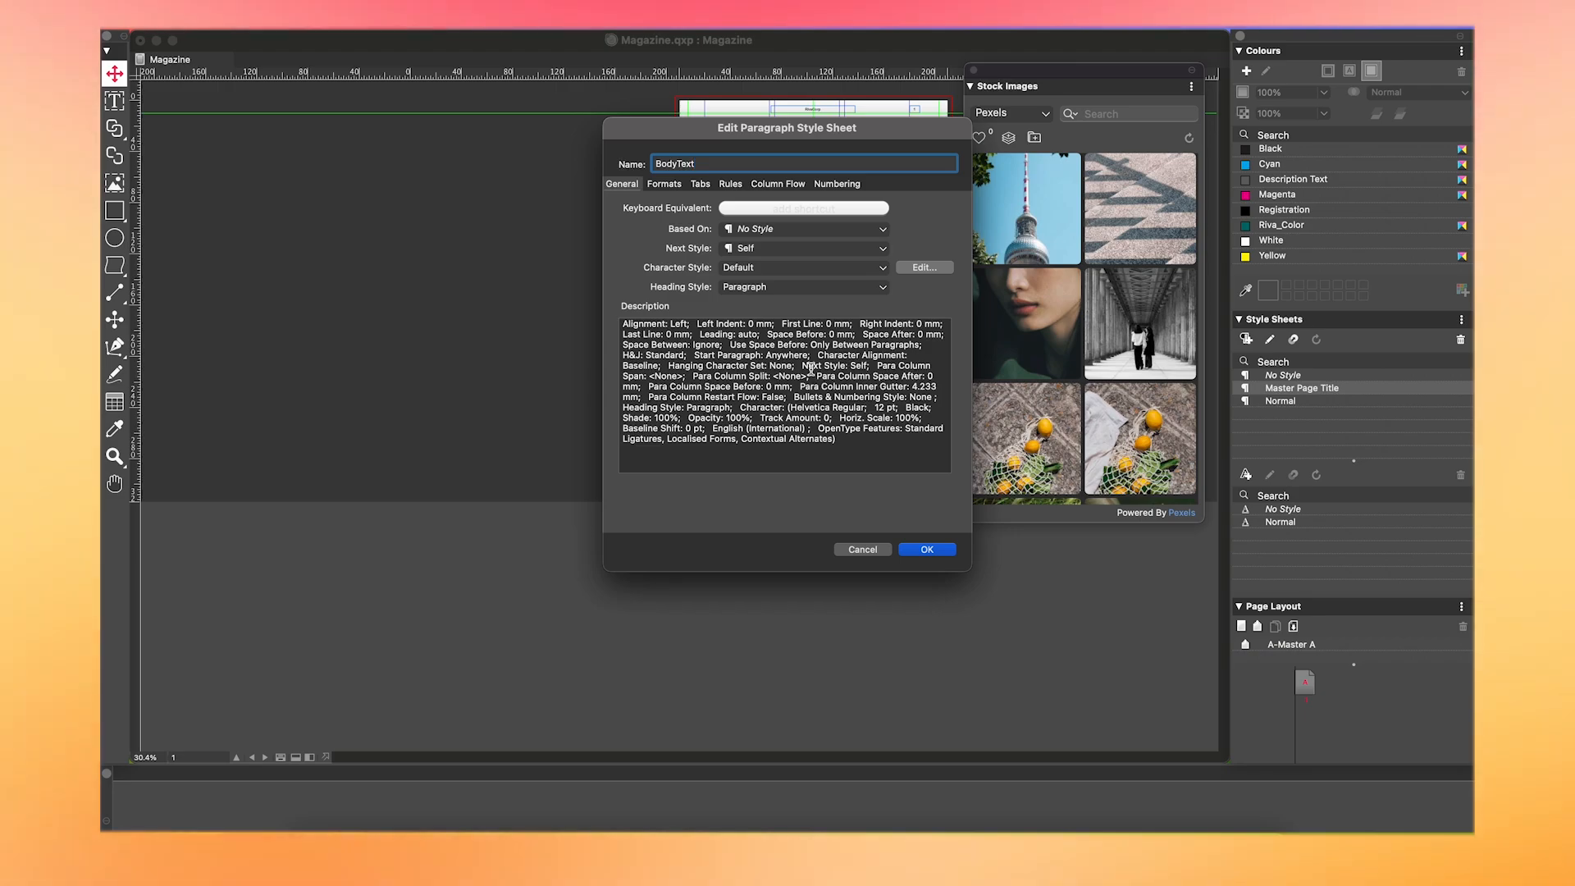
Step: Set the BodyText style's character attributes to Thonburi Light 9.5 pt
click(924, 268)
text(Thon)
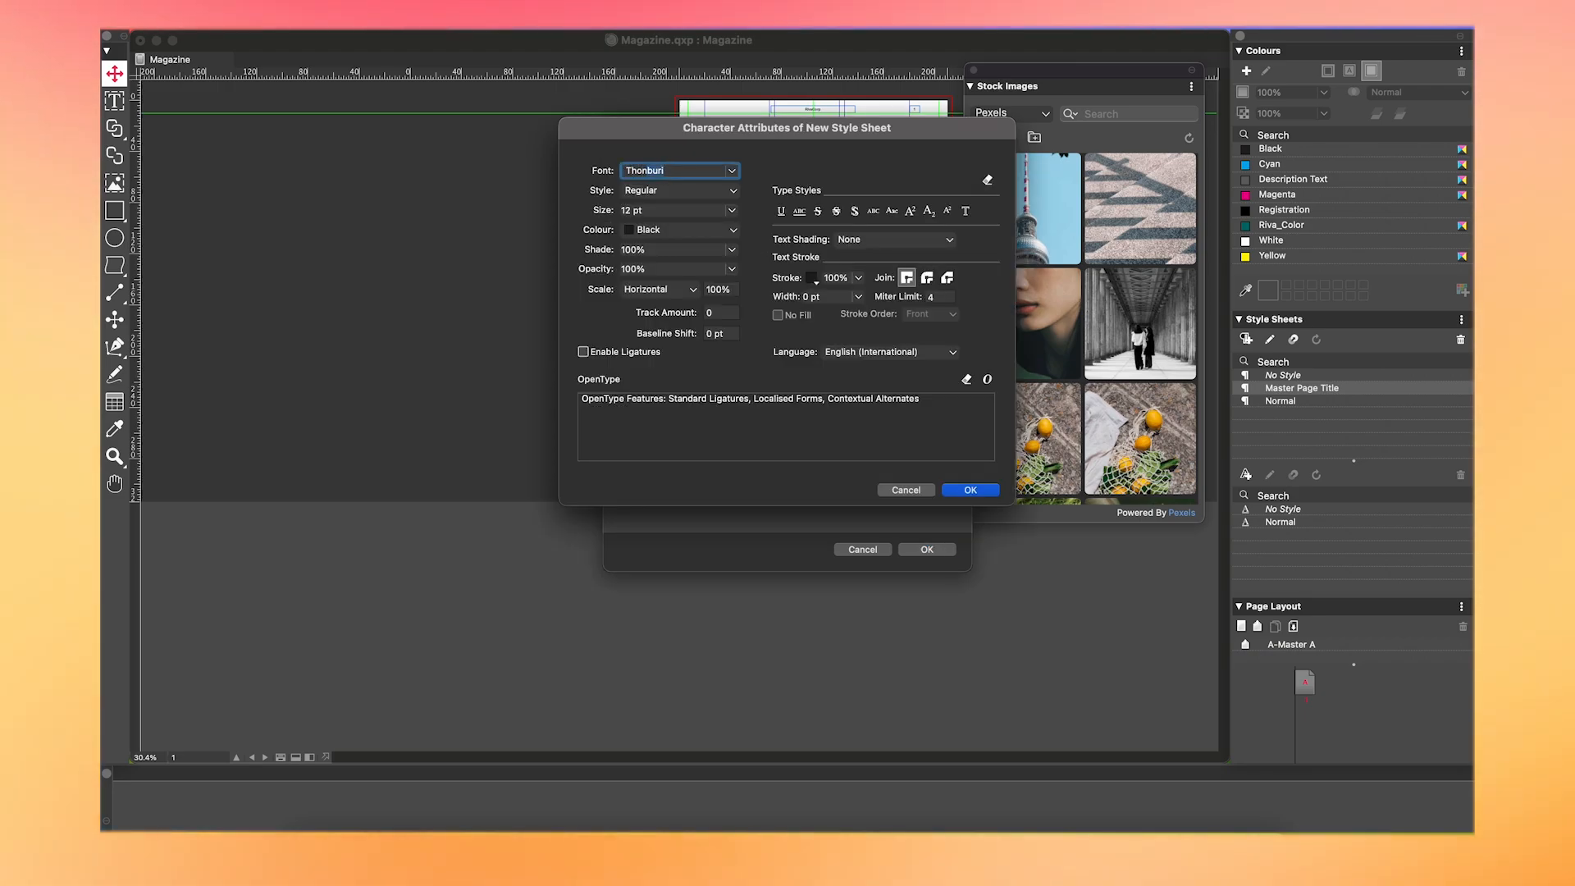
key(Tab)
key(Down)
key(Tab)
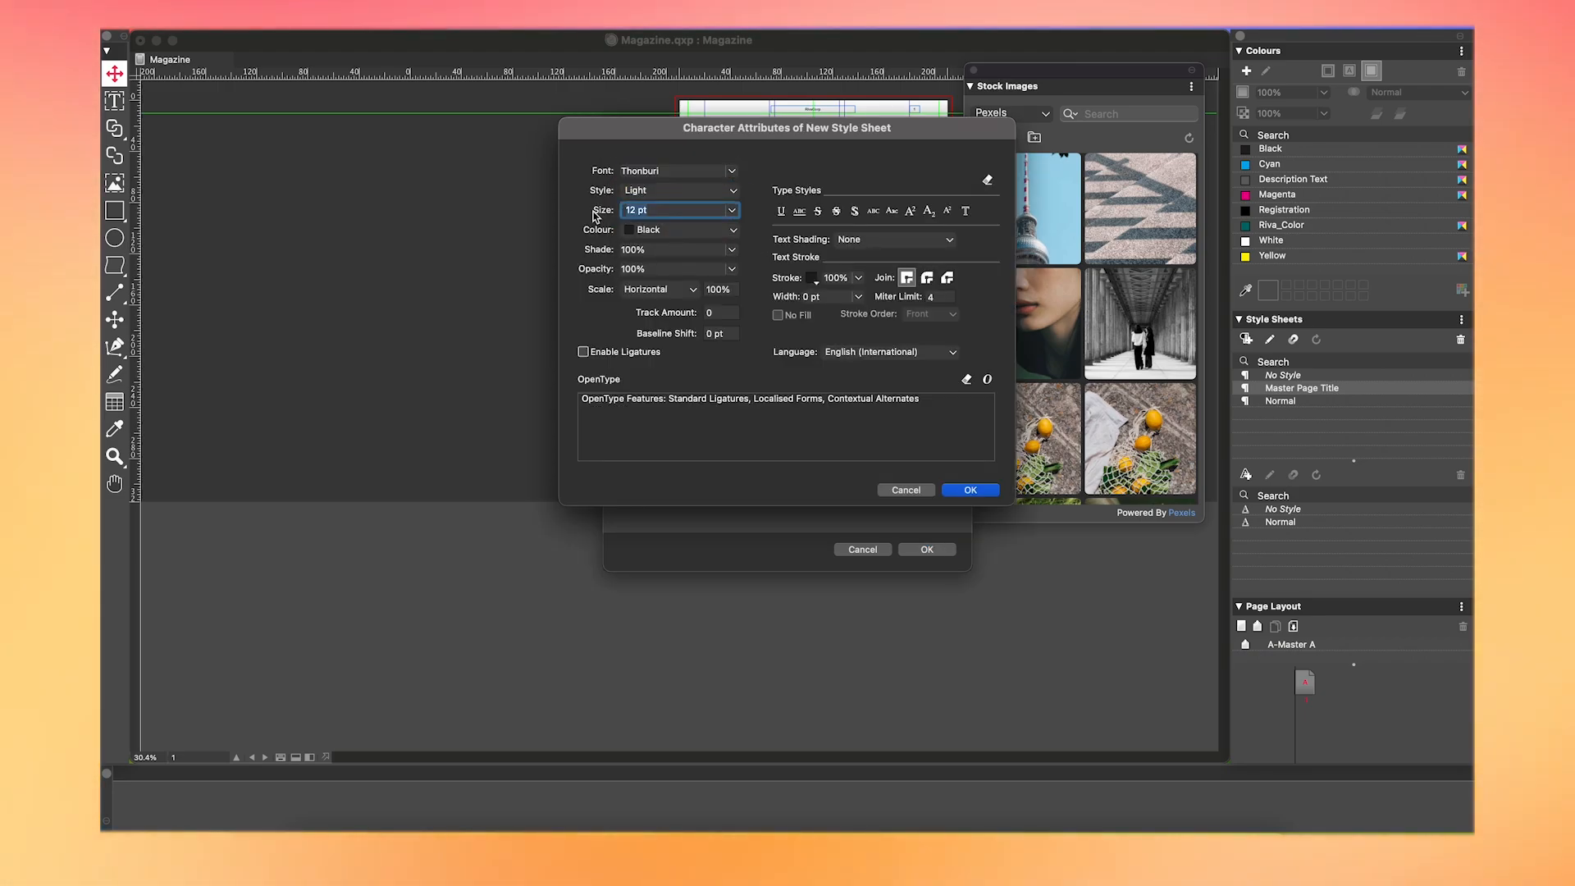
text(9.5)
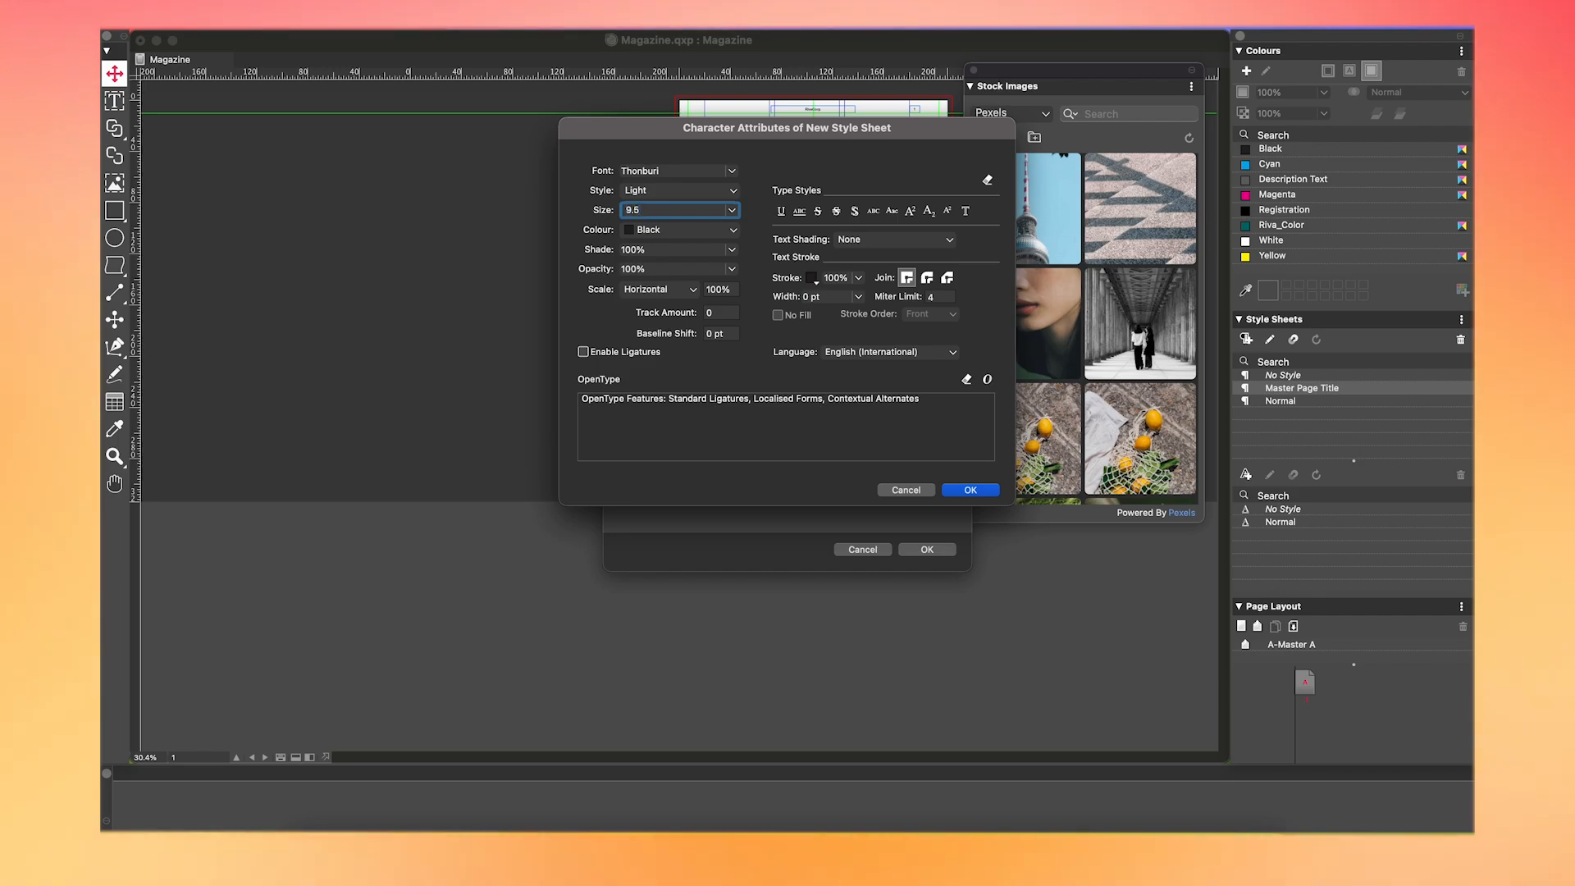
click(970, 490)
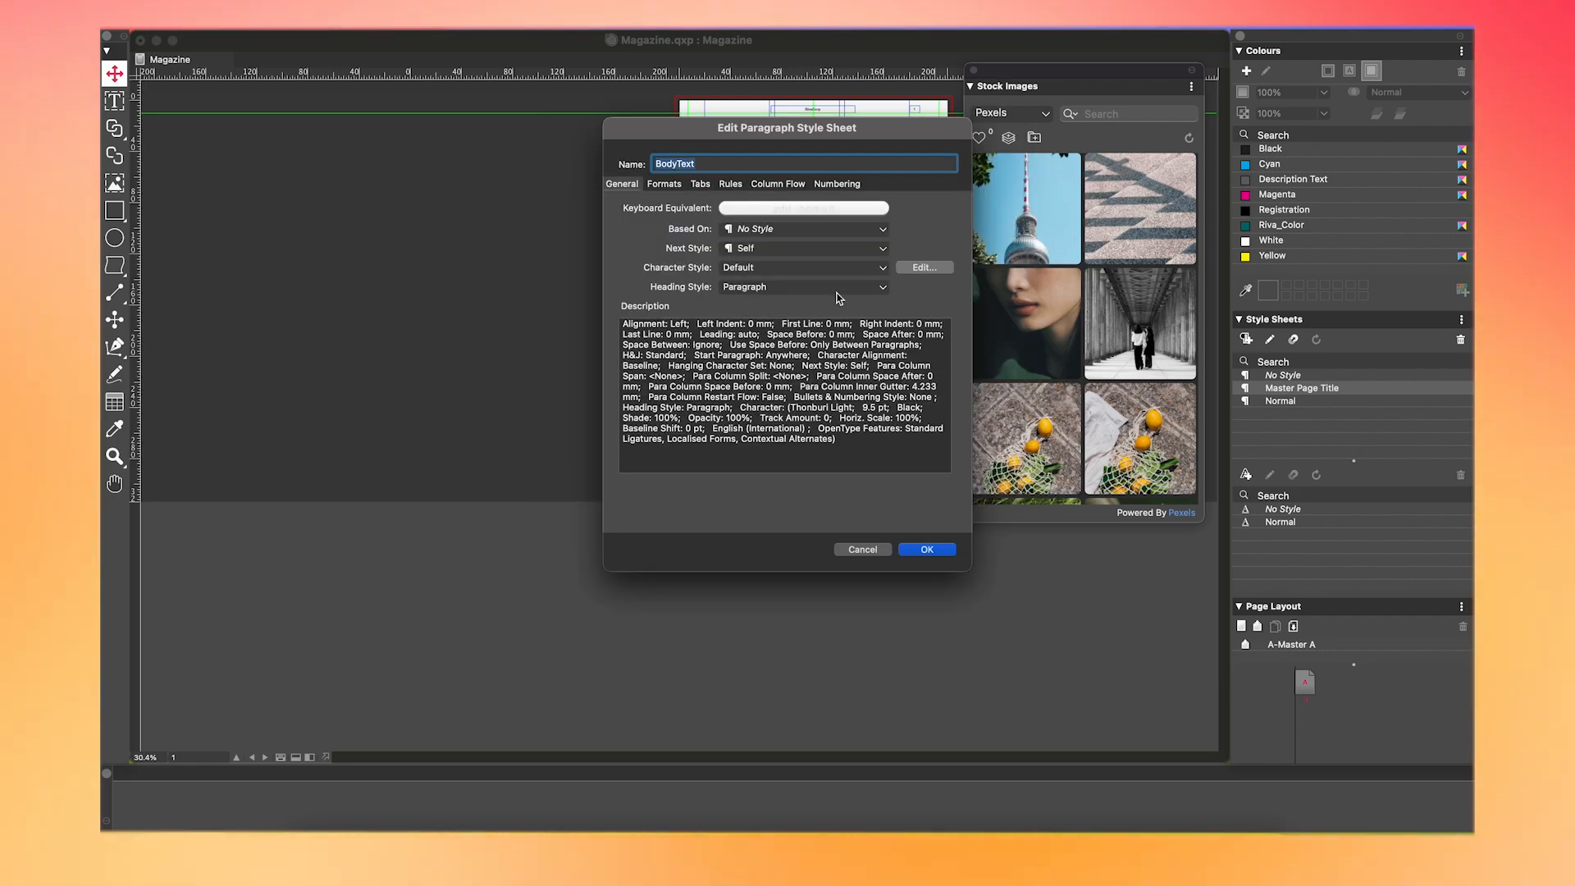
Step: Give BodyText an 8 mm first-line indent, 14 pt leading and no hyphenation, then confirm it
click(664, 184)
text(8)
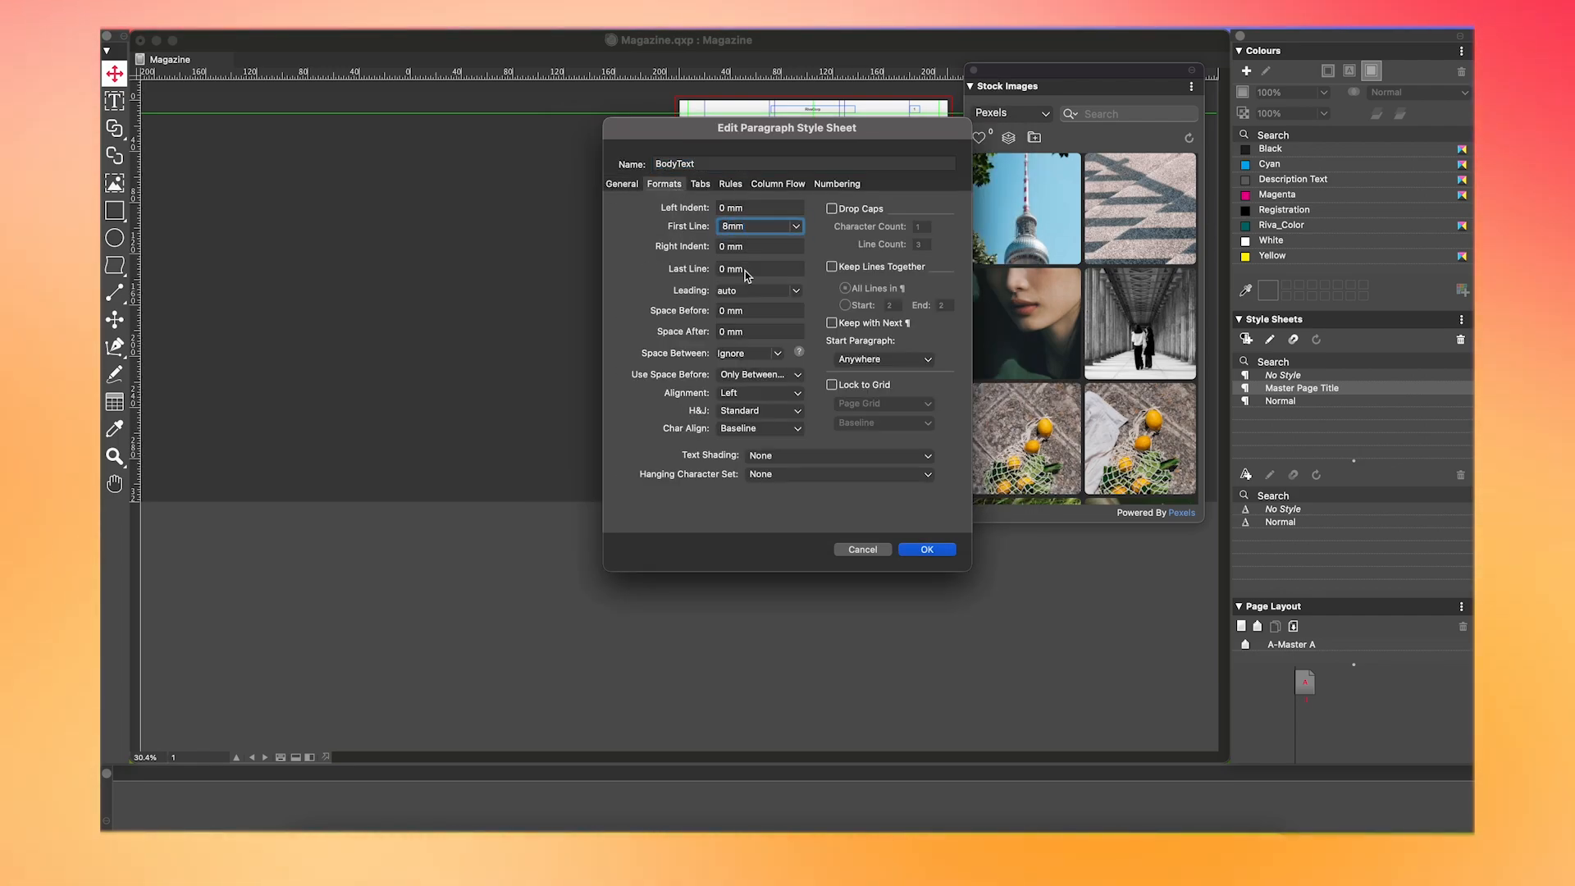
click(747, 289)
text(14)
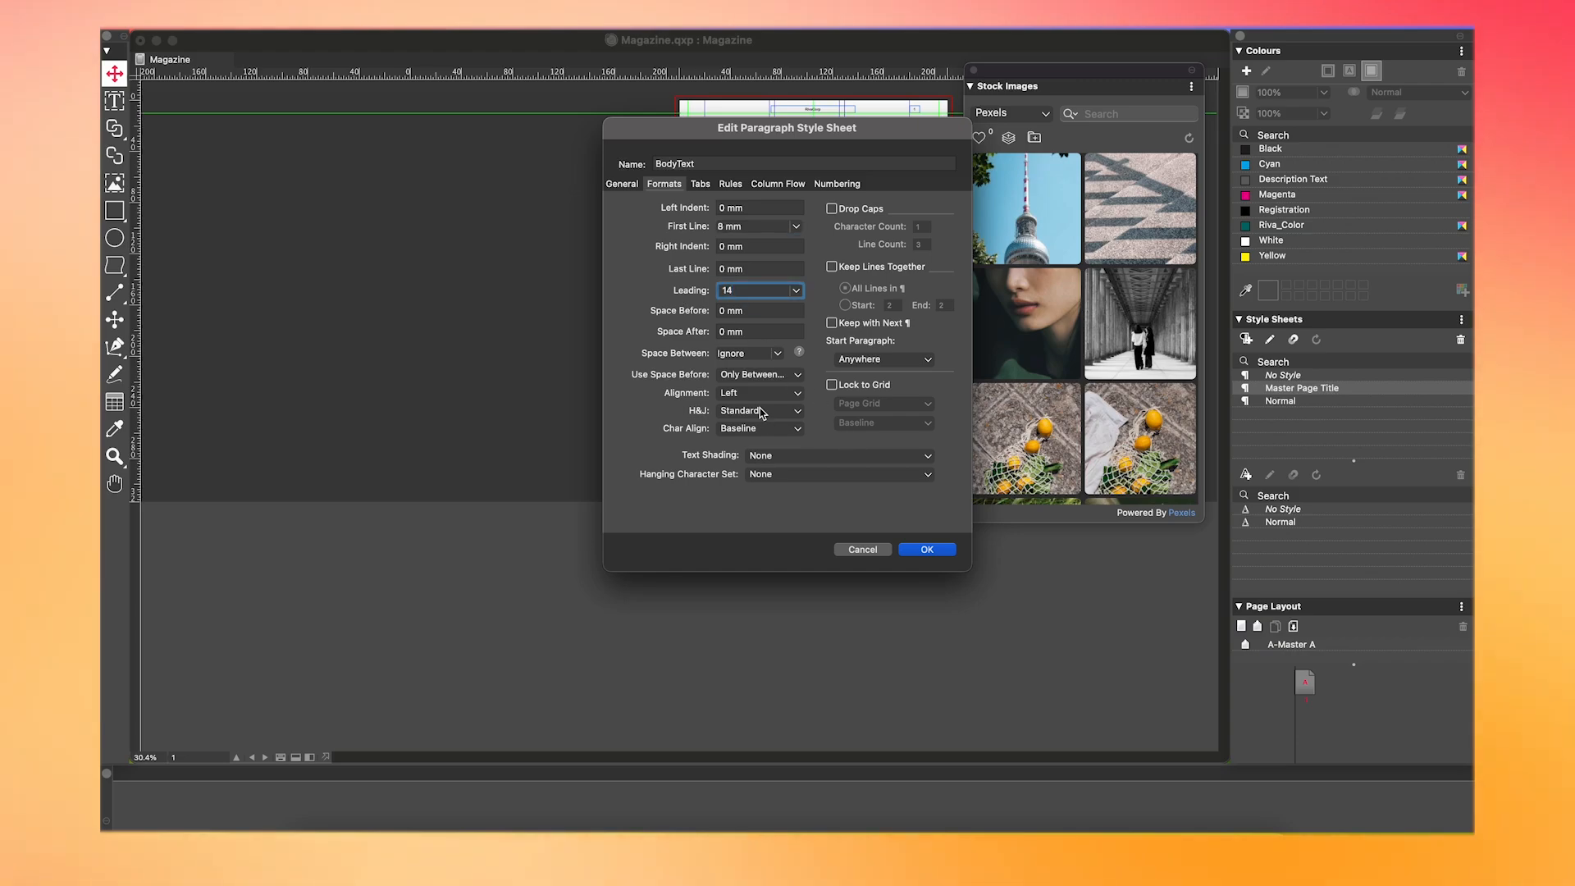
click(761, 411)
click(761, 433)
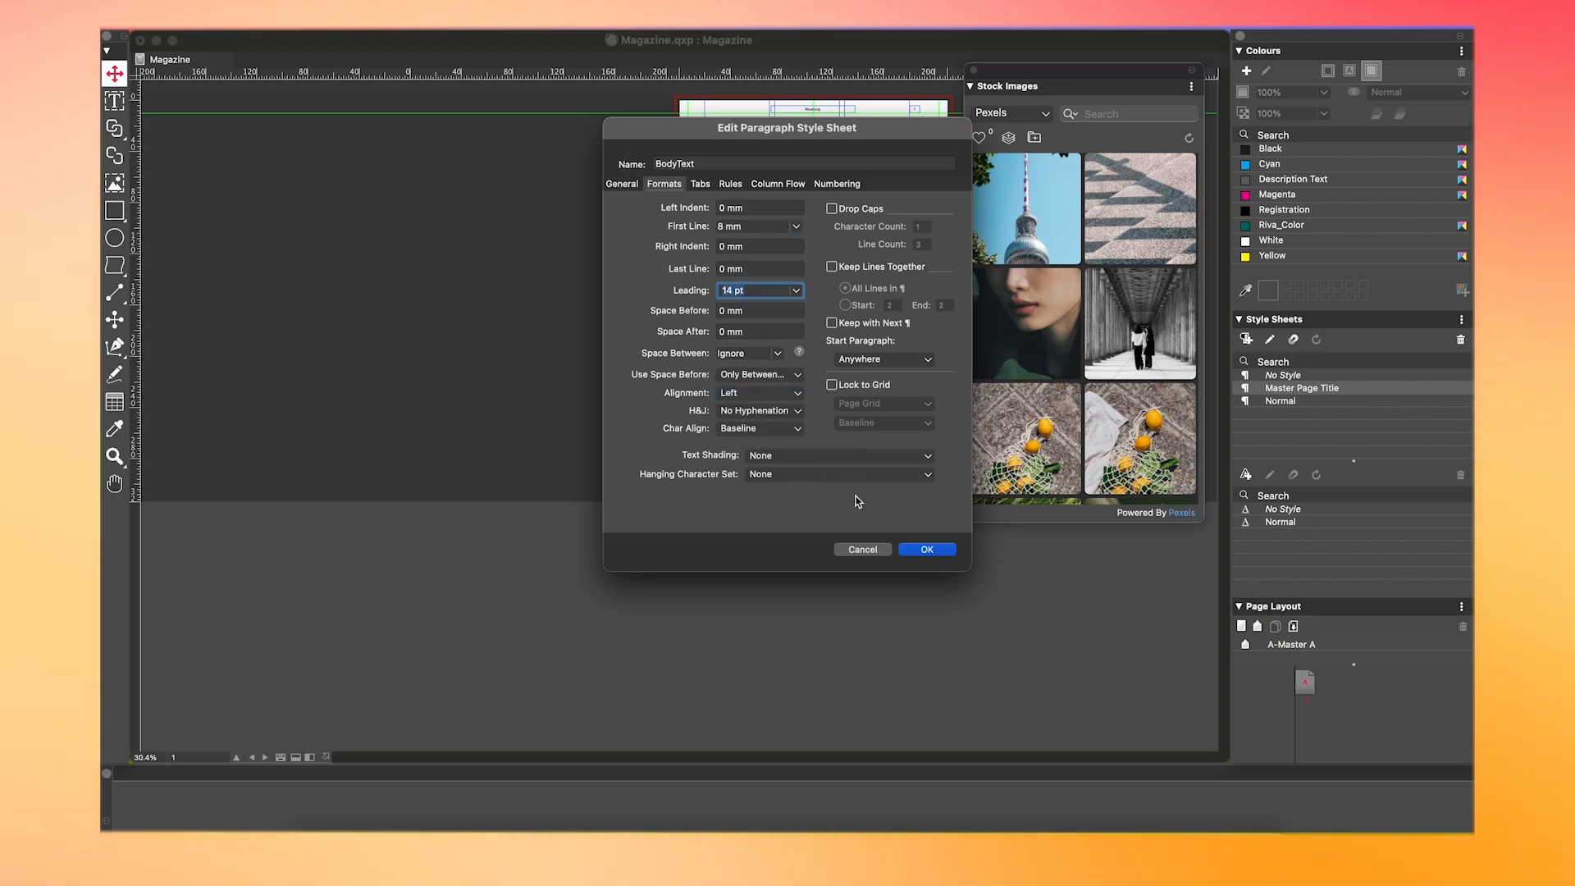
key(Return)
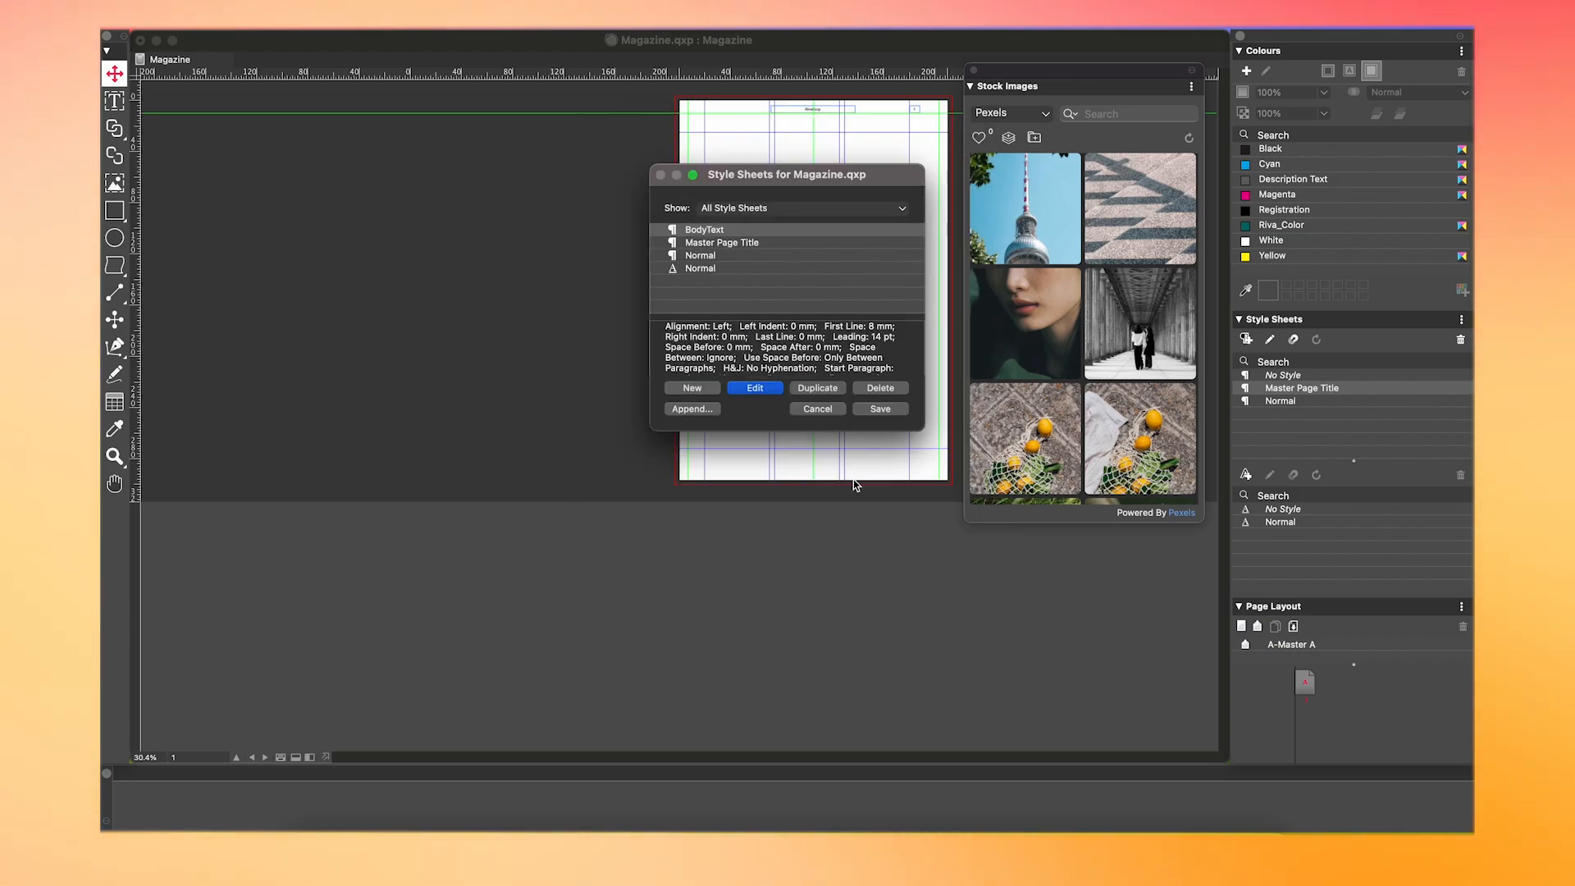
Step: Create a paragraph style in Helvetica Neue Light with no hyphenation
click(692, 388)
click(714, 439)
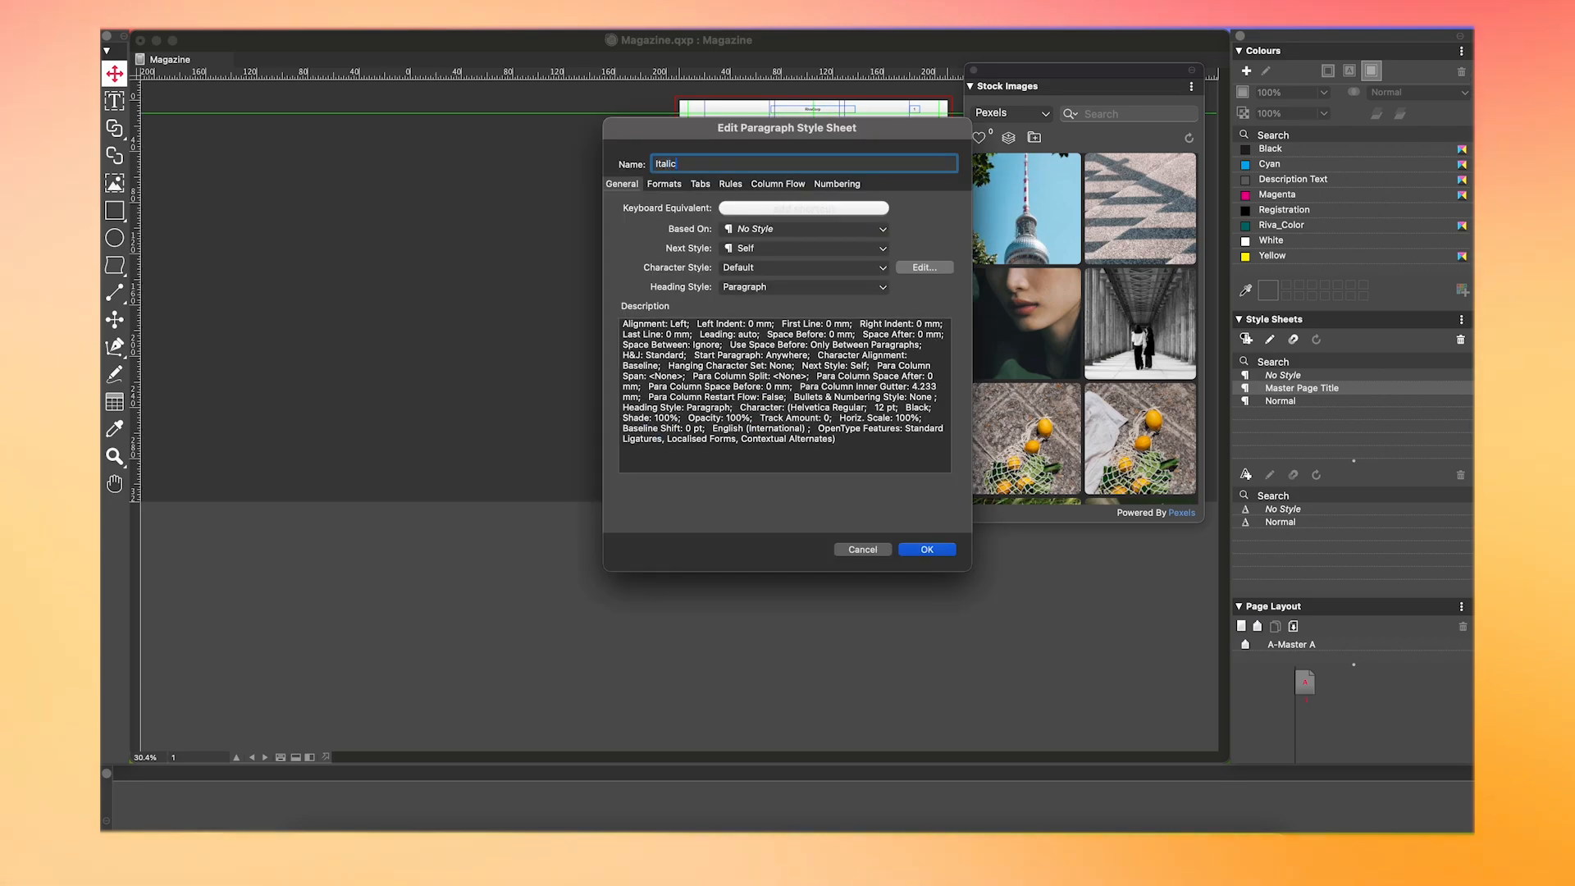
click(924, 268)
click(675, 170)
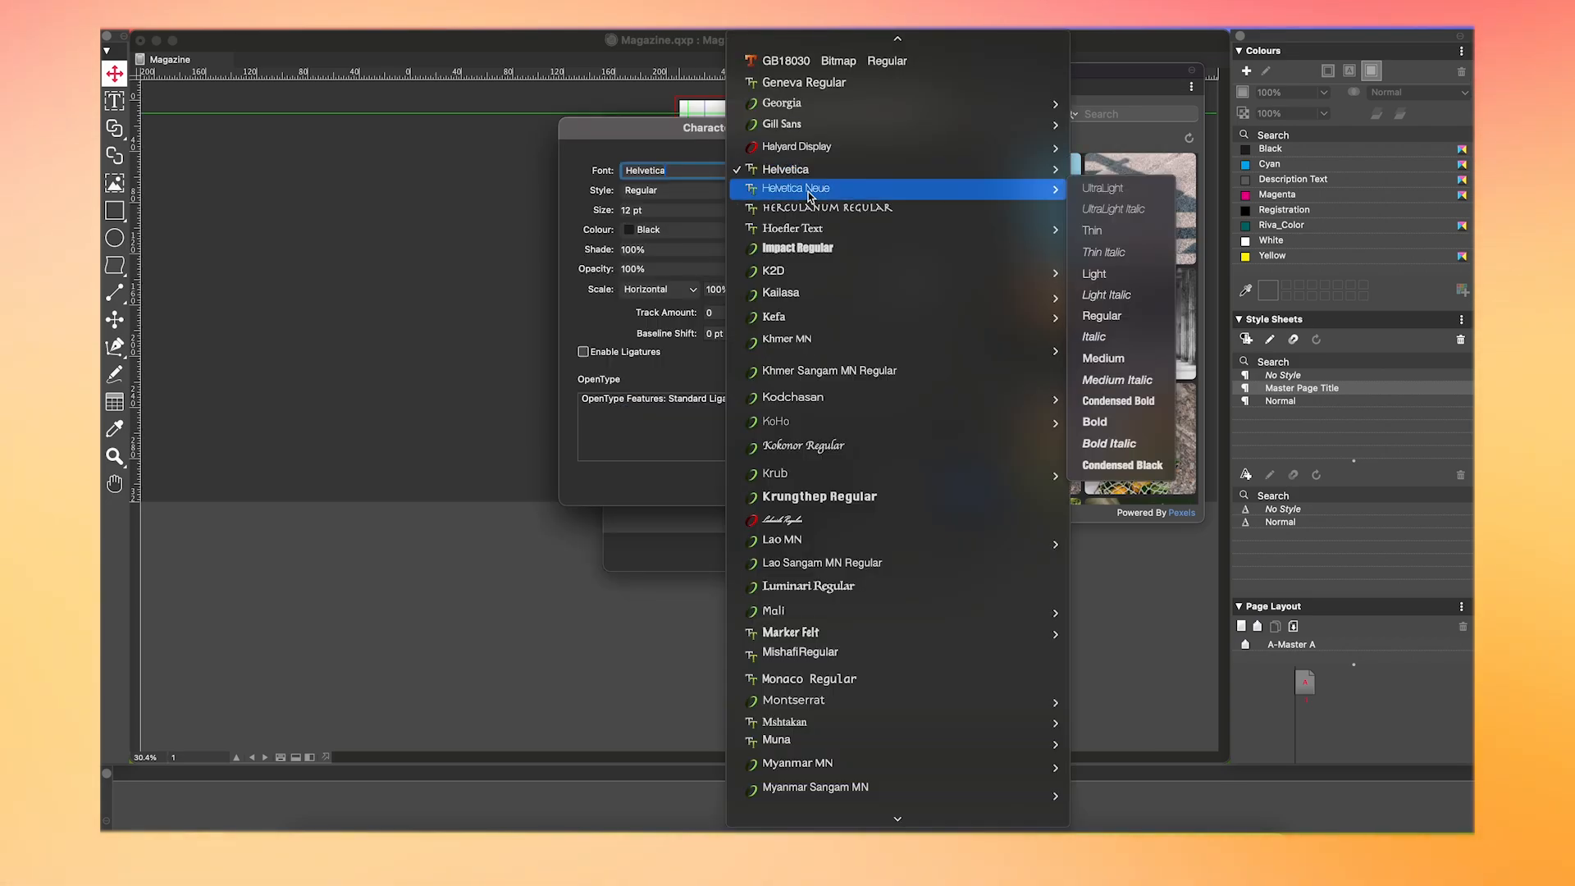
click(1092, 273)
click(676, 210)
text(9)
click(975, 493)
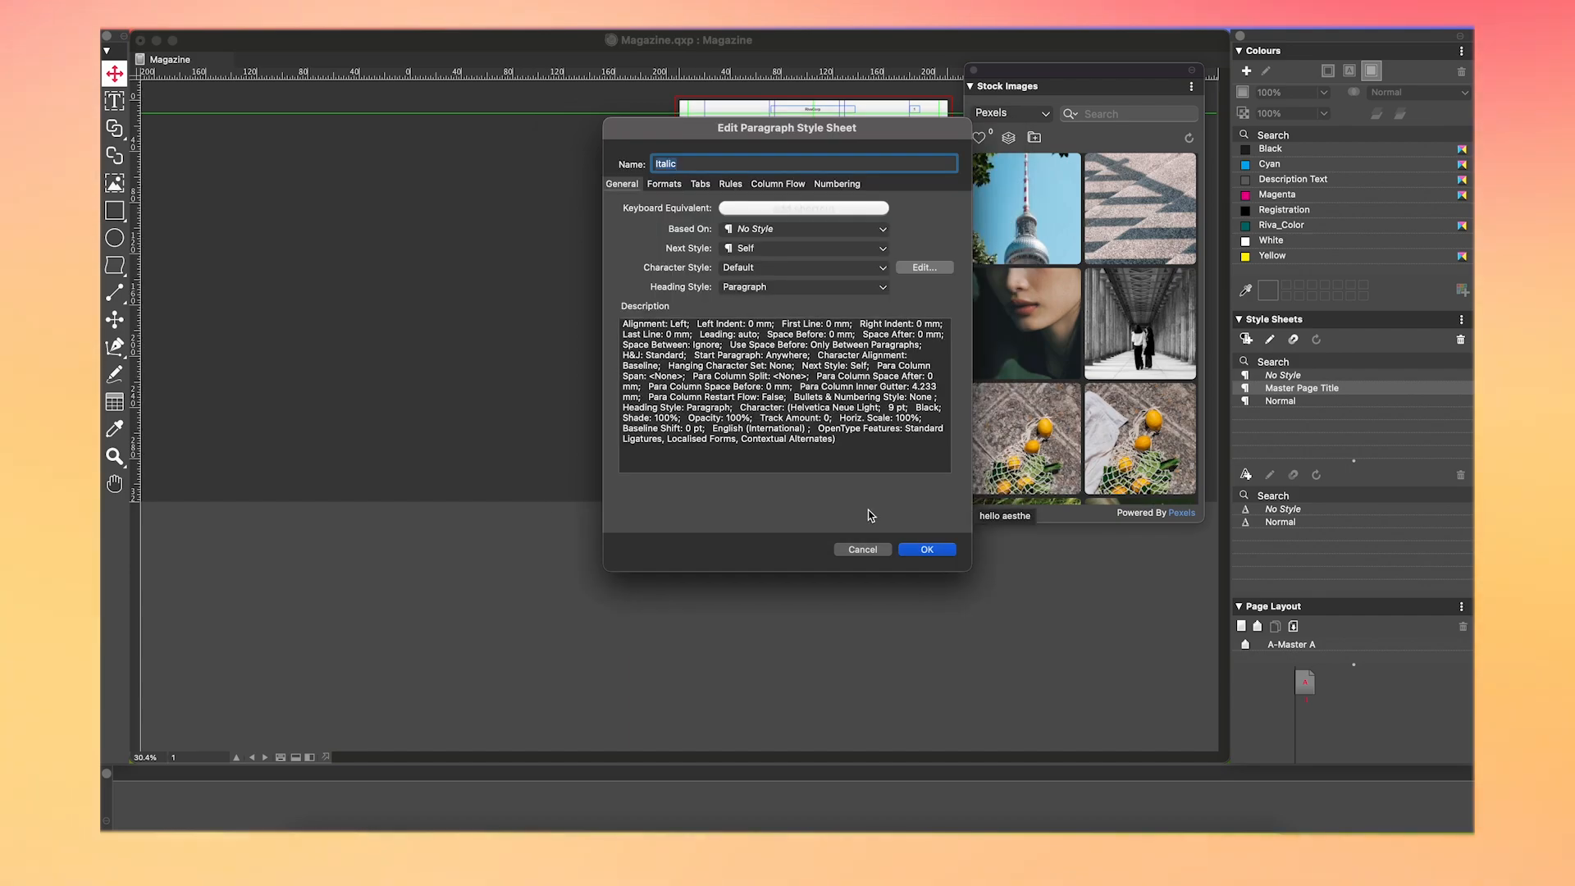
click(663, 184)
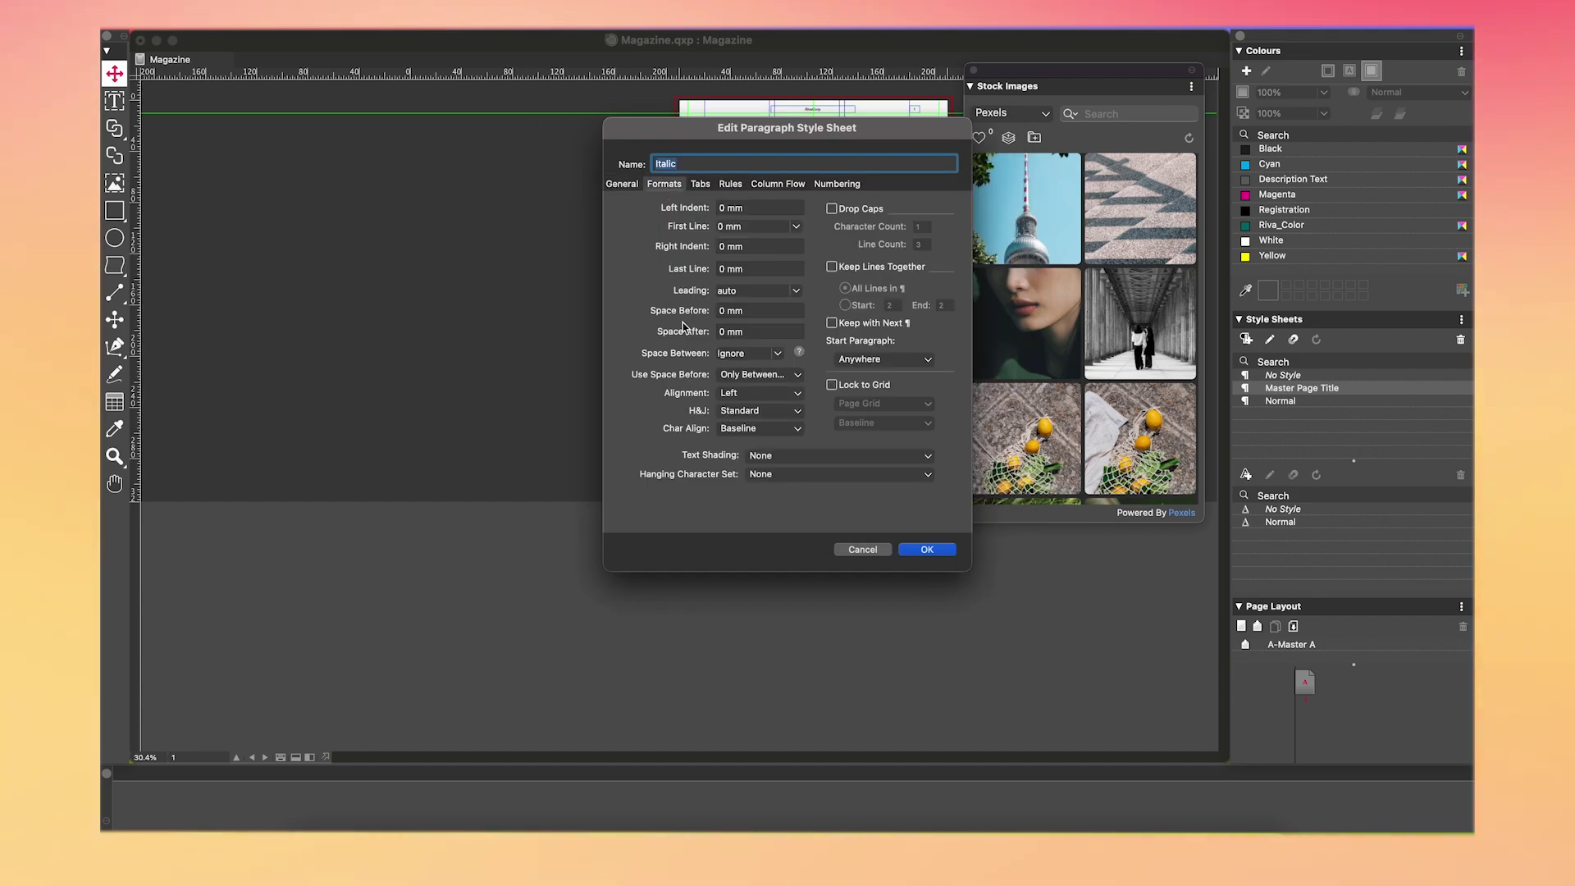
click(761, 412)
click(775, 425)
click(927, 551)
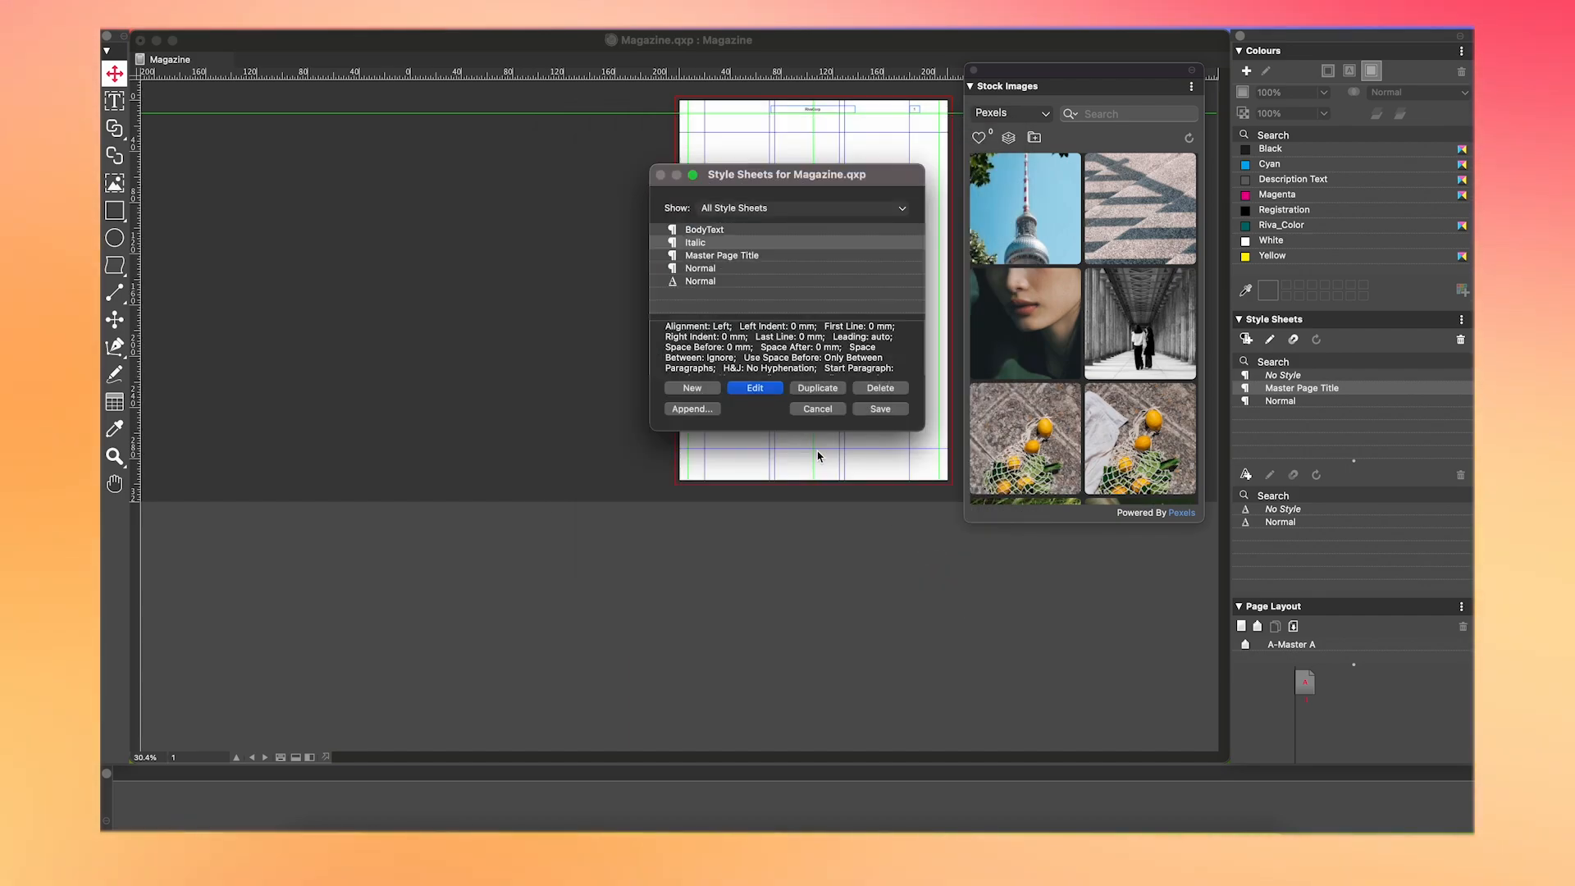
Step: Start another paragraph style set in Avenir Next and move to its tab settings
click(693, 390)
click(706, 409)
text(Semi Bold)
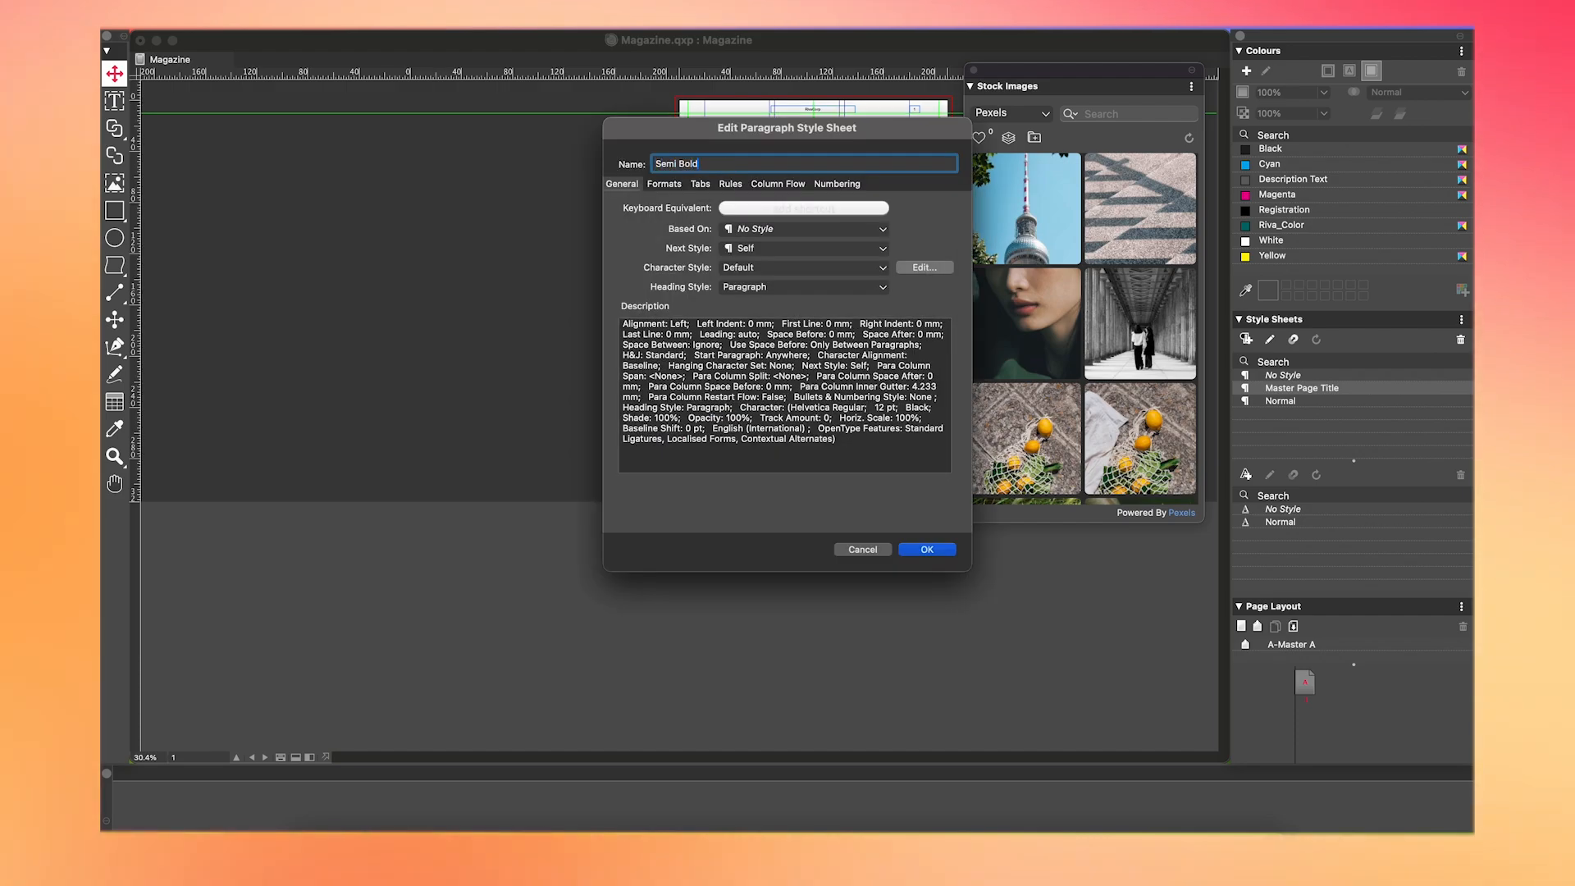
click(920, 269)
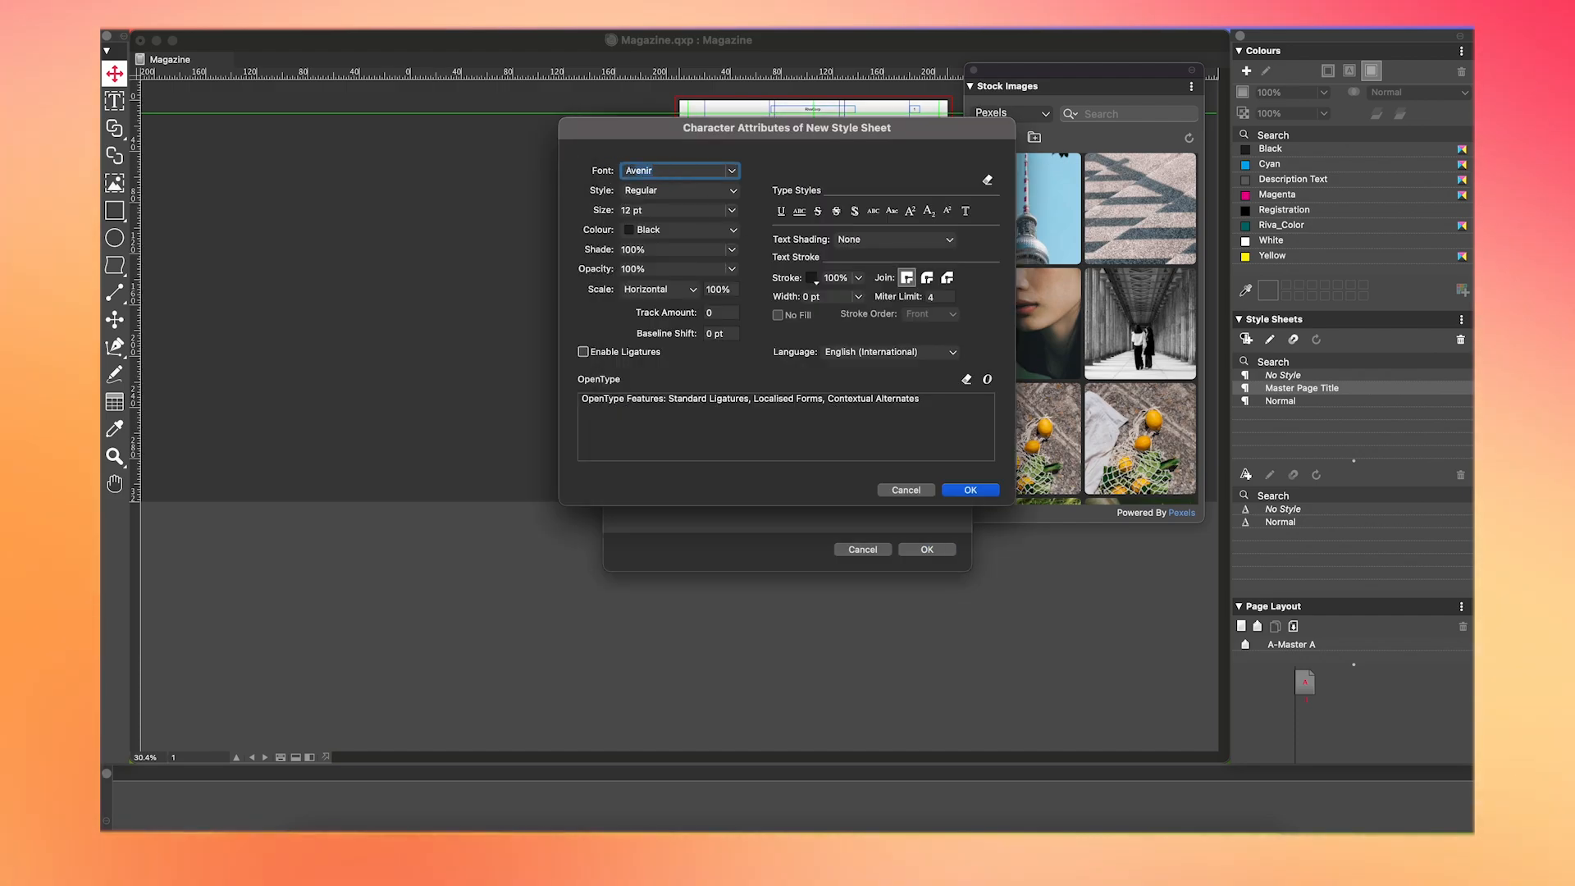
click(733, 170)
click(1083, 243)
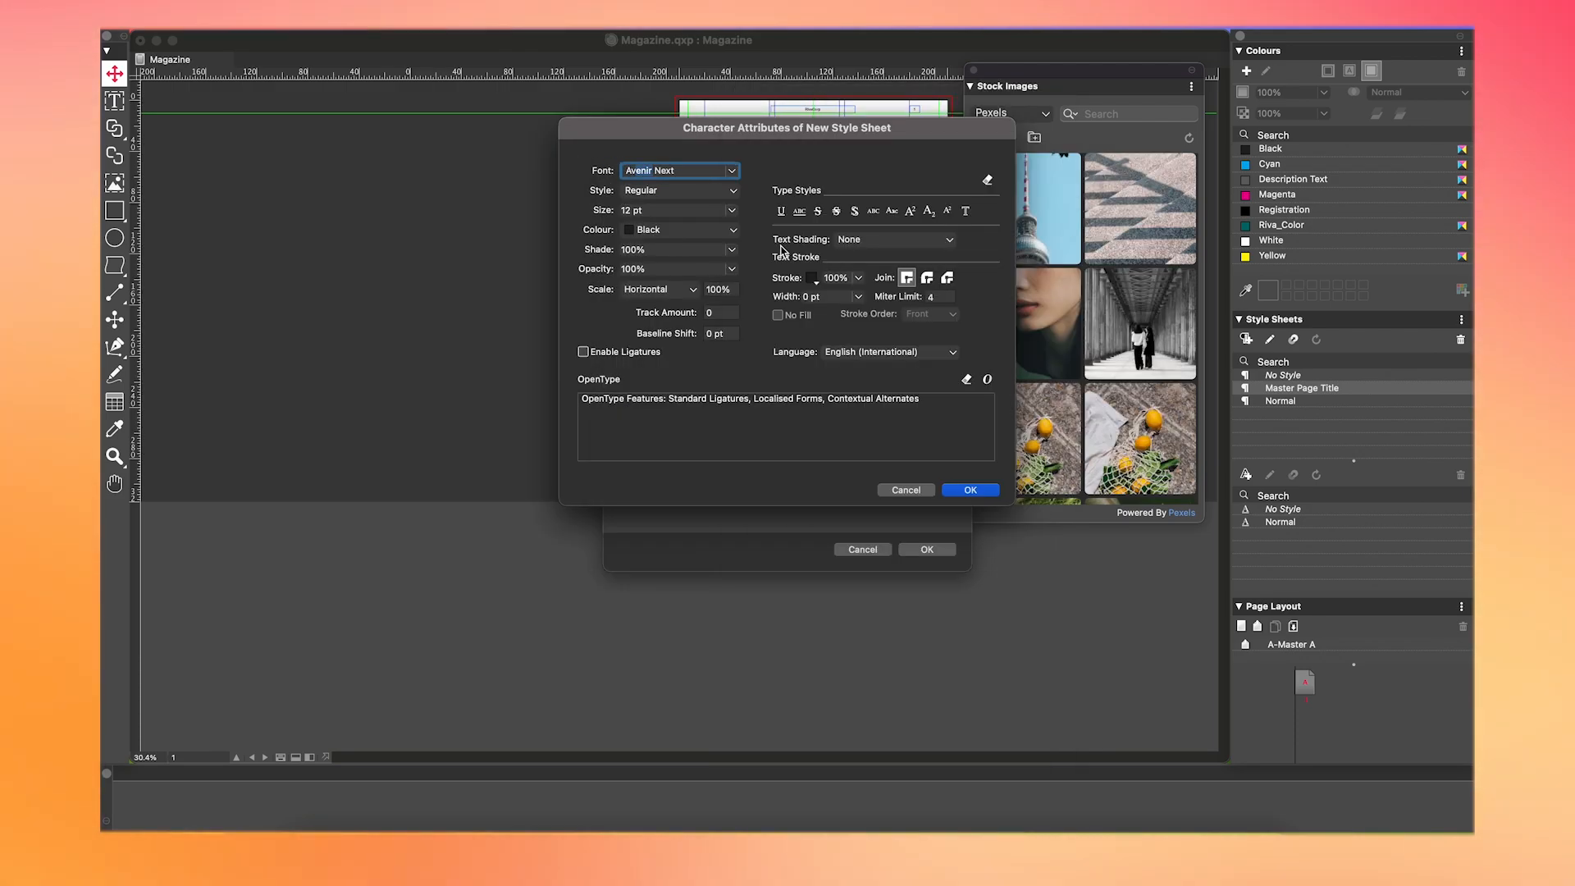
key(Tab)
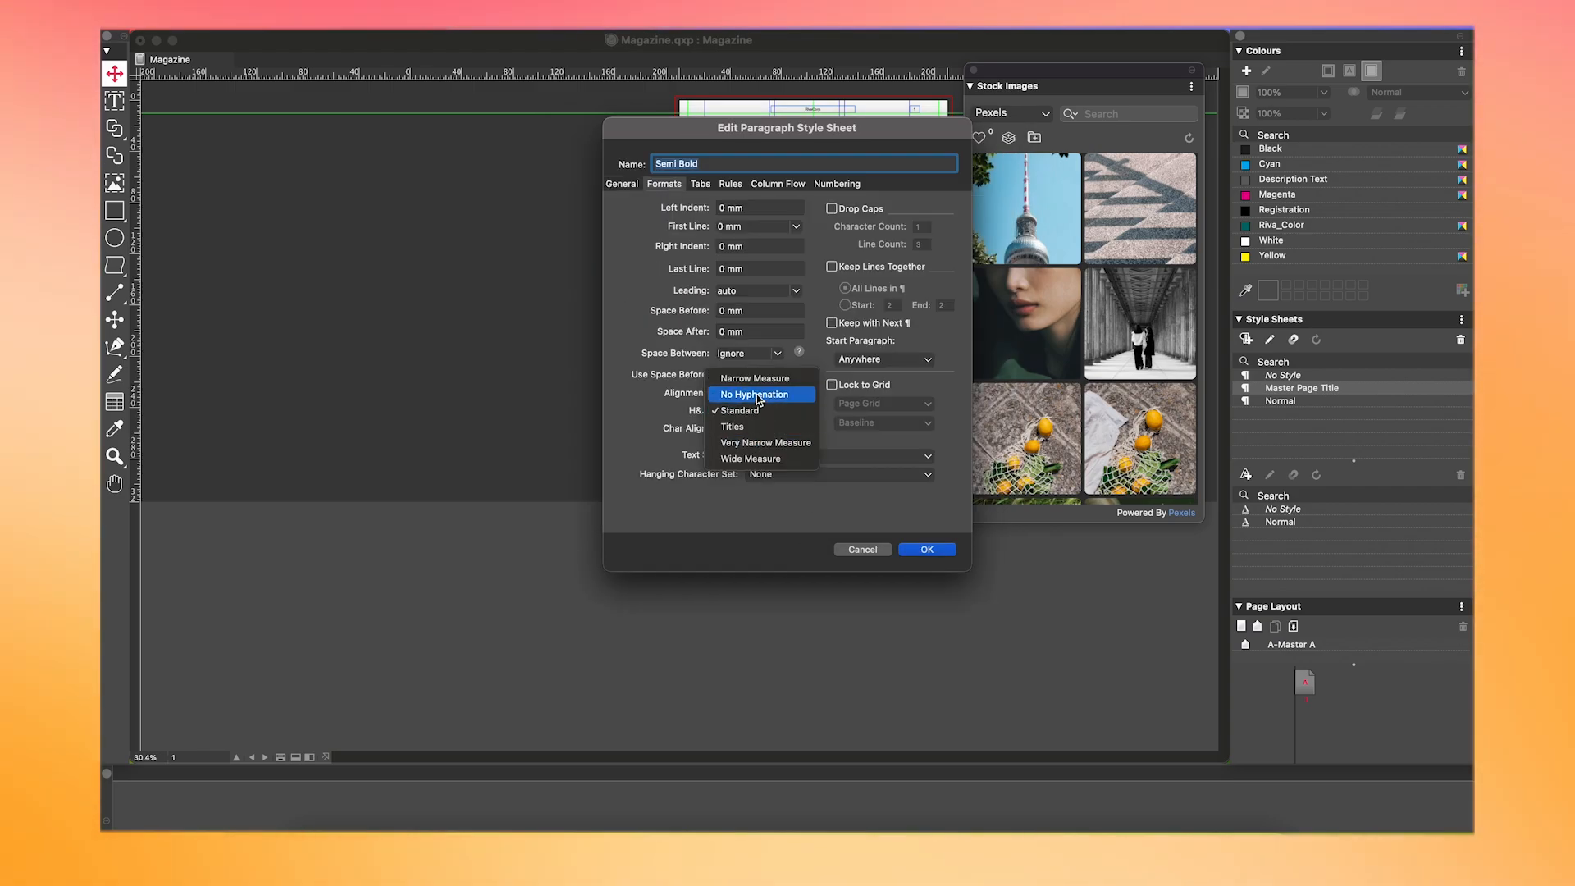
click(699, 184)
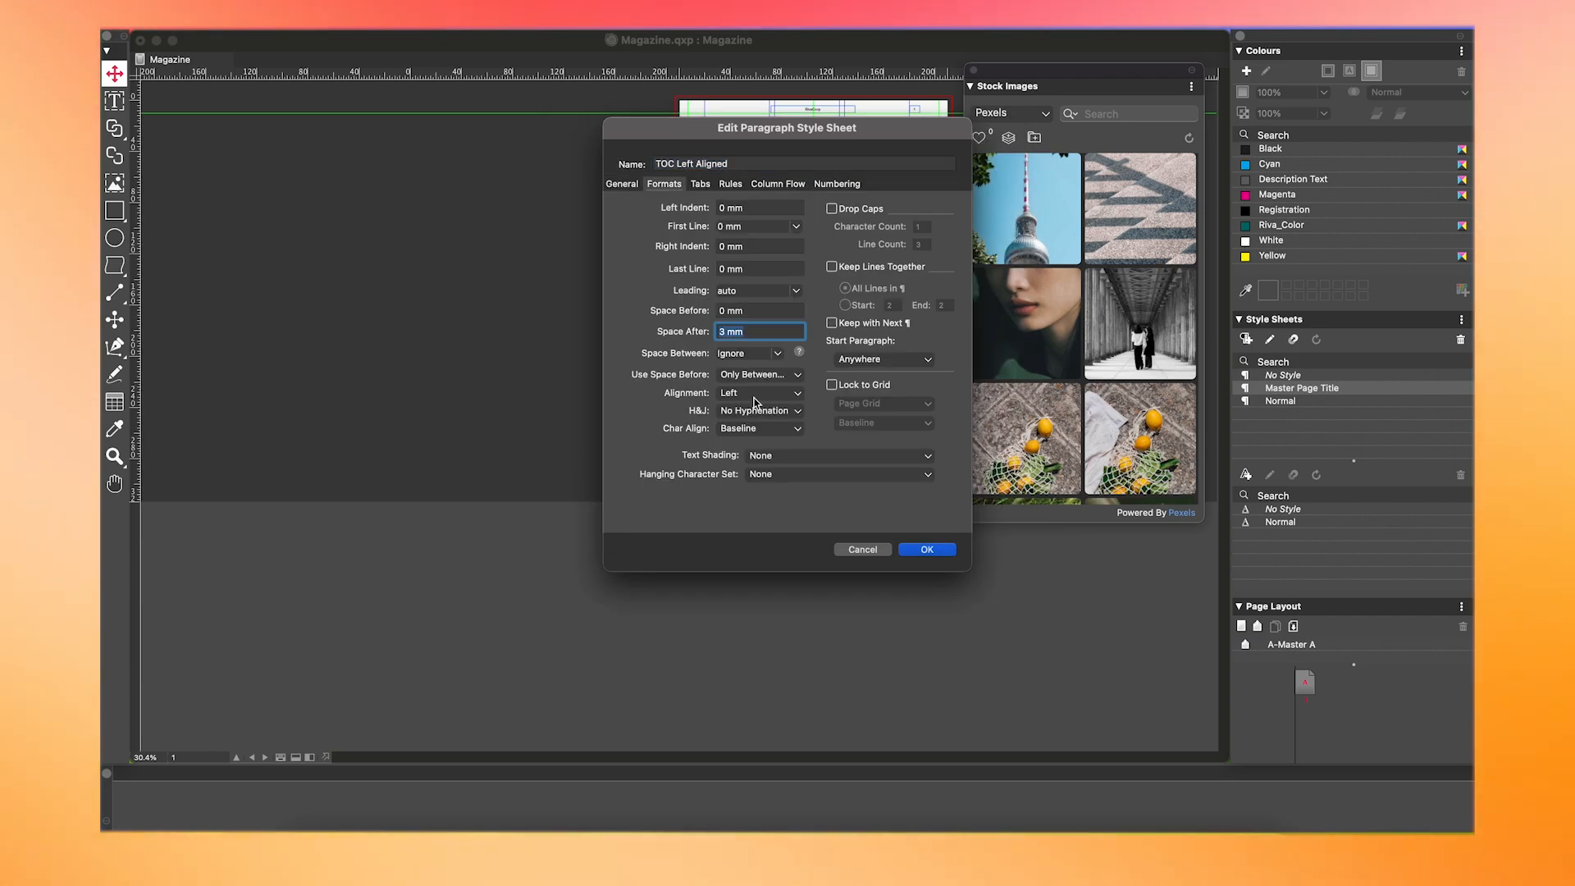
Step: Give the TOC Left Aligned style a dotted rule below and save it
click(731, 183)
click(628, 333)
click(944, 372)
text(.75)
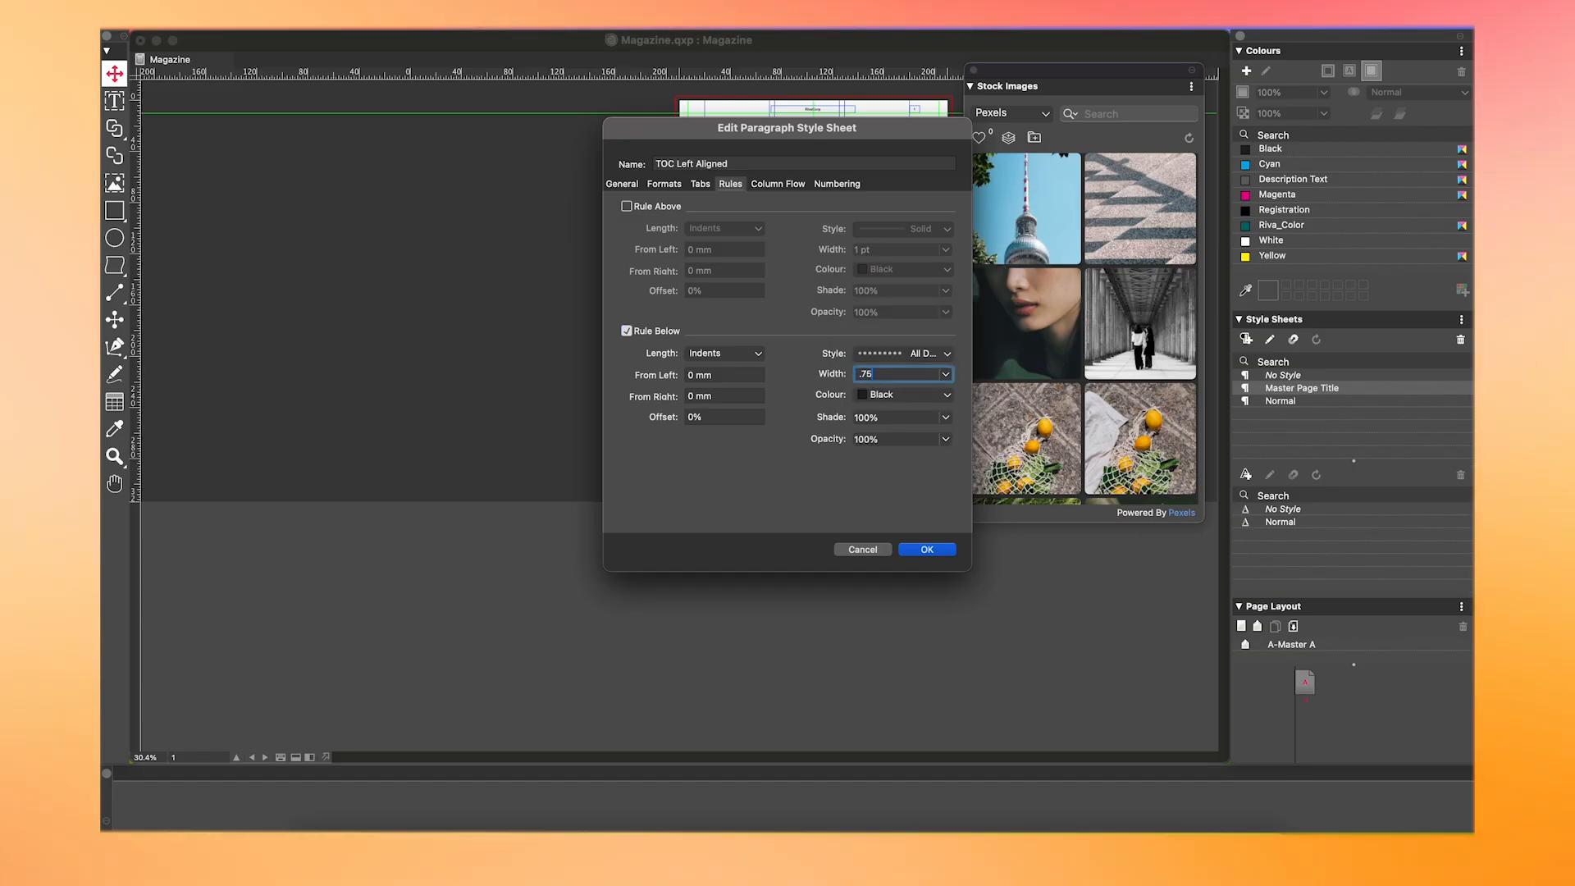
click(926, 549)
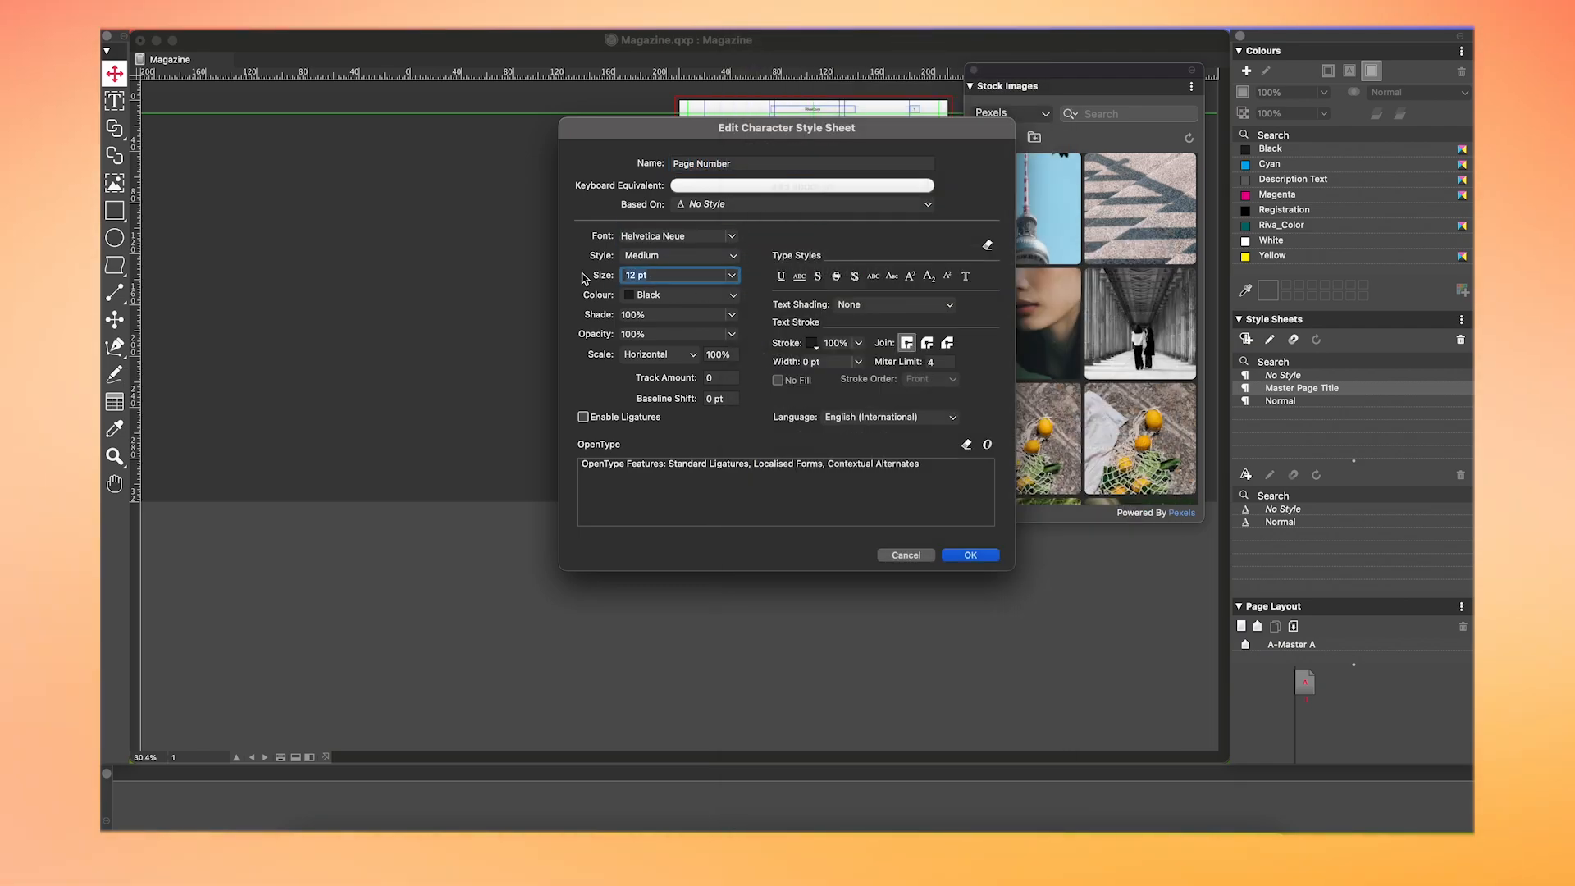
Step: Save the Page Number character style and commit all style sheets to the magazine
click(973, 555)
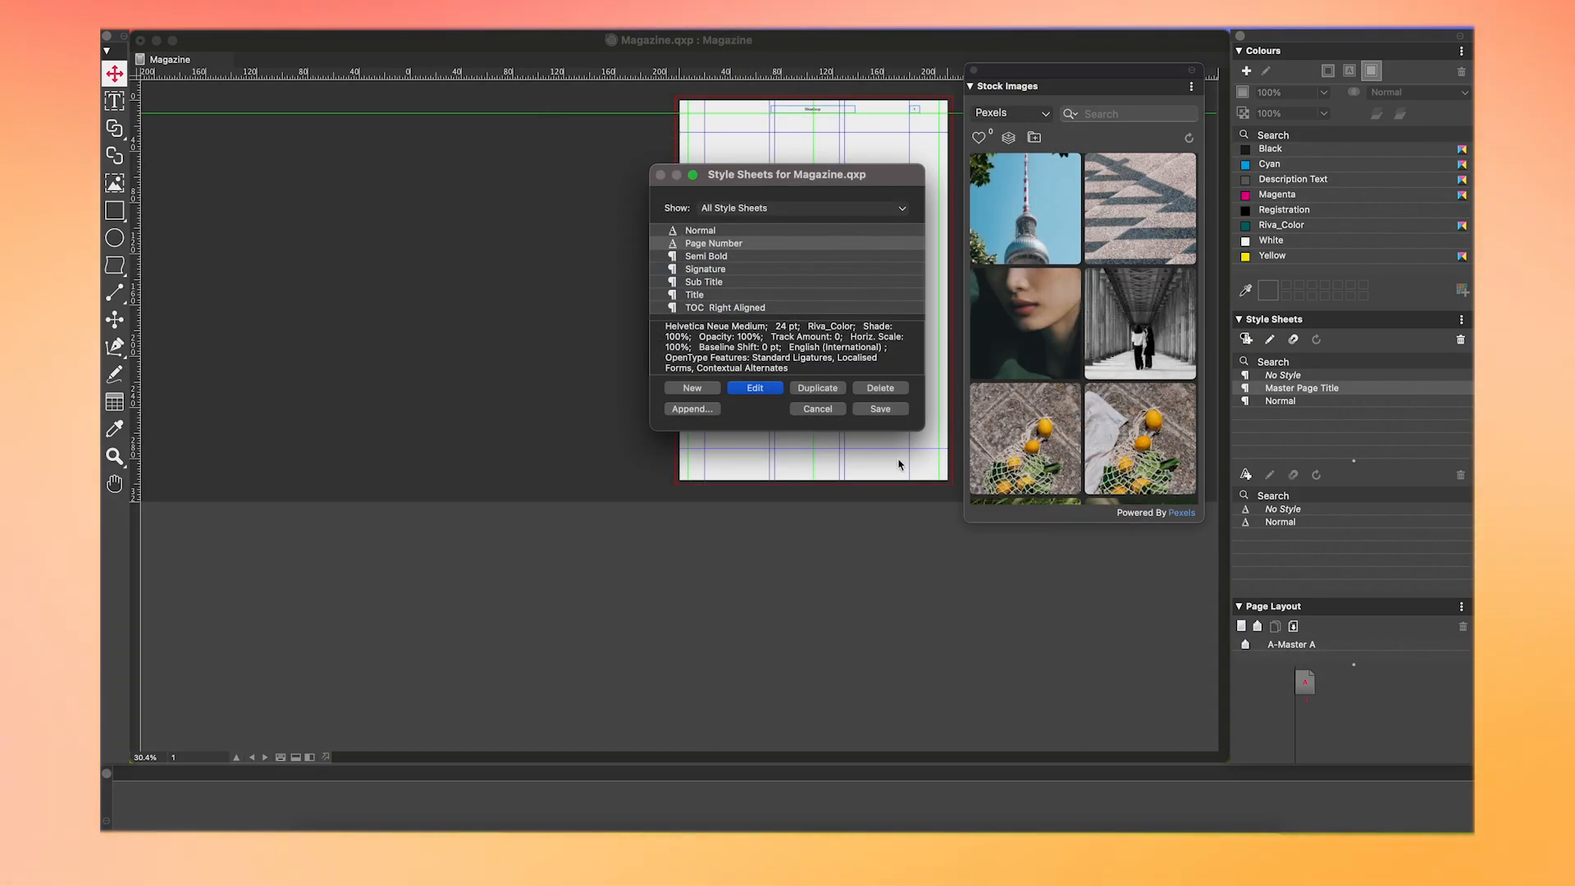
click(878, 408)
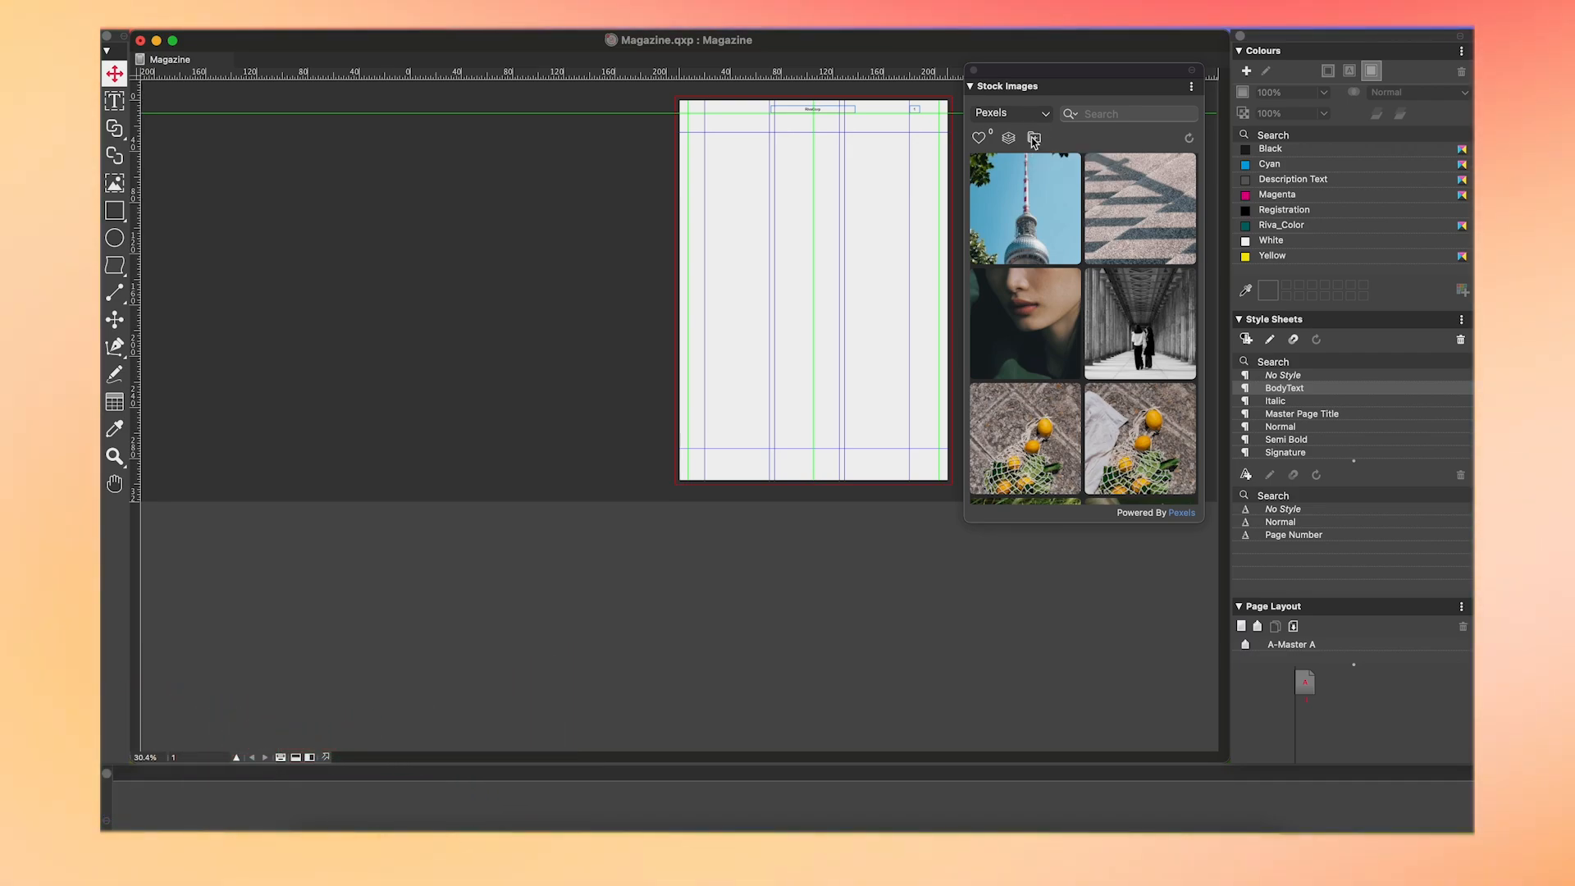
Step: Create the Pictures_Magazine image library from Documents/CFO/Pictures and show its photos
click(1031, 137)
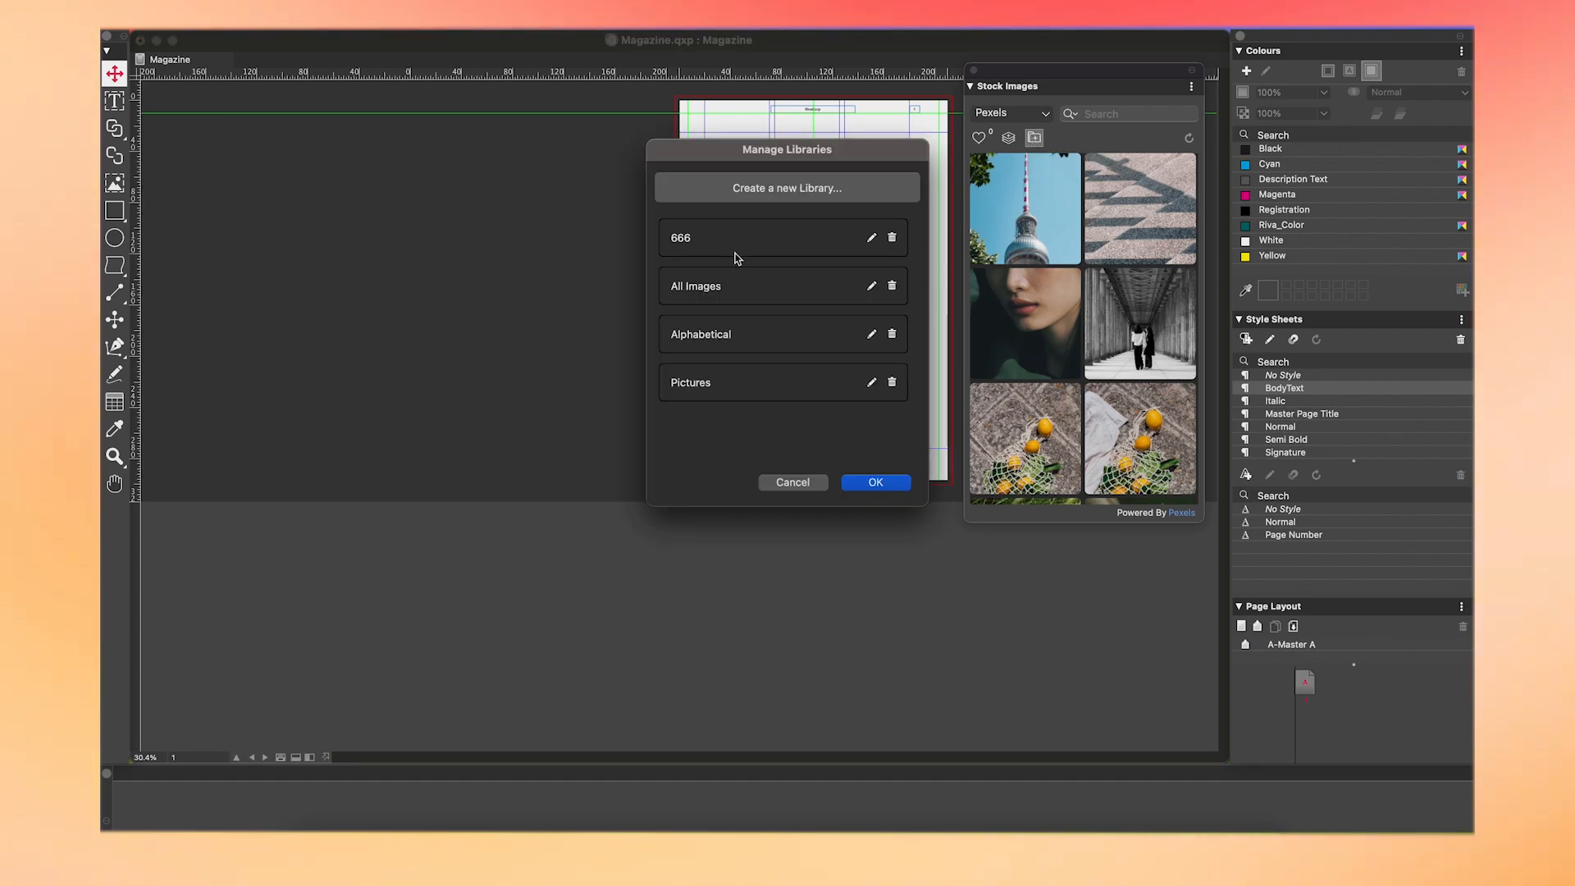
click(785, 188)
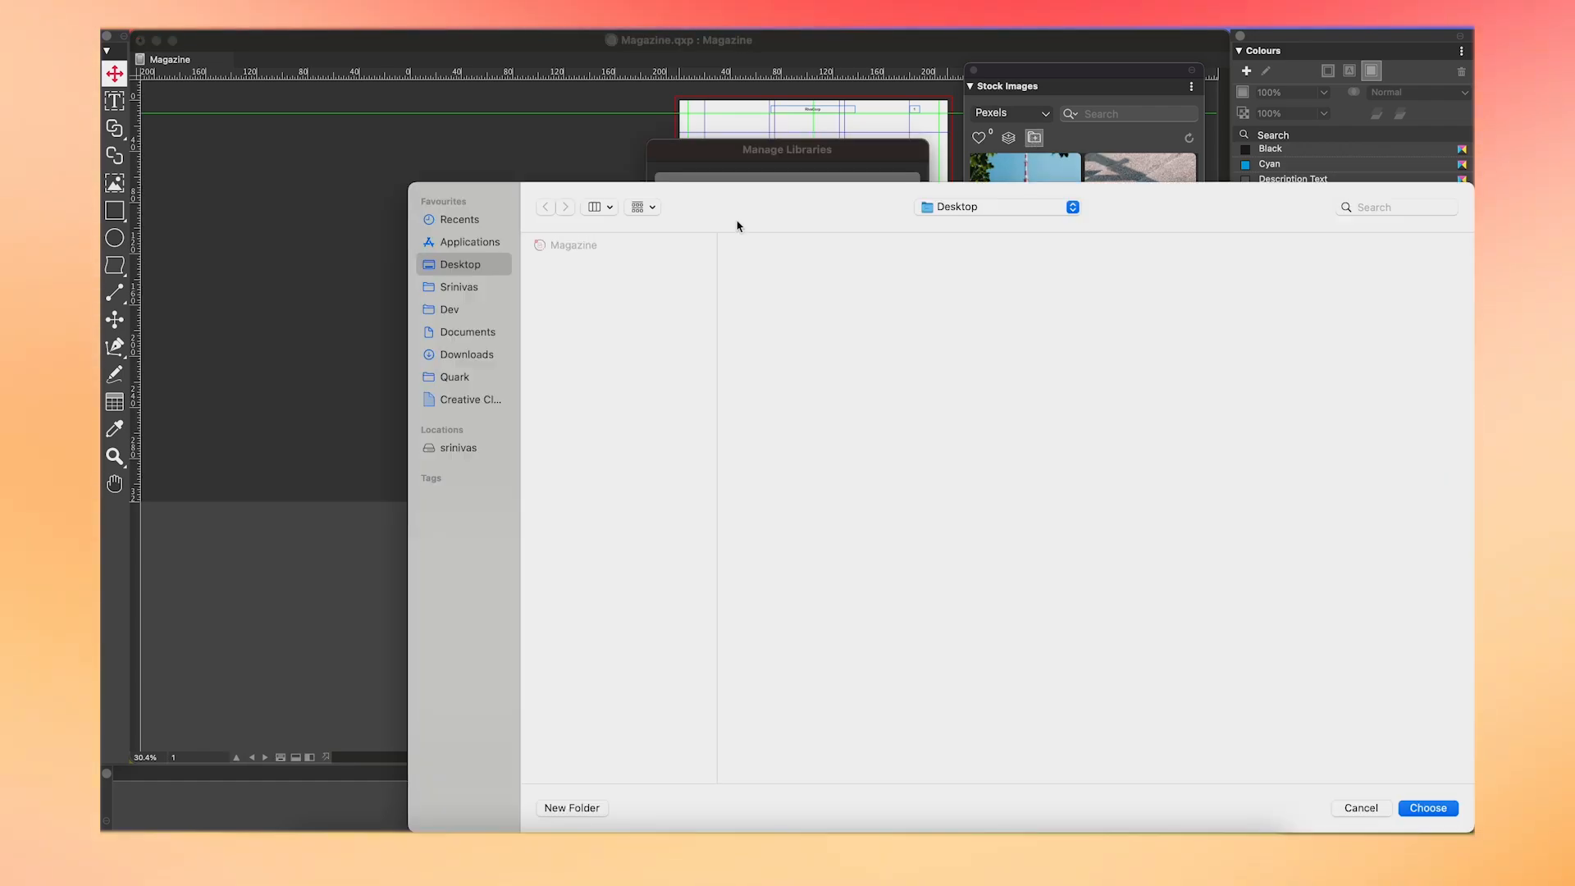
click(463, 332)
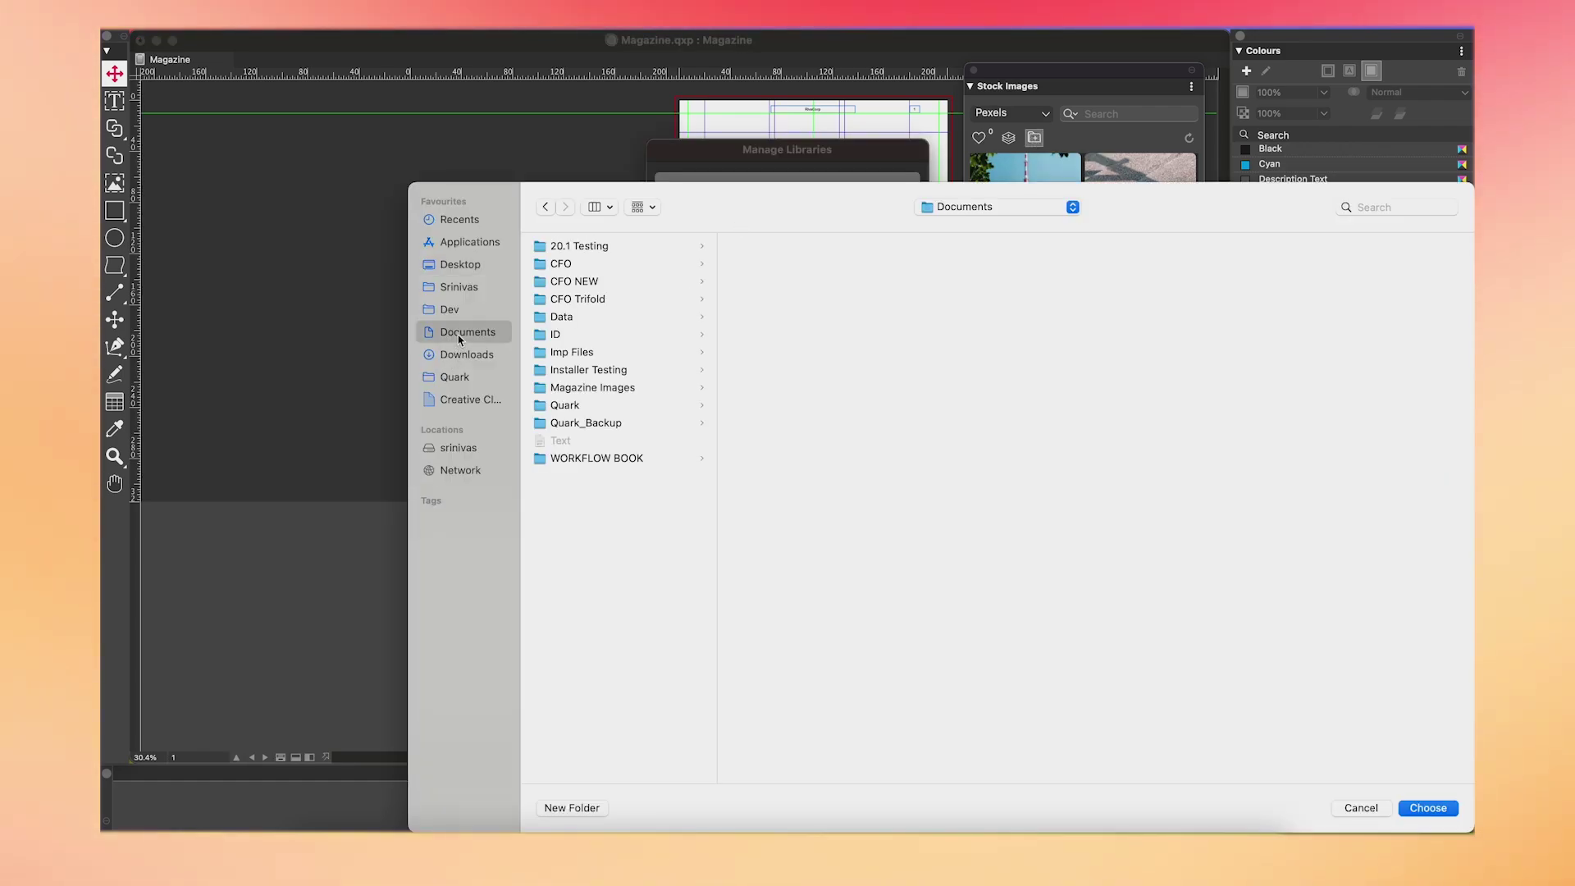
click(569, 268)
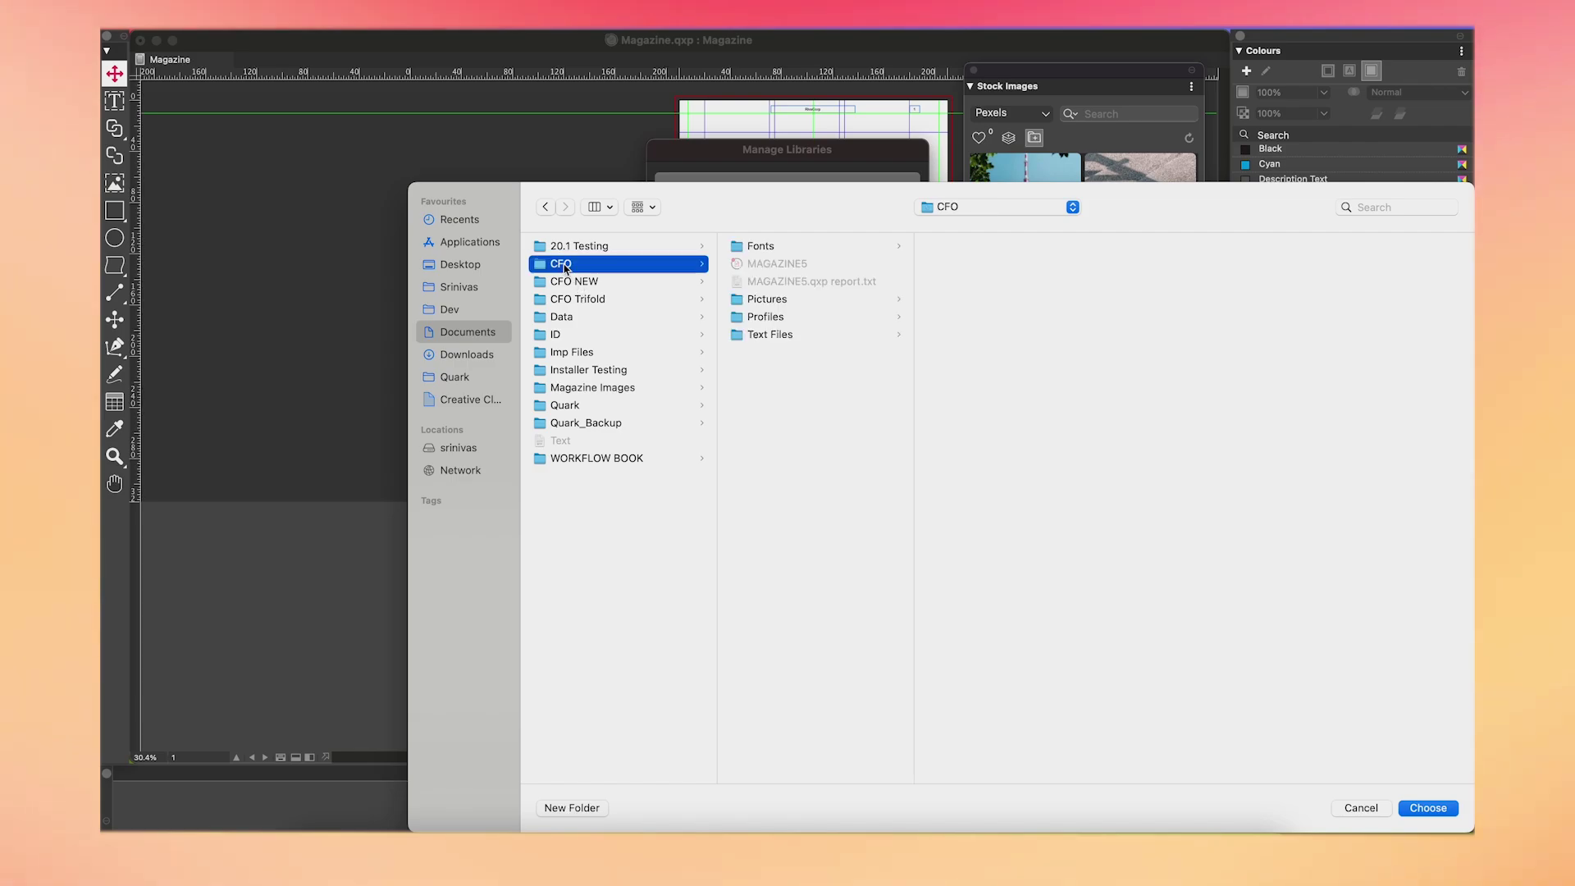
click(770, 302)
click(1428, 807)
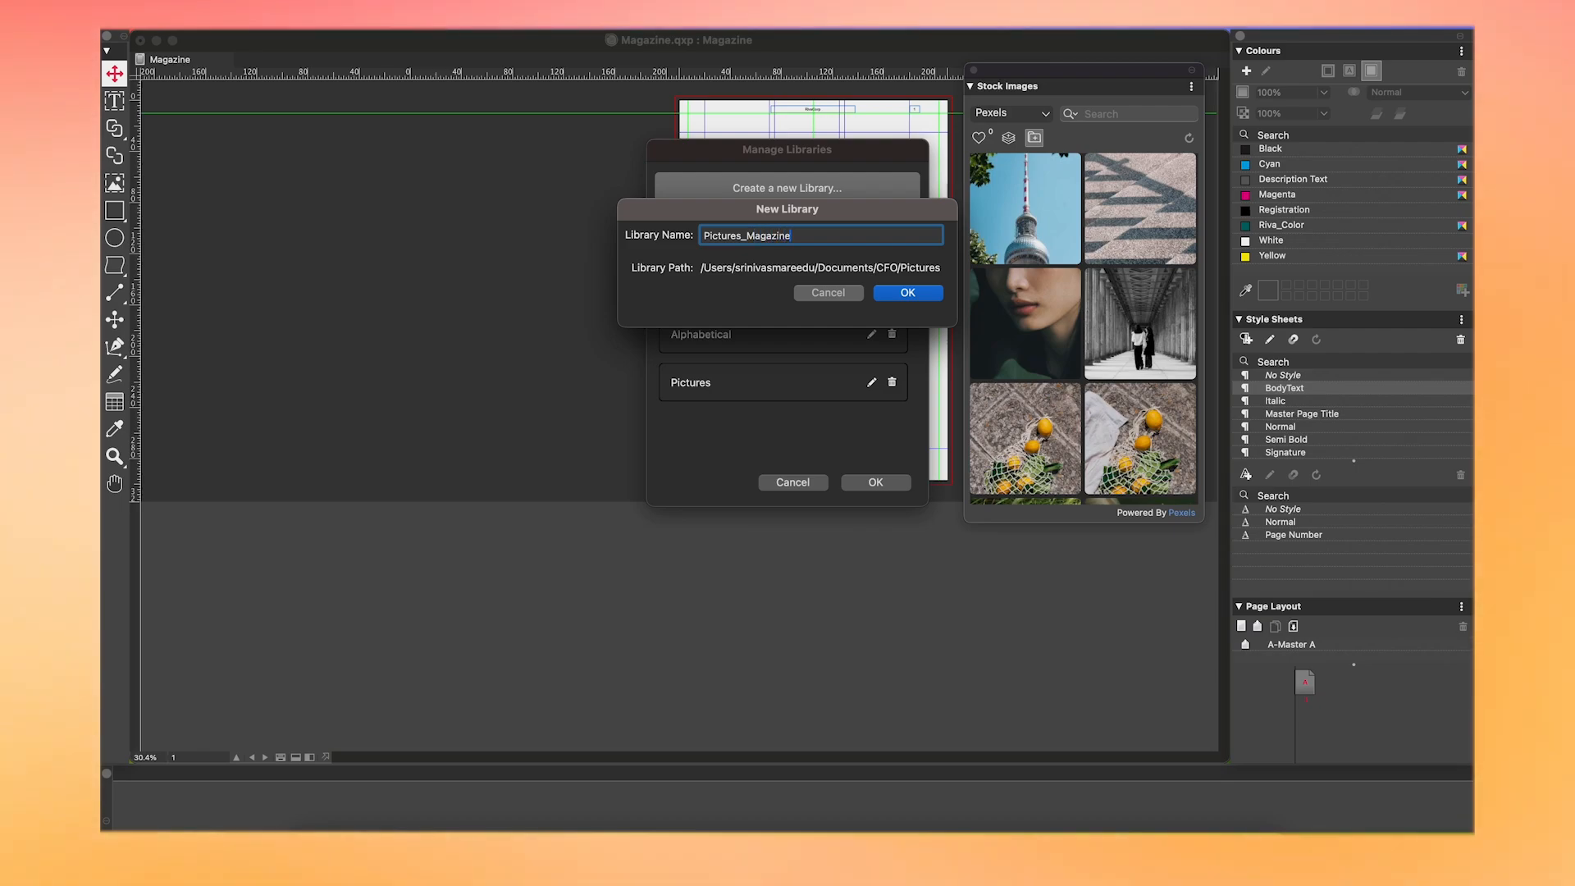
key(Return)
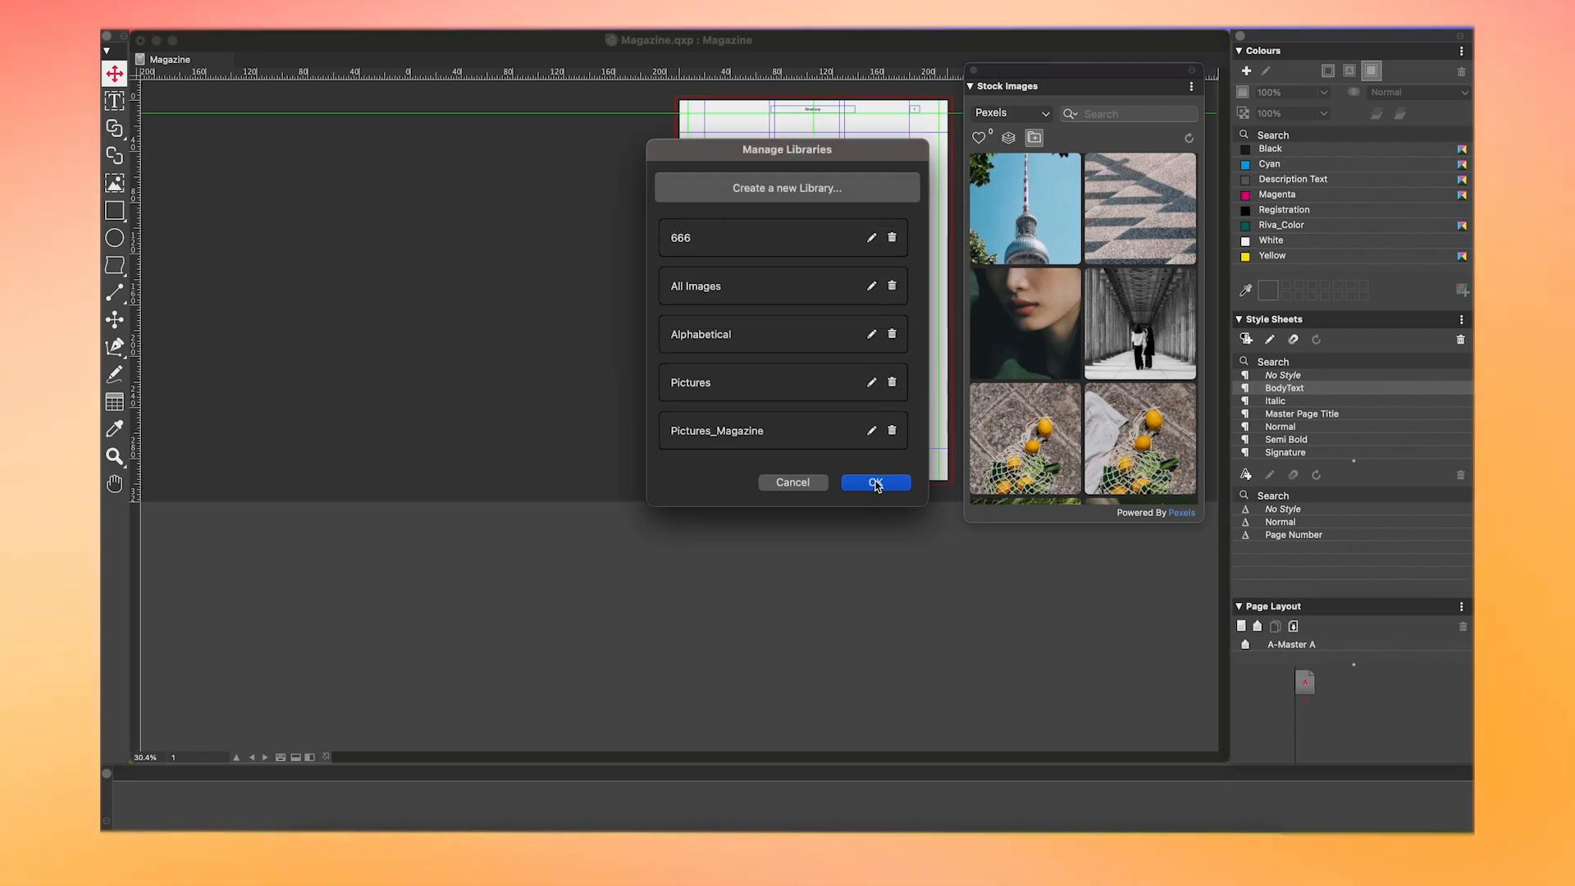
click(876, 482)
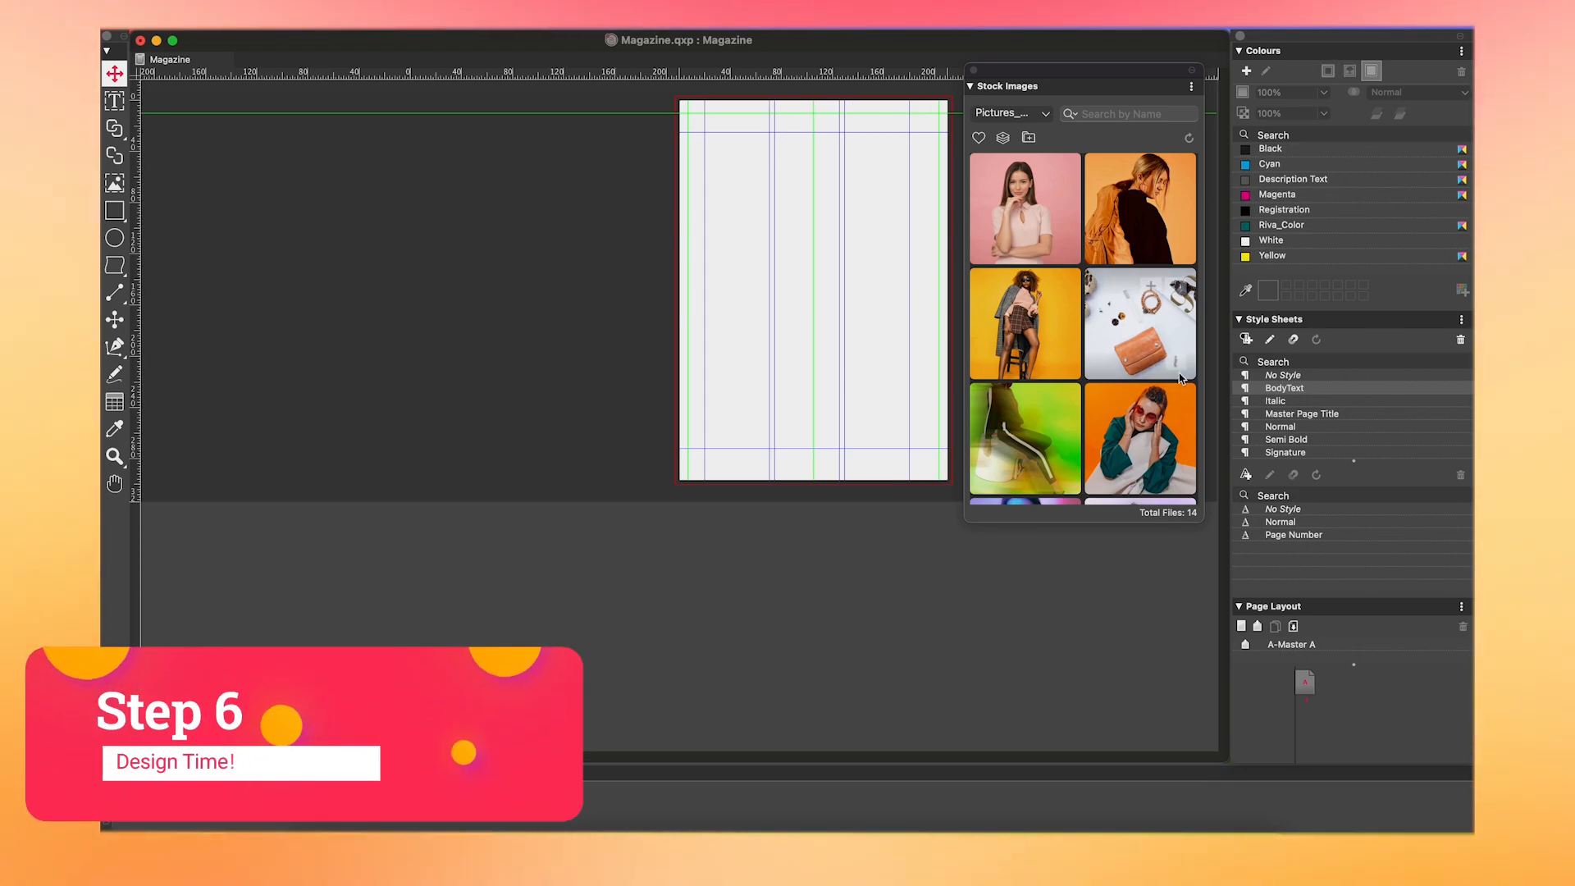
Step: Insert 17 pages after page 1 using A-Master A via the Page Layout palette
right_click(1303, 686)
click(1339, 691)
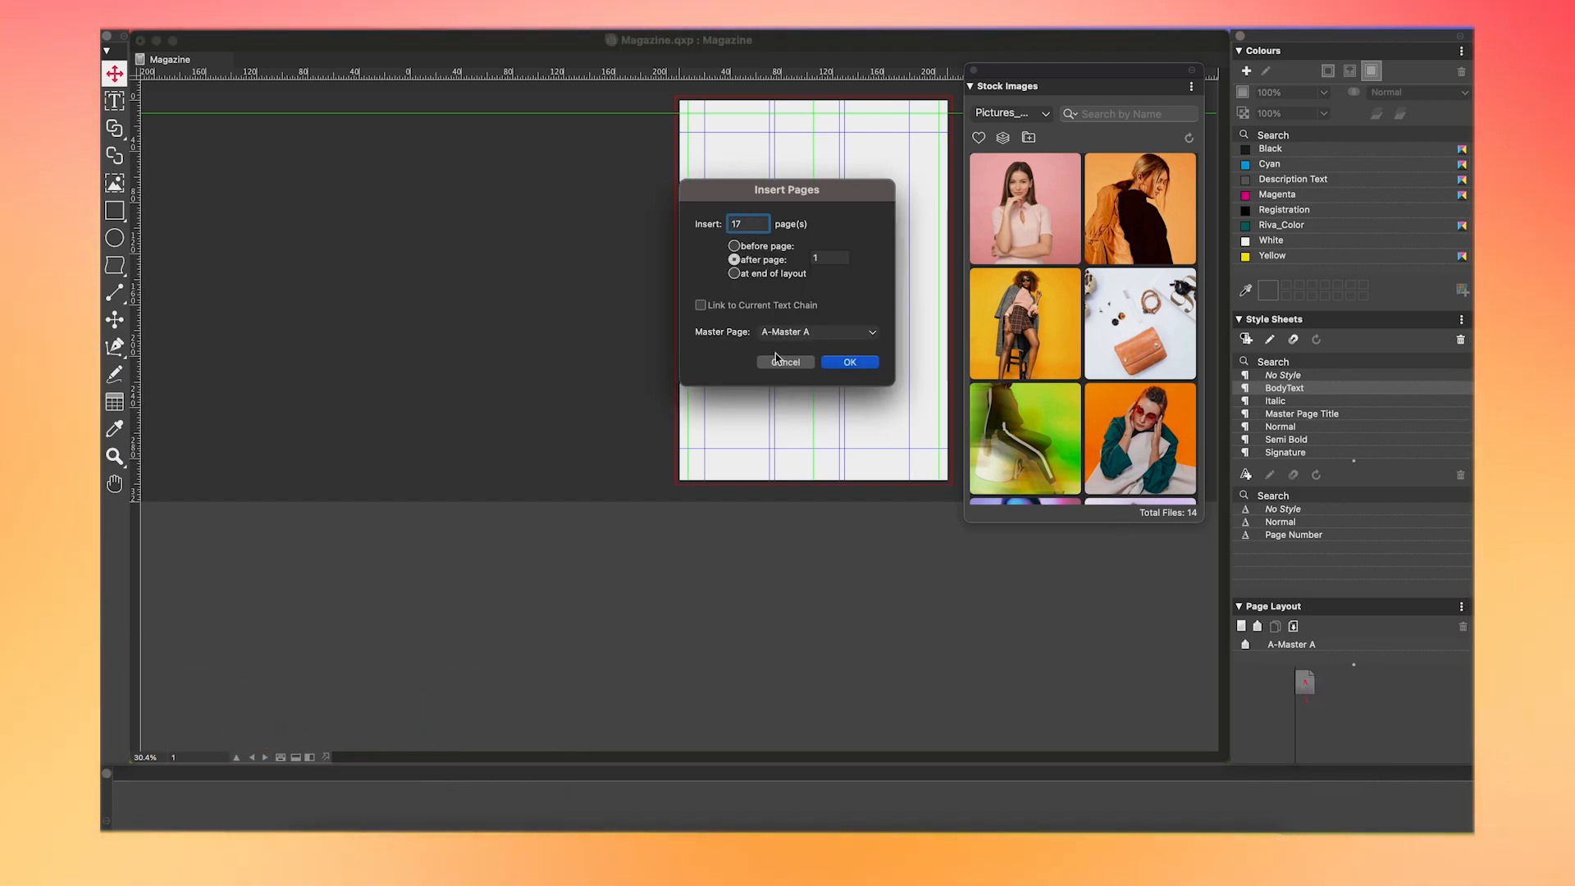
click(851, 363)
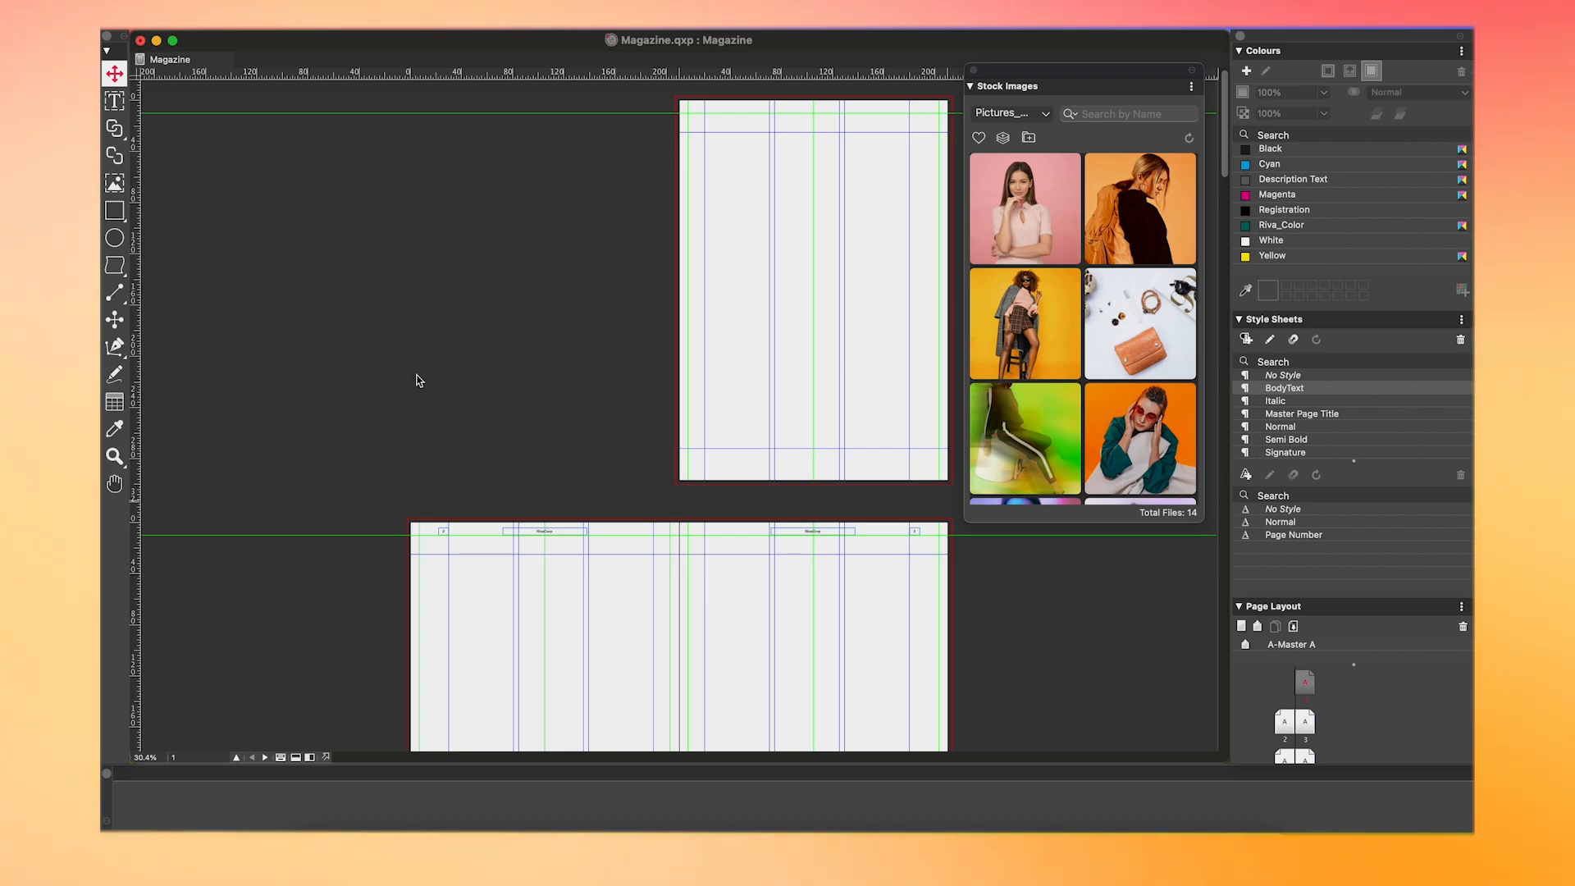
Step: Fill a full-page picture box on the cover with the woman-on-yellow stock photo
drag(660, 101, 923, 467)
drag(1024, 323, 761, 299)
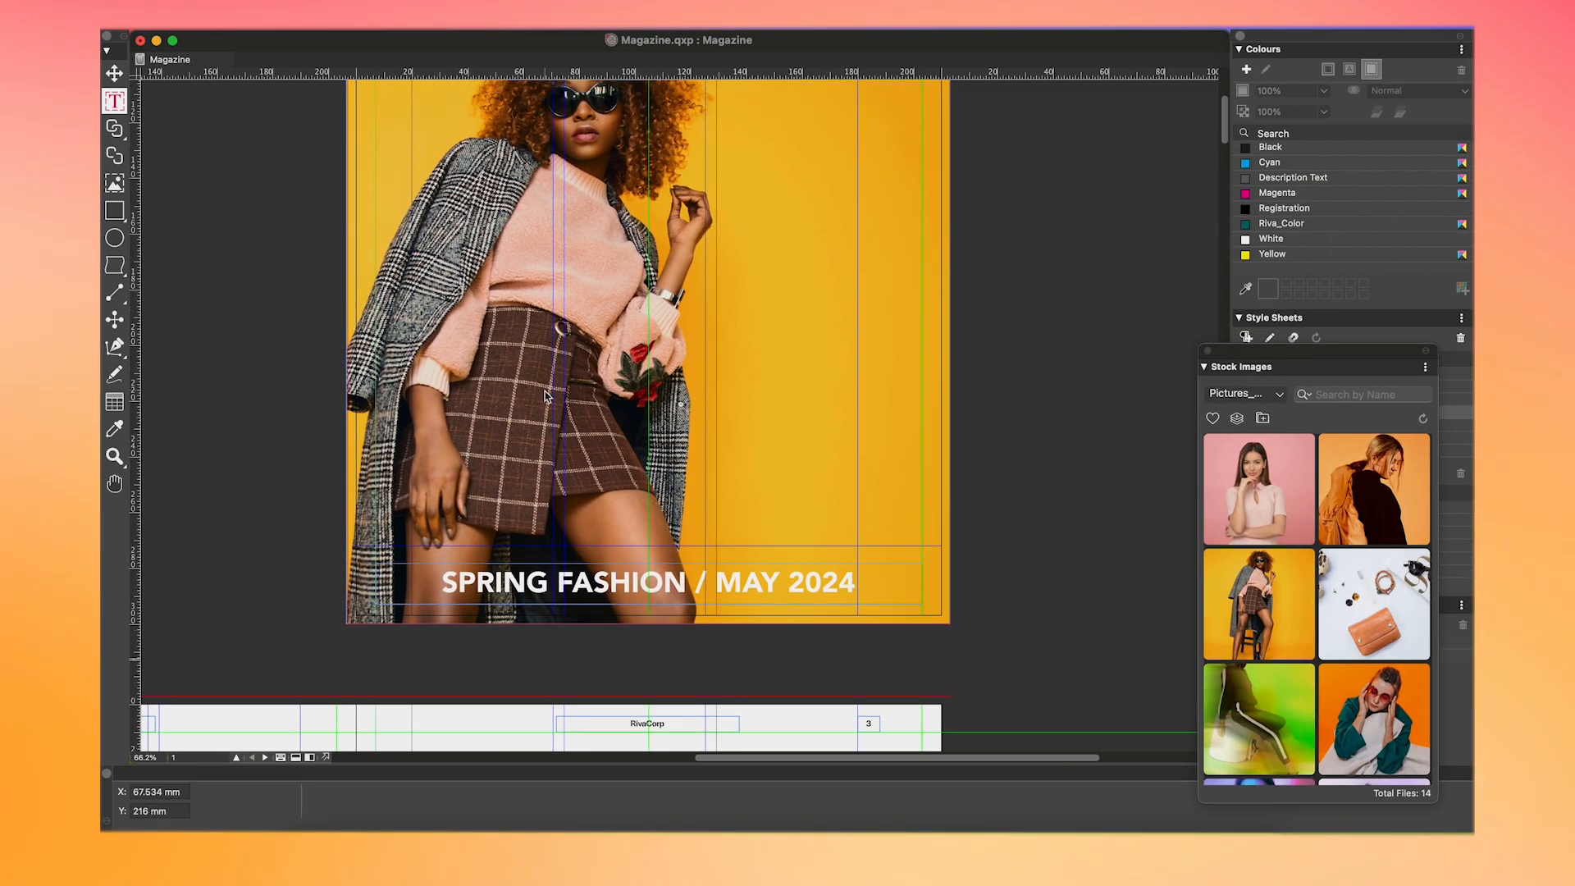
Step: Add a 50x35 mm picture box on the yellow area and position it
click(114, 183)
drag(737, 353, 895, 450)
text(50)
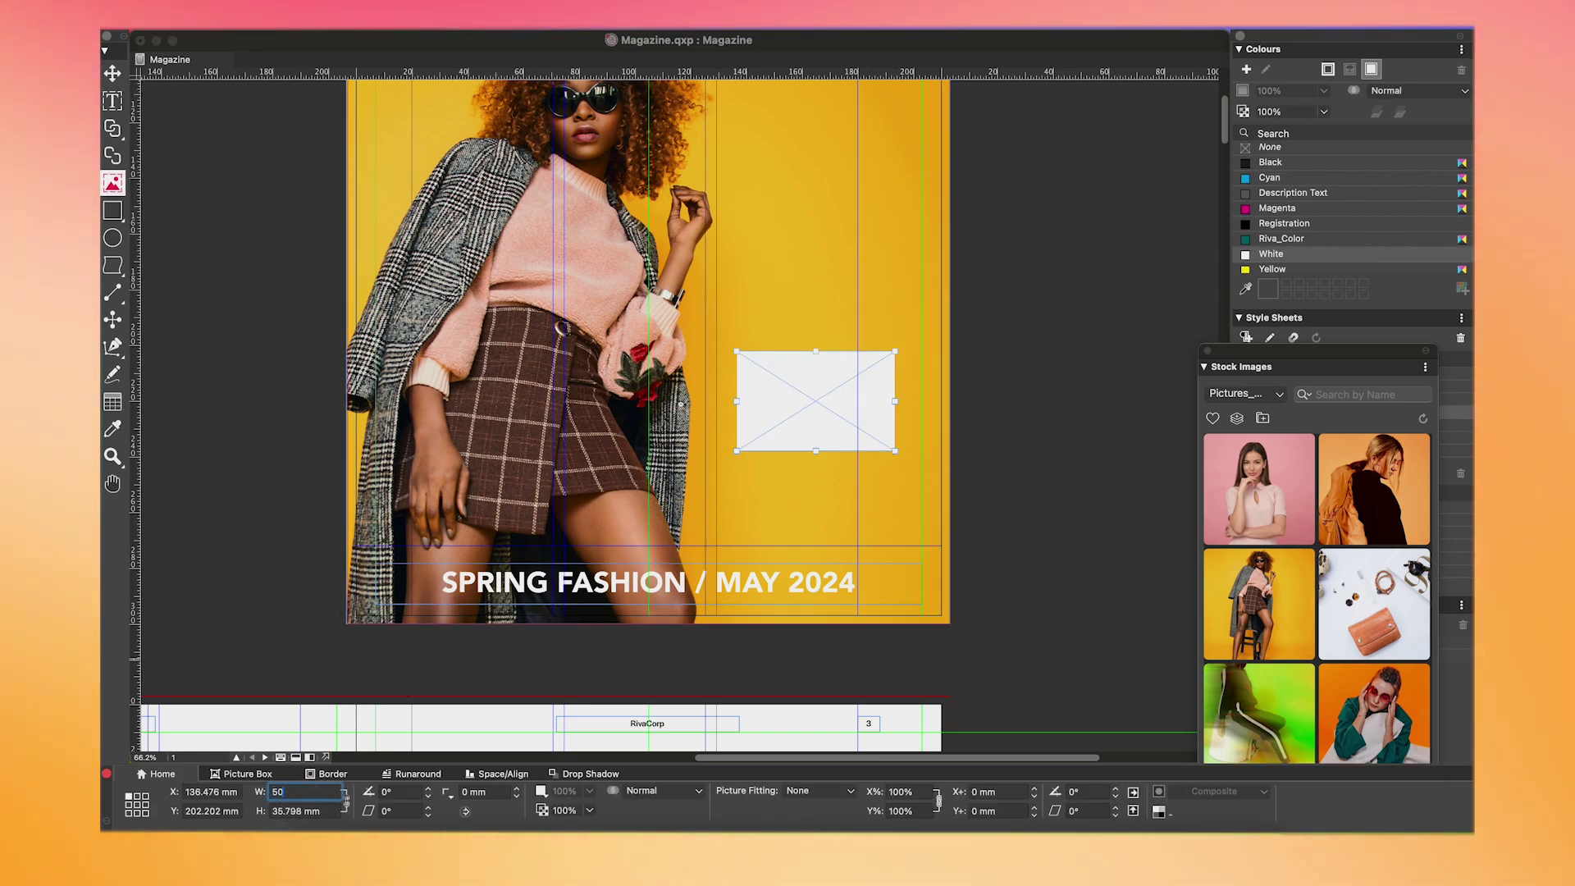
key(Tab)
text(35)
key(Return)
drag(803, 427, 809, 437)
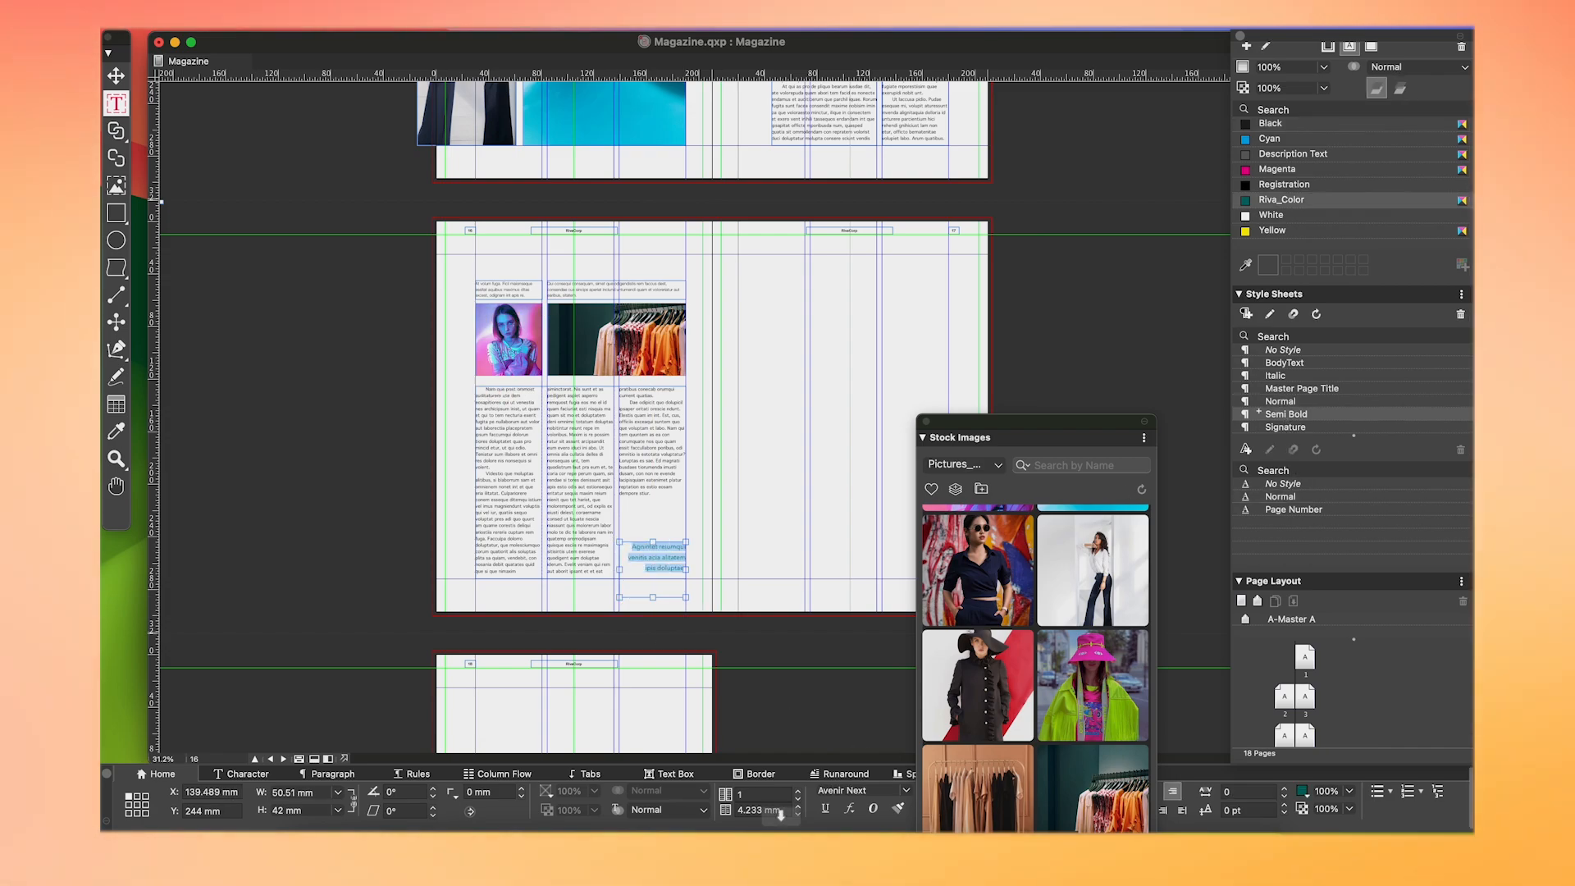
drag(984, 437, 1181, 393)
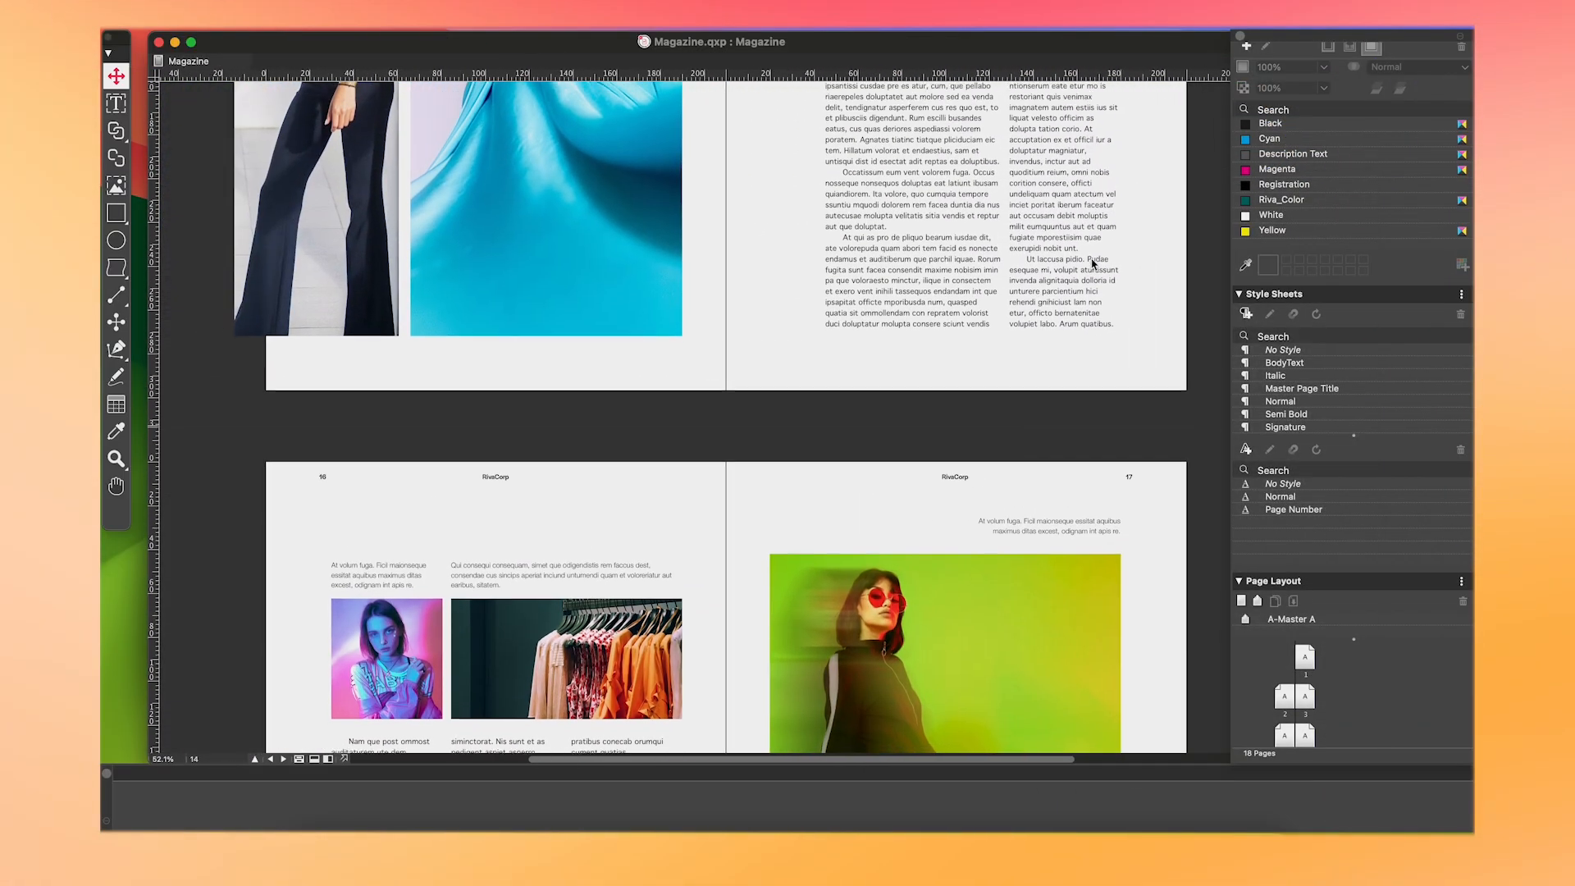
scroll(1092, 263, up, 20)
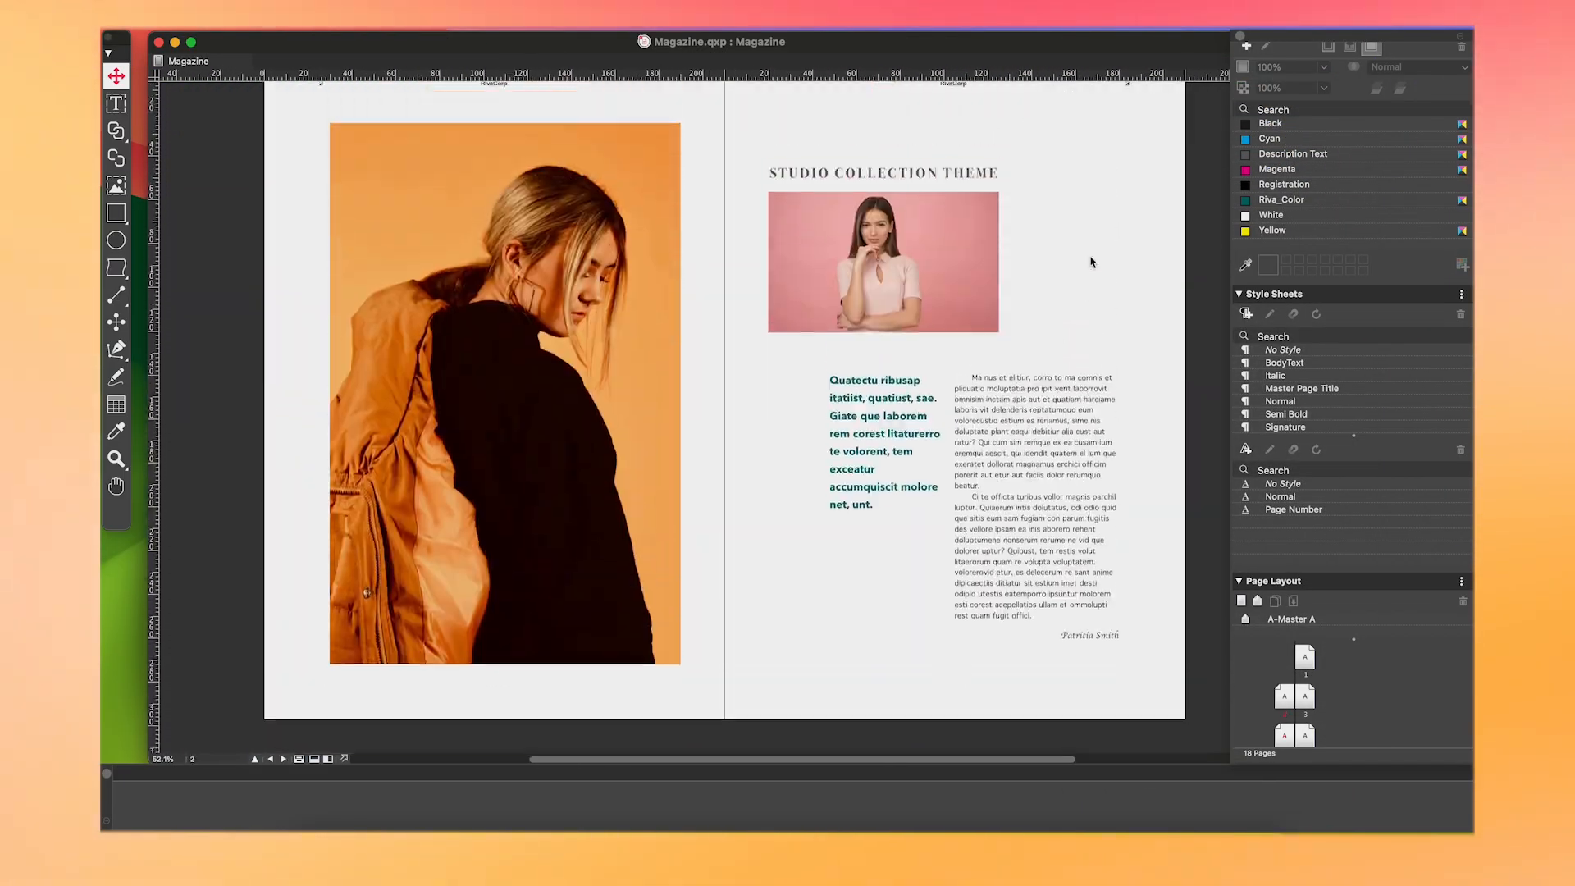